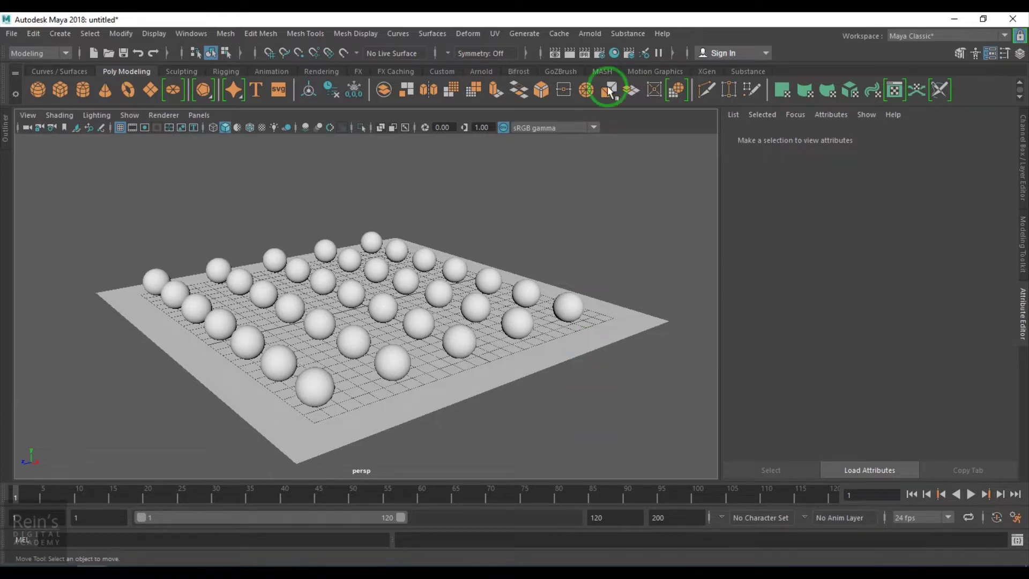
- Add an Arnold Skydome Light to the scene and frame the whole dome around the spheres
{"action": "left_click", "coordinate": [595, 34]}
{"action": "mouse_move", "coordinate": [605, 98]}
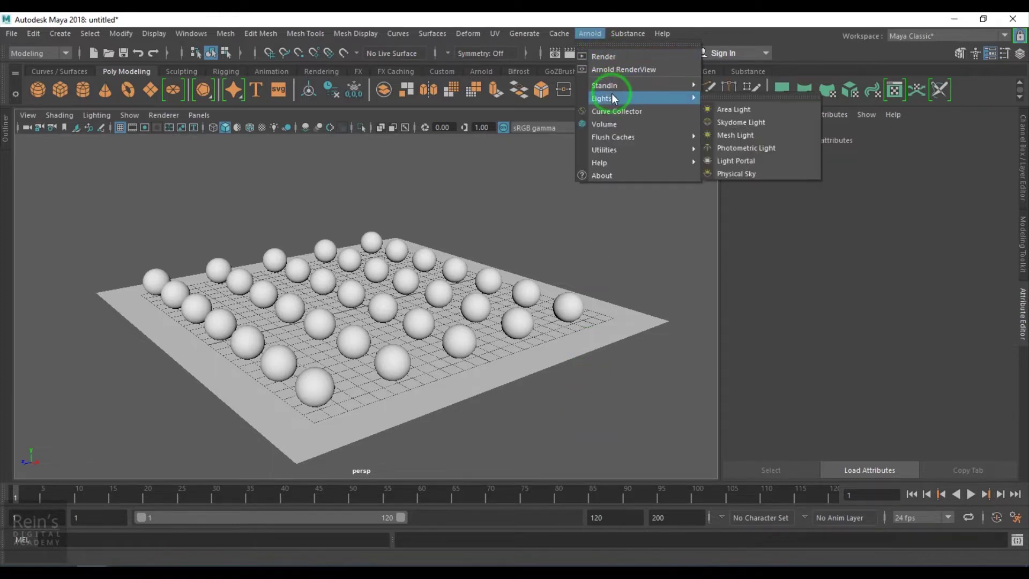
{"action": "left_click", "coordinate": [748, 127]}
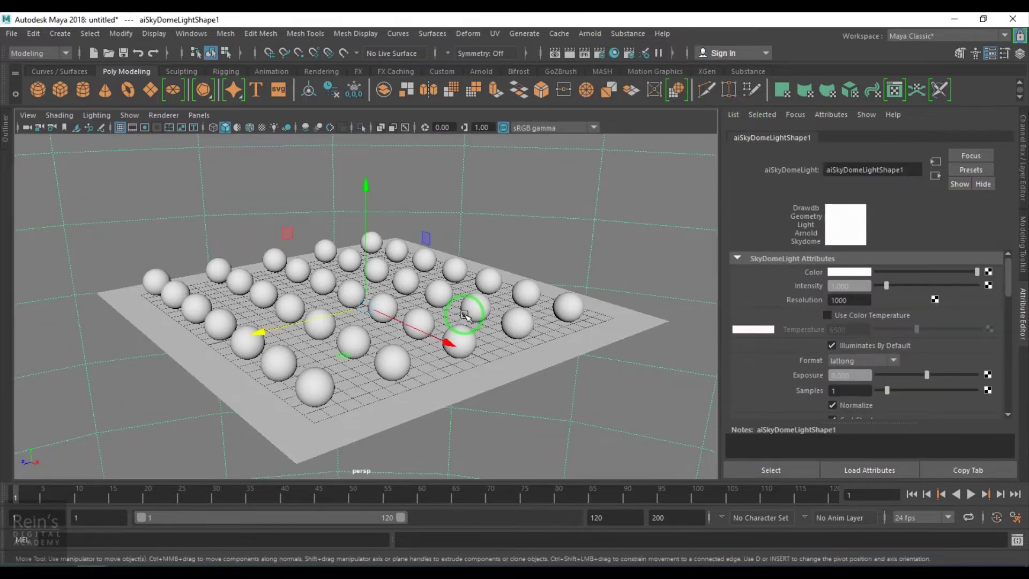
{"action": "key", "text": "f"}
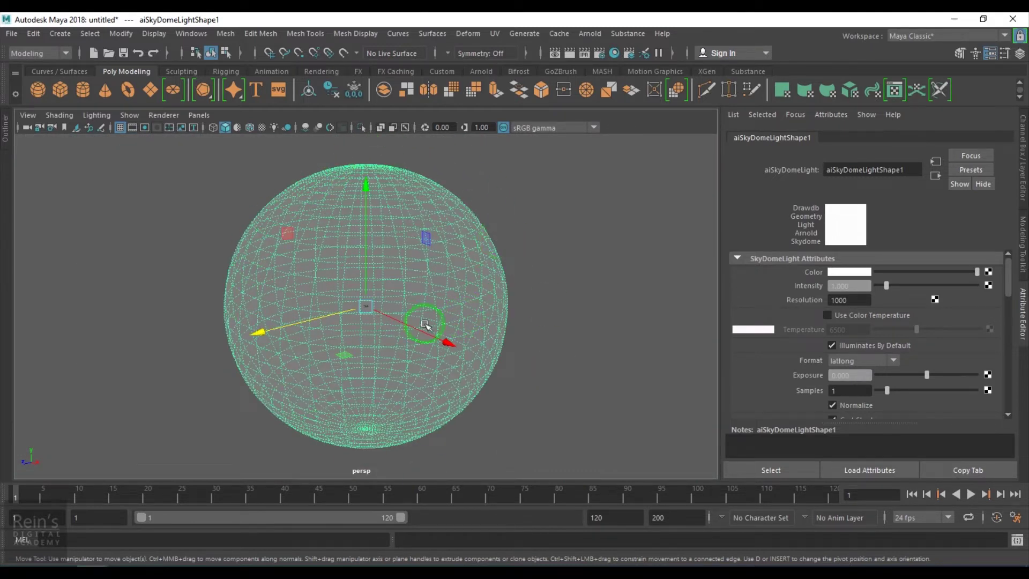
{"action": "left_click_drag", "start_coordinate": [347, 355], "coordinate": [423, 338], "text": "alt"}
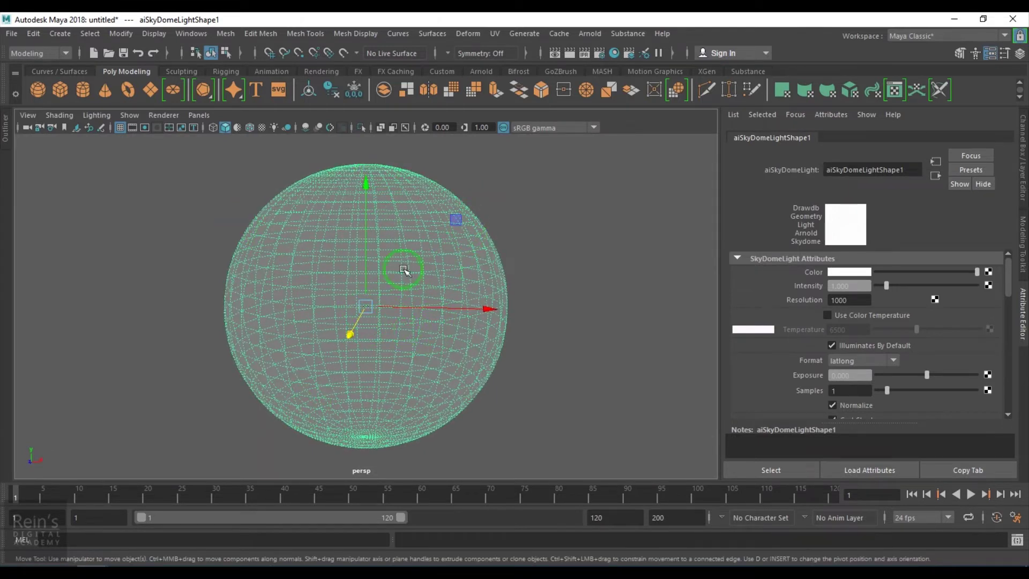
{"action": "scroll", "coordinate": [402, 300], "scroll_direction": "up", "scroll_amount": 5}
{"action": "left_click_drag", "start_coordinate": [390, 306], "coordinate": [389, 338], "text": "alt"}
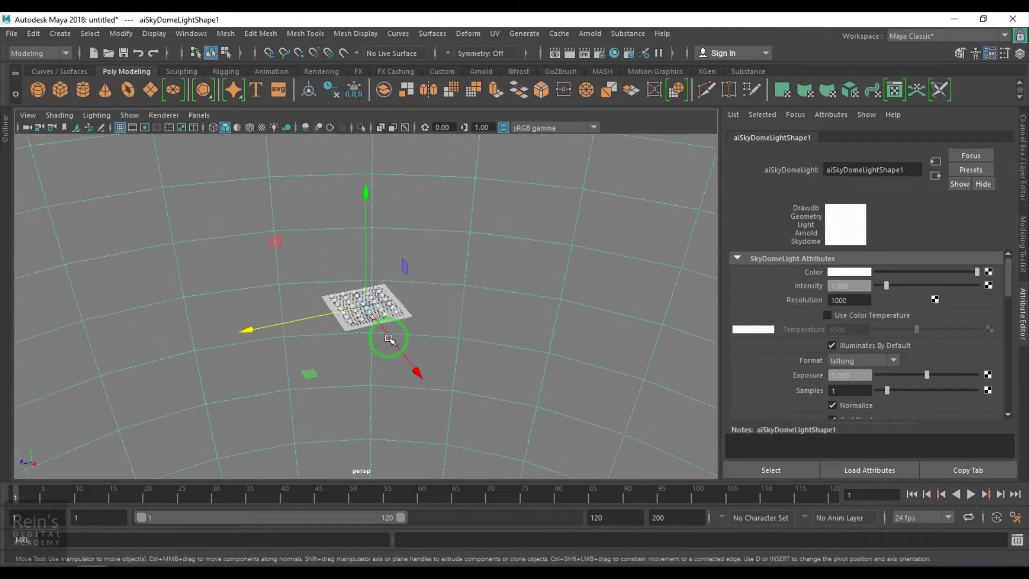
{"action": "scroll", "coordinate": [391, 340], "scroll_direction": "up", "scroll_amount": 4}
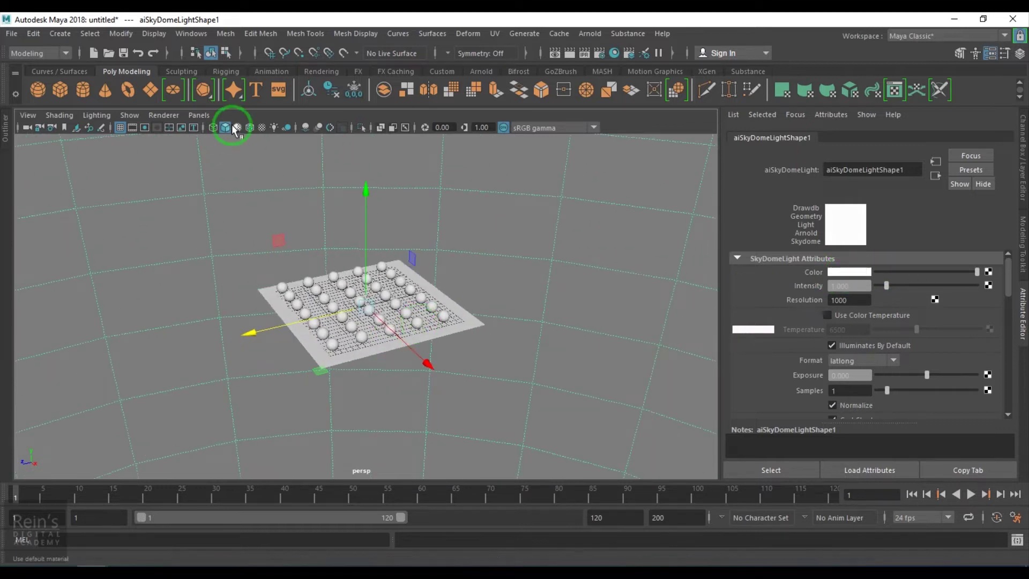
- Create a new perspective camera for the viewport and show its resolution gate around the spheres
{"action": "left_click", "coordinate": [199, 115]}
{"action": "mouse_move", "coordinate": [220, 127]}
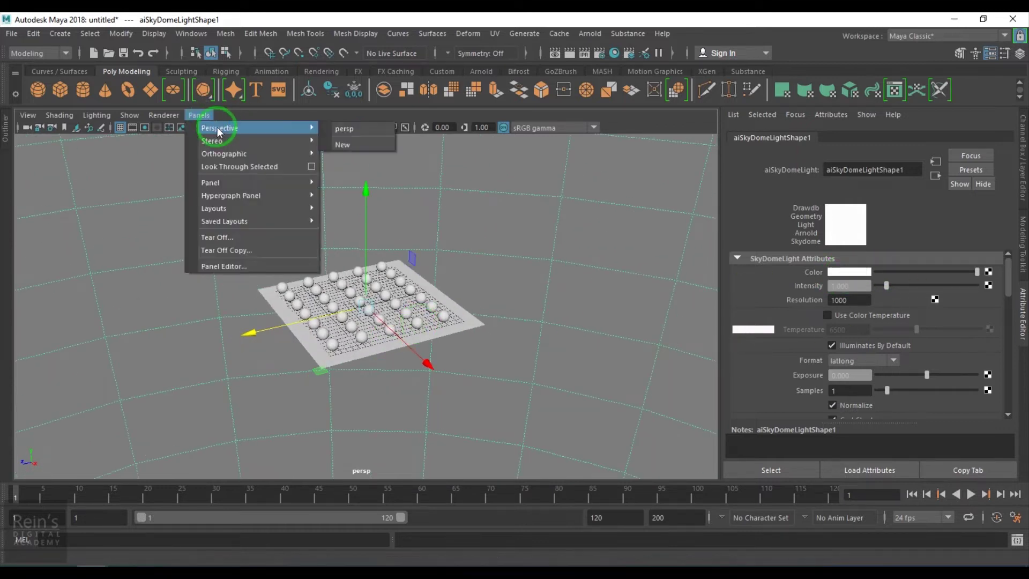
{"action": "left_click", "coordinate": [341, 146]}
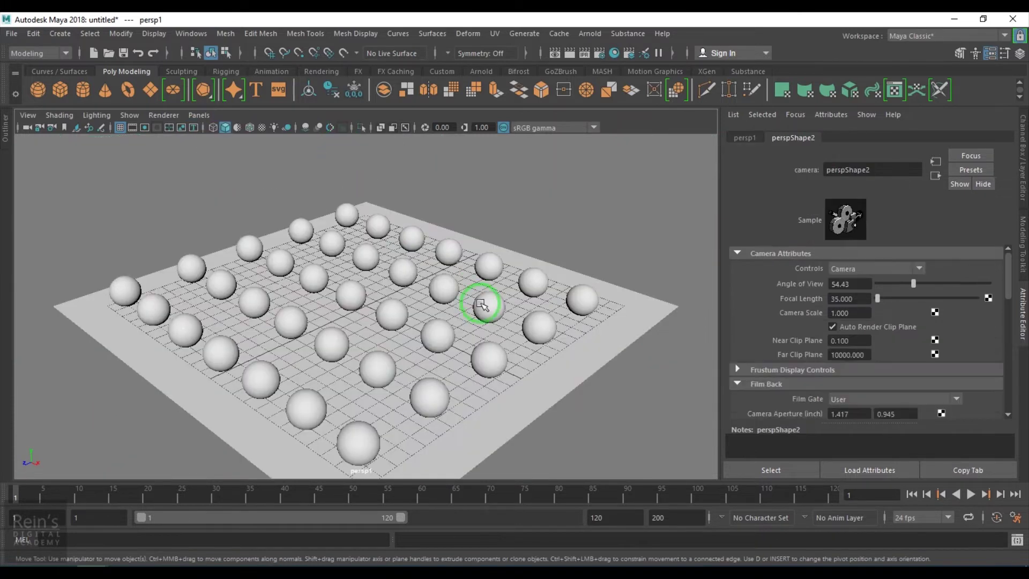
{"action": "left_click", "coordinate": [137, 130]}
{"action": "left_click_drag", "start_coordinate": [395, 355], "coordinate": [441, 357], "text": "alt"}
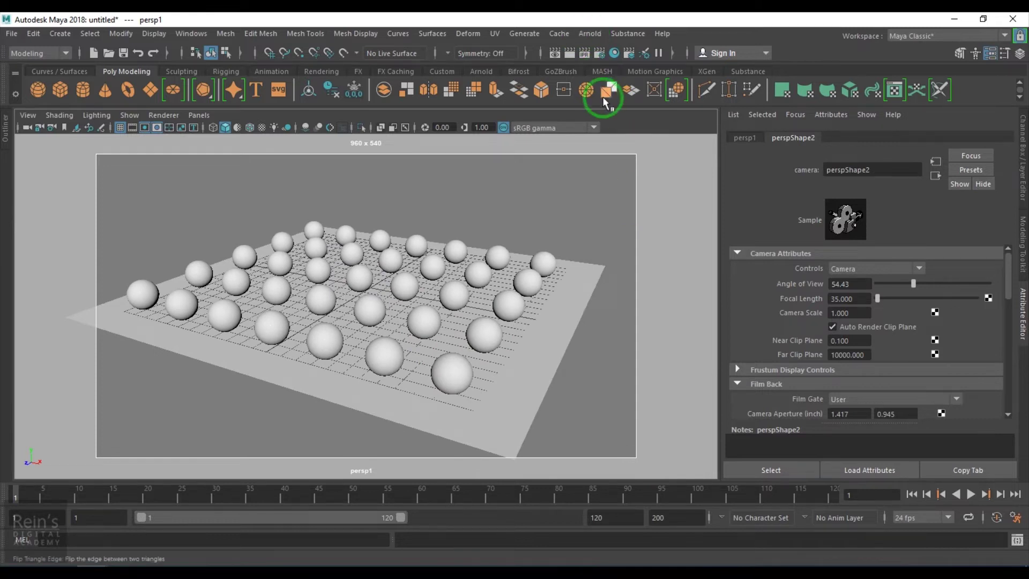
- In the Color Management preferences, load config.ocio from OpenColorIO-Config-ACES-1.2/aces_1.2, enable Use OCIO Configuration and save
{"action": "left_click", "coordinate": [1015, 517]}
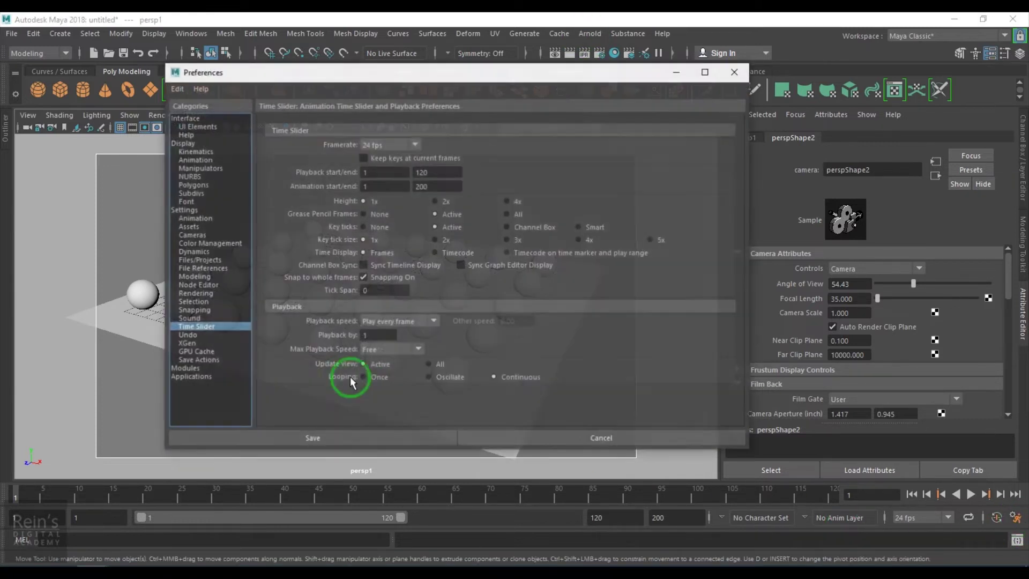
{"action": "left_click", "coordinate": [210, 242]}
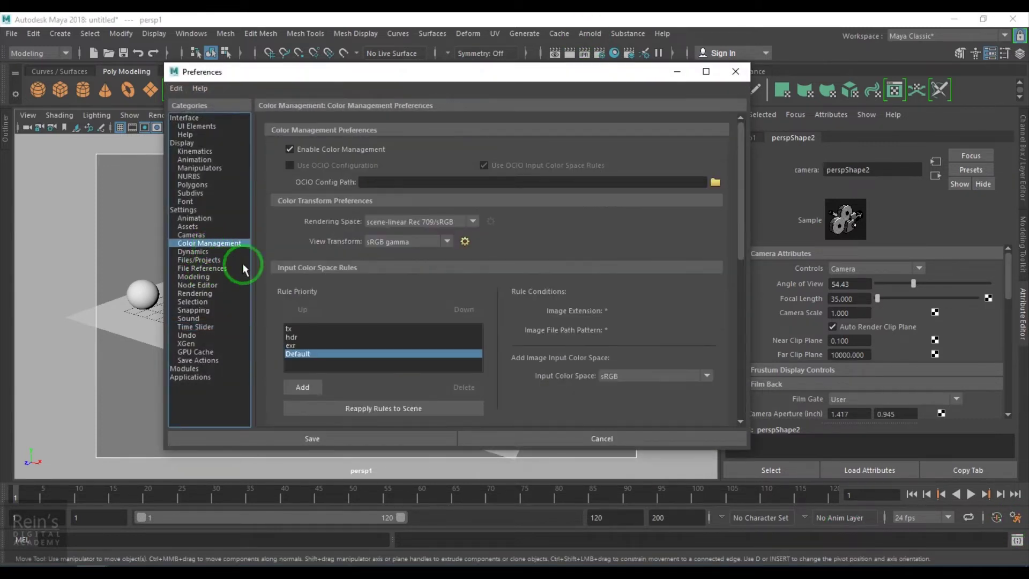
{"action": "left_click", "coordinate": [714, 183]}
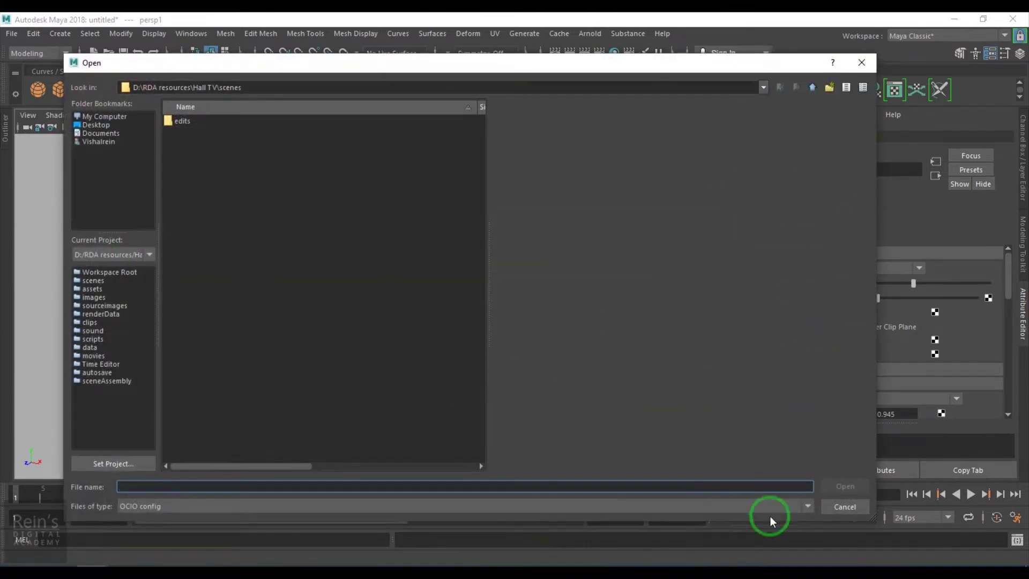
{"action": "left_click", "coordinate": [97, 134]}
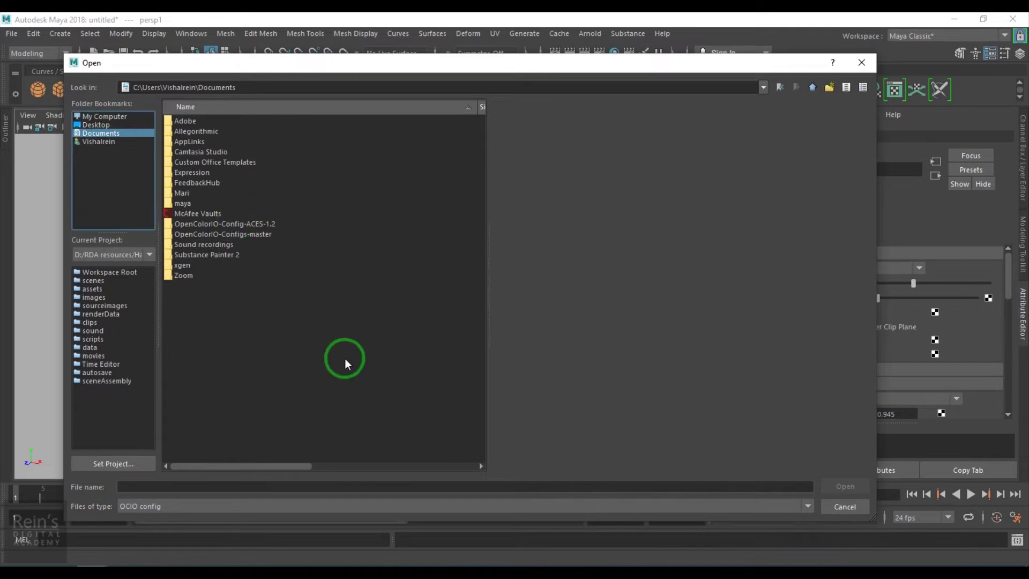
{"action": "double_click", "coordinate": [212, 224]}
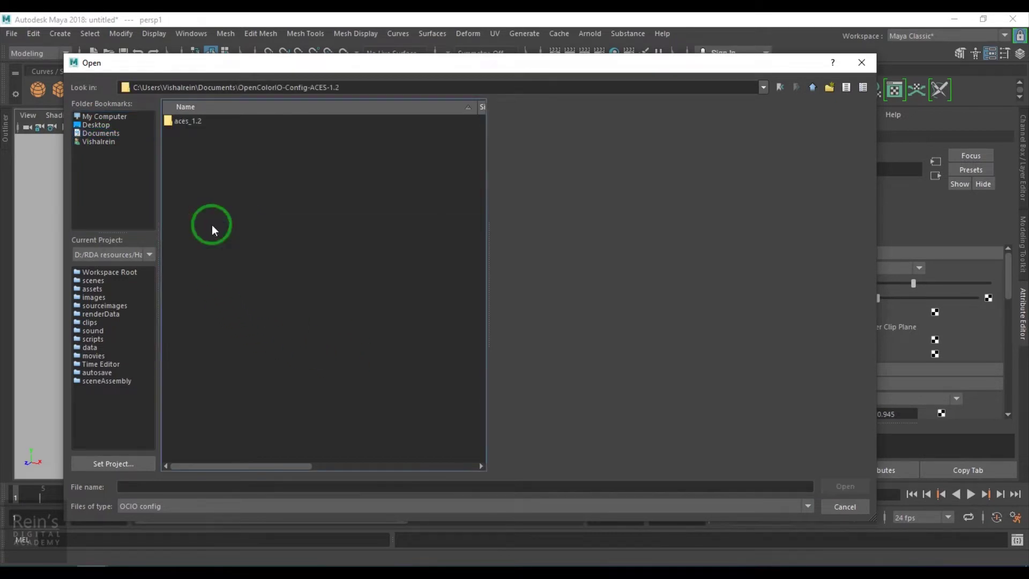
{"action": "double_click", "coordinate": [189, 118]}
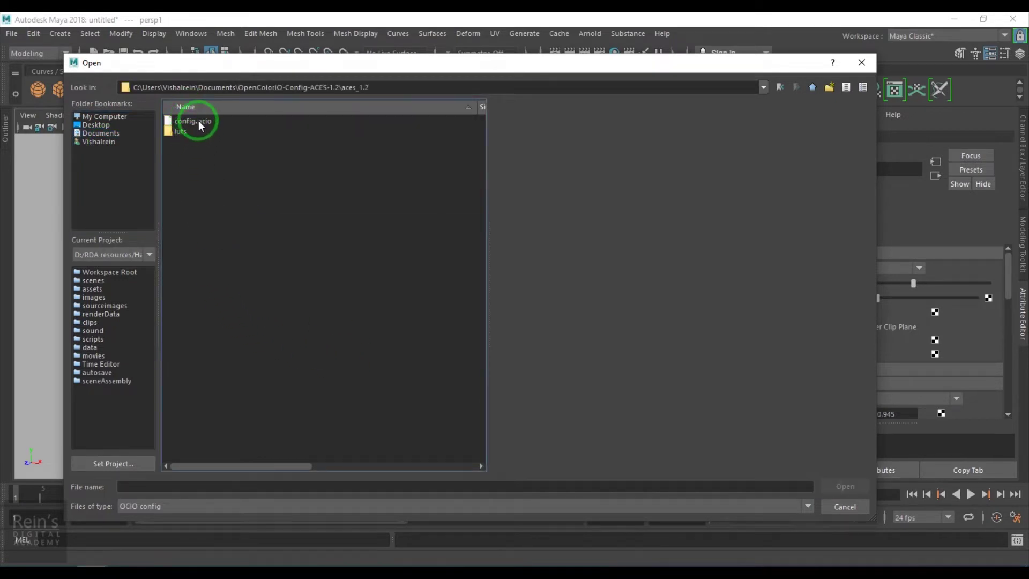
{"action": "left_click", "coordinate": [194, 121]}
{"action": "left_click", "coordinate": [835, 486]}
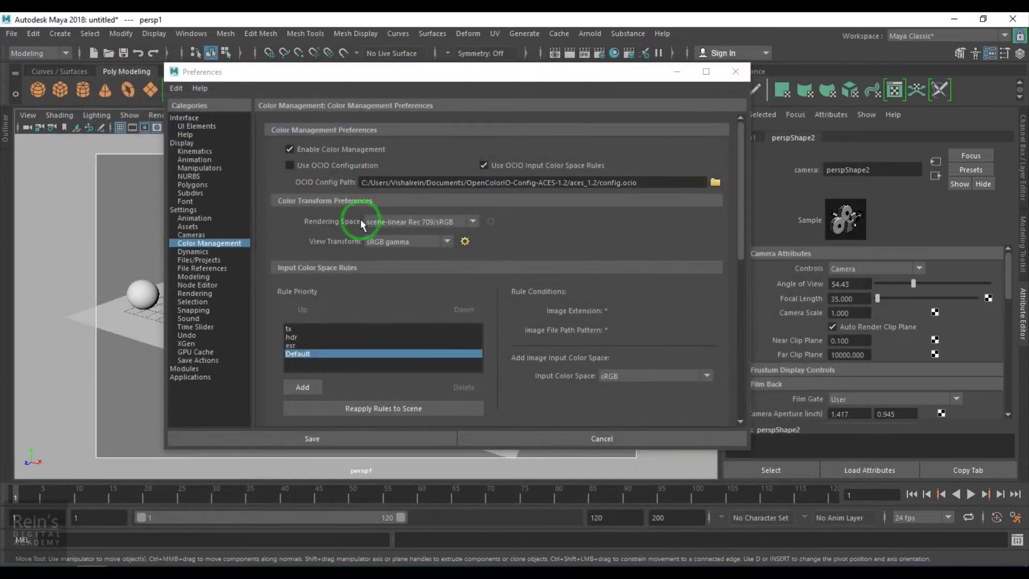
{"action": "left_click", "coordinate": [309, 166]}
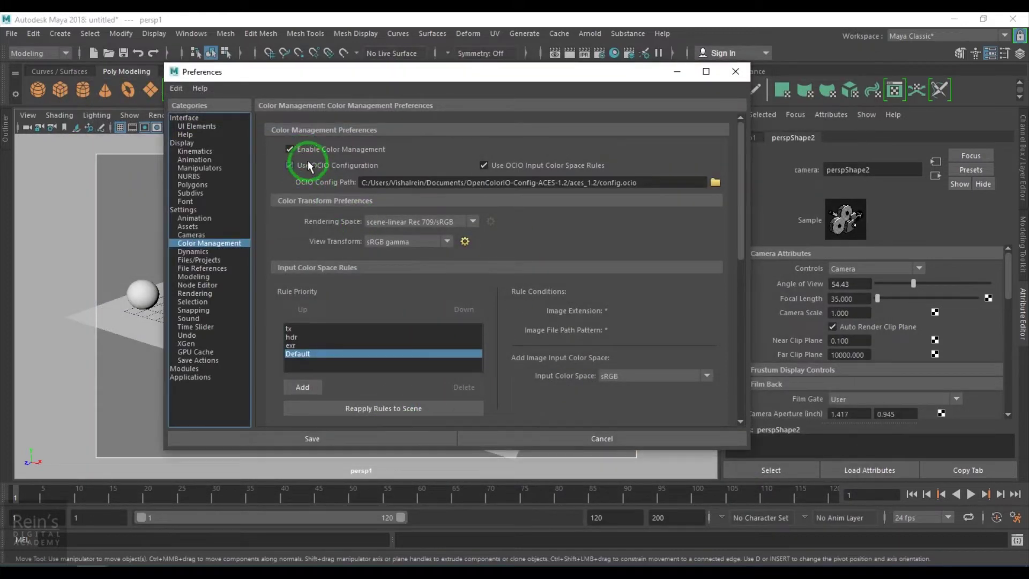
{"action": "left_click", "coordinate": [377, 436]}
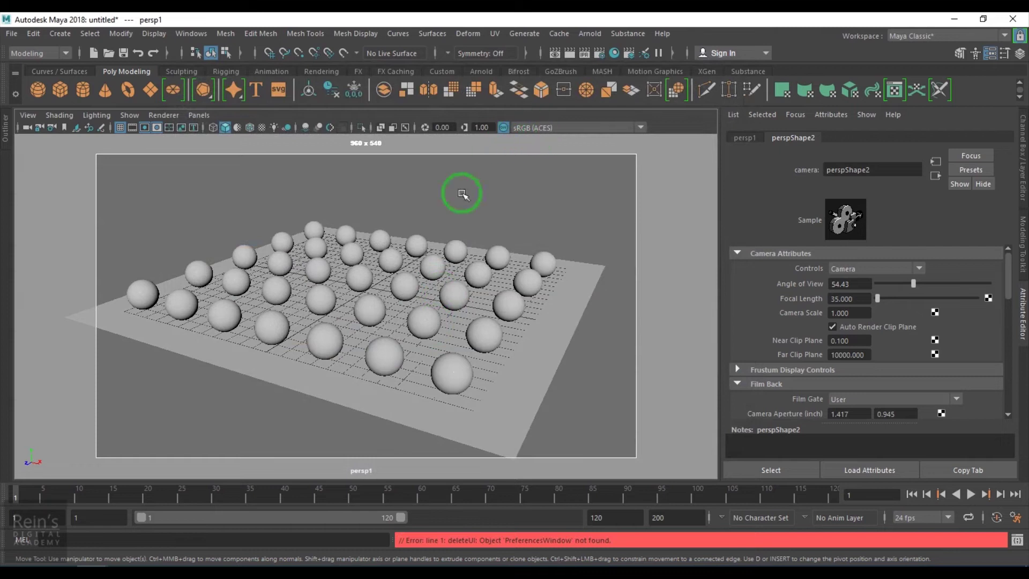
- Render the spheres through the new camera in Arnold RenderView and inspect the soft shadows up close
{"action": "left_click_drag", "start_coordinate": [425, 287], "coordinate": [412, 296], "text": "alt"}
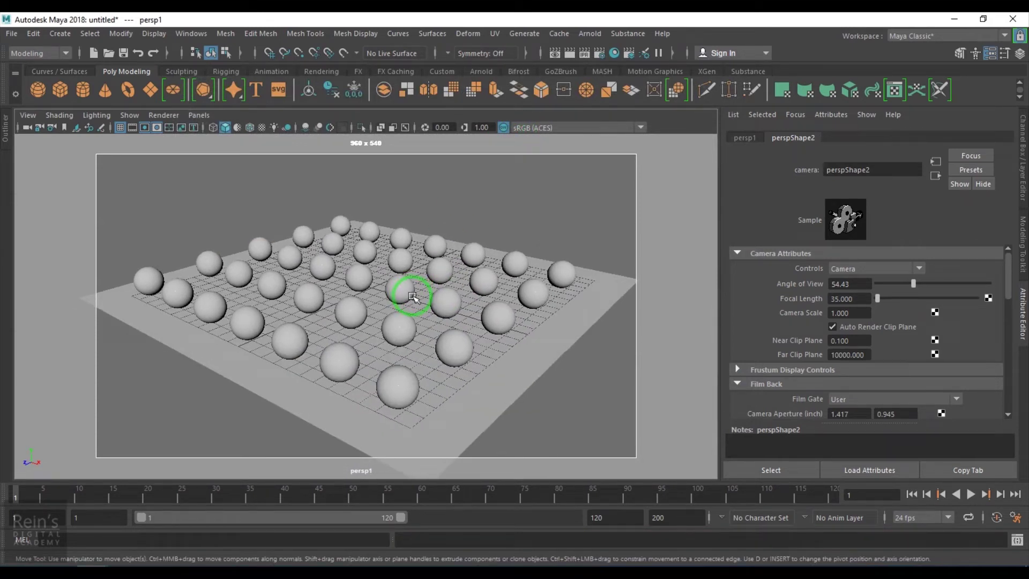
{"action": "mouse_move", "coordinate": [412, 297]}
{"action": "left_mouse_down", "text": "alt"}
{"action": "mouse_move", "coordinate": [425, 322]}
{"action": "mouse_move", "coordinate": [420, 291]}
{"action": "mouse_move", "coordinate": [409, 287]}
{"action": "left_mouse_up", "text": "alt"}
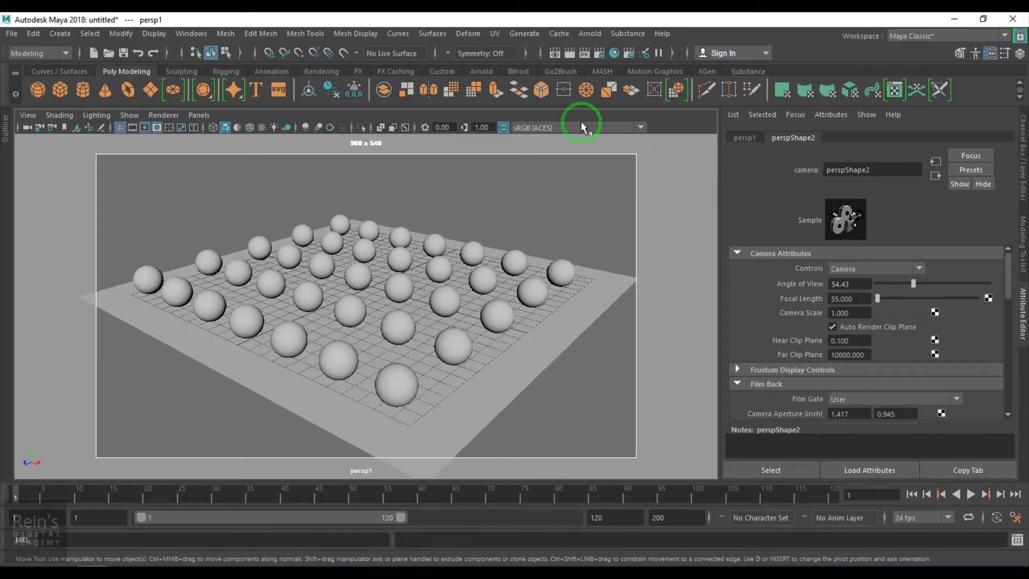
{"action": "left_click", "coordinate": [590, 33]}
{"action": "left_click", "coordinate": [610, 69]}
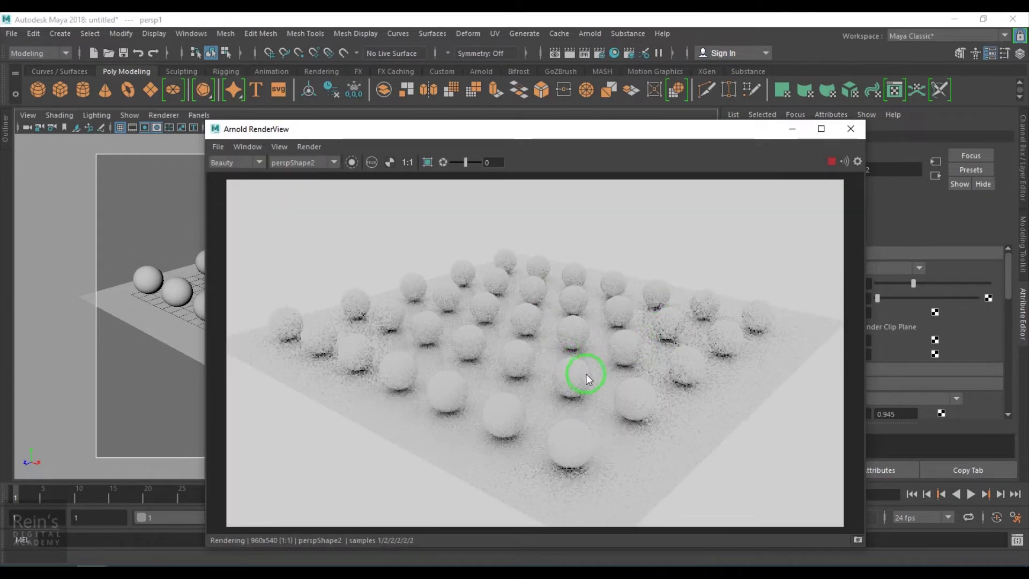
{"action": "scroll", "coordinate": [576, 478], "scroll_direction": "up", "scroll_amount": 2}
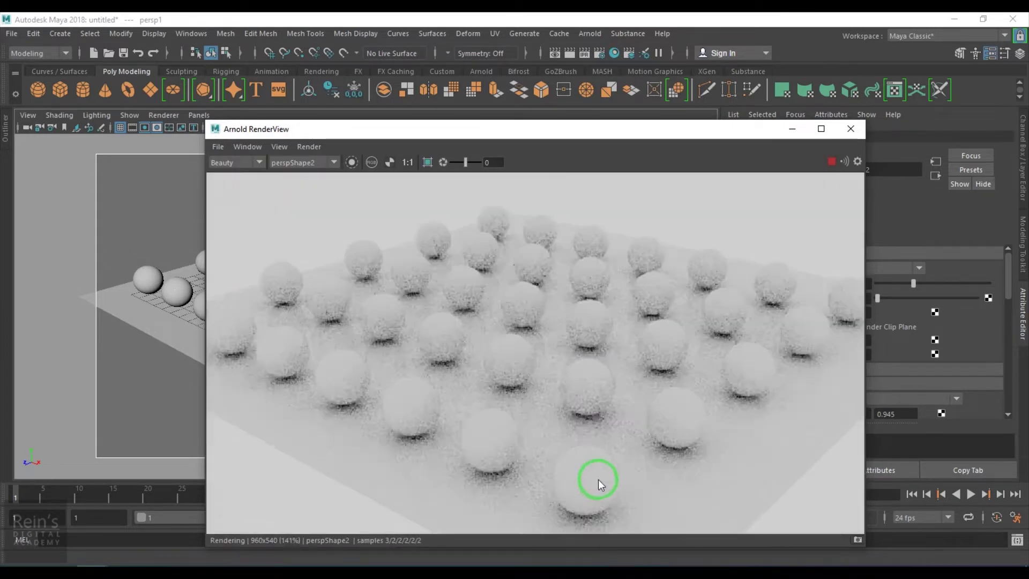
{"action": "scroll", "coordinate": [598, 478], "scroll_direction": "up", "scroll_amount": 2}
{"action": "scroll", "coordinate": [589, 351], "scroll_direction": "up", "scroll_amount": 2}
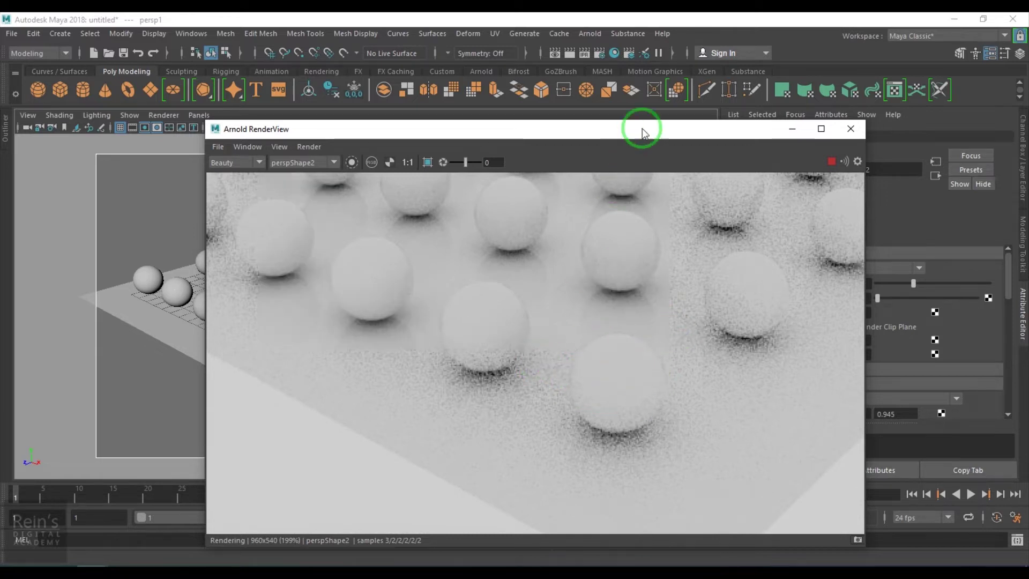
{"action": "left_click_drag", "start_coordinate": [642, 127], "coordinate": [617, 138]}
{"action": "scroll", "coordinate": [609, 307], "scroll_direction": "down", "scroll_amount": 4}
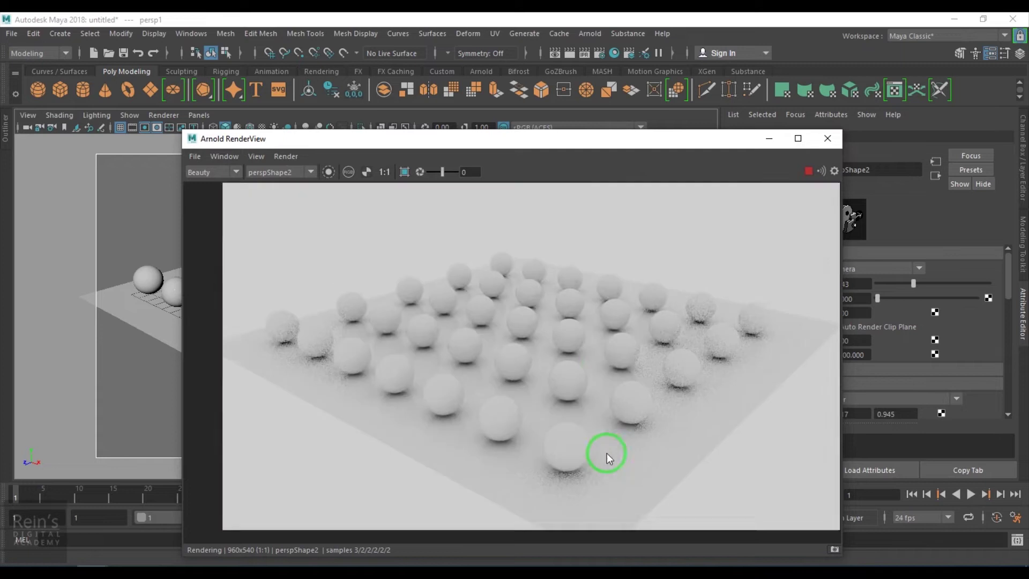
{"action": "middle_click_drag", "start_coordinate": [606, 452], "coordinate": [601, 508]}
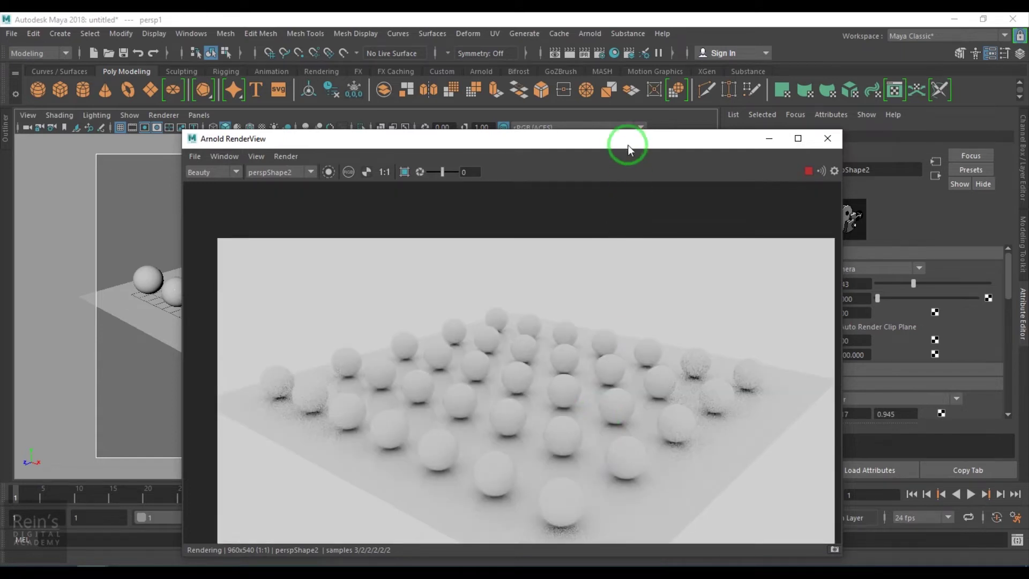
- Select the skydome light beside the render window and change its colour from the neutral tone to blue
{"action": "left_click_drag", "start_coordinate": [628, 145], "coordinate": [484, 108]}
{"action": "left_click", "coordinate": [528, 223]}
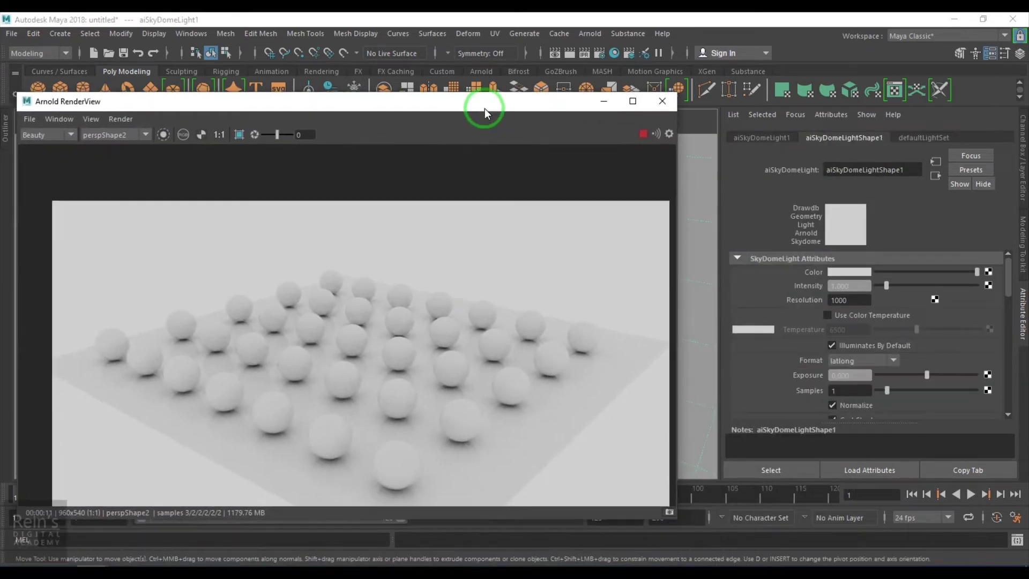
{"action": "left_click", "coordinate": [860, 273]}
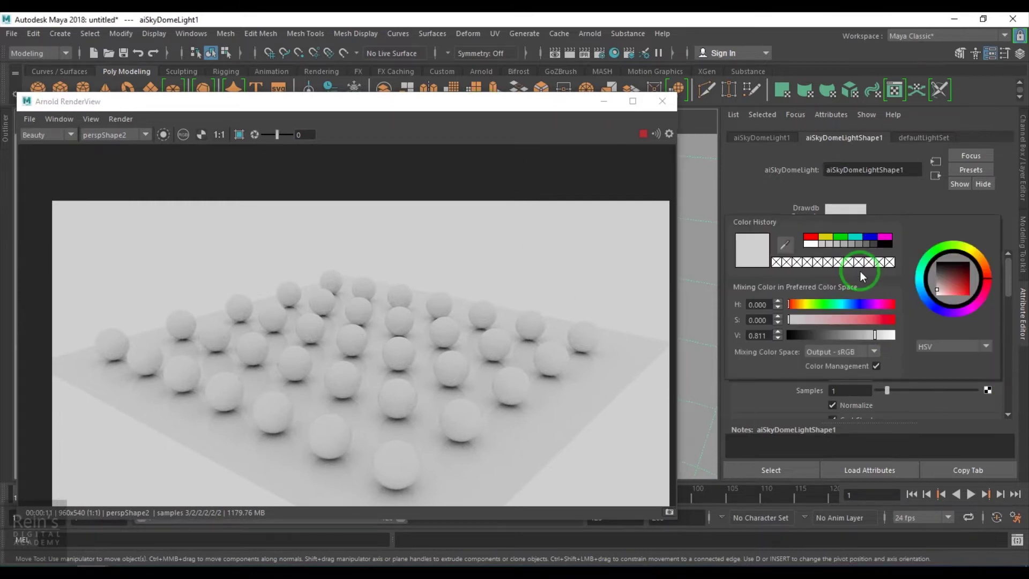
{"action": "left_click", "coordinate": [846, 320]}
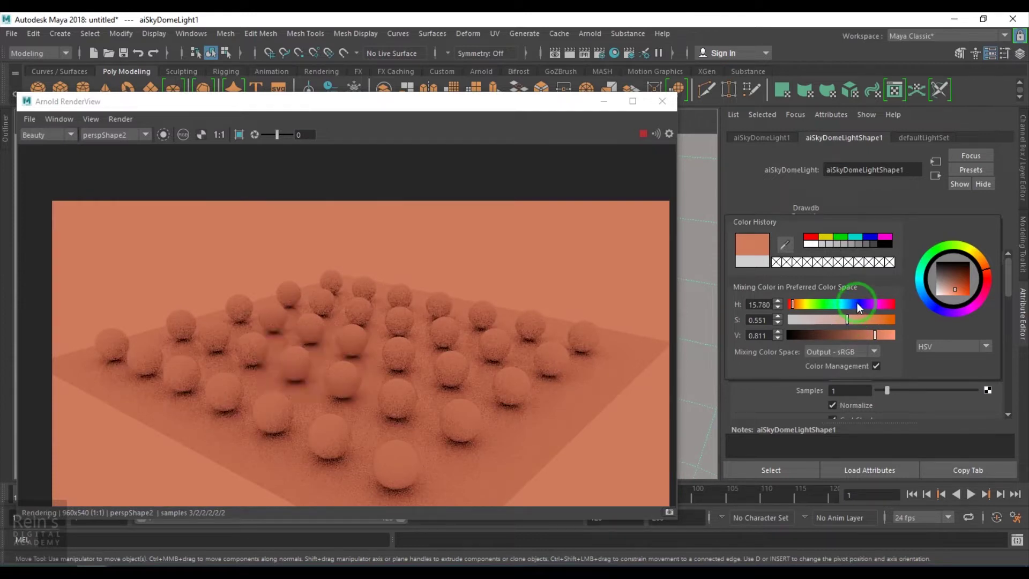
{"action": "left_click", "coordinate": [857, 304]}
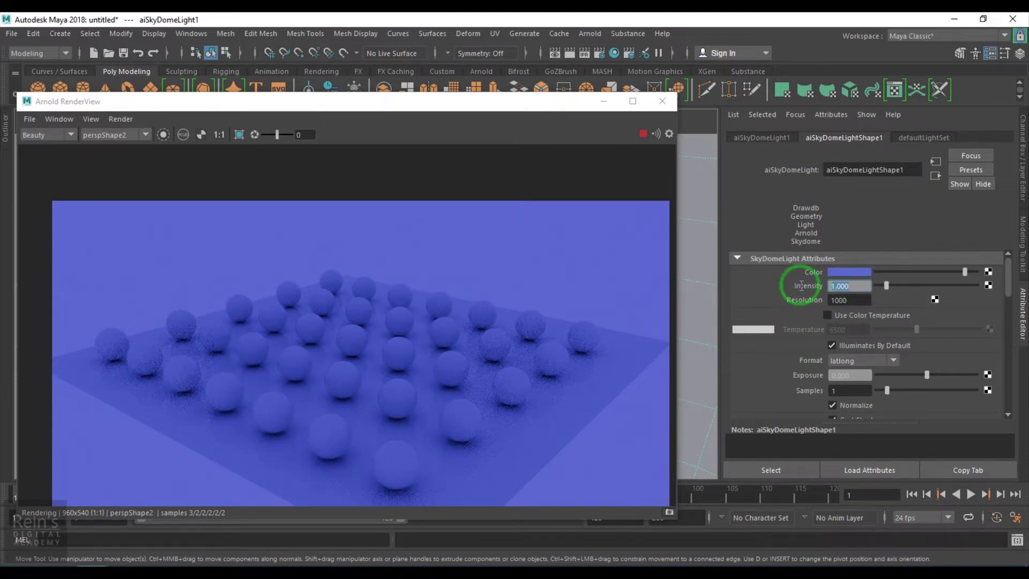
- Test the skydome light at an intensity of 2 and set it back to 1
{"action": "left_click", "coordinate": [863, 285]}
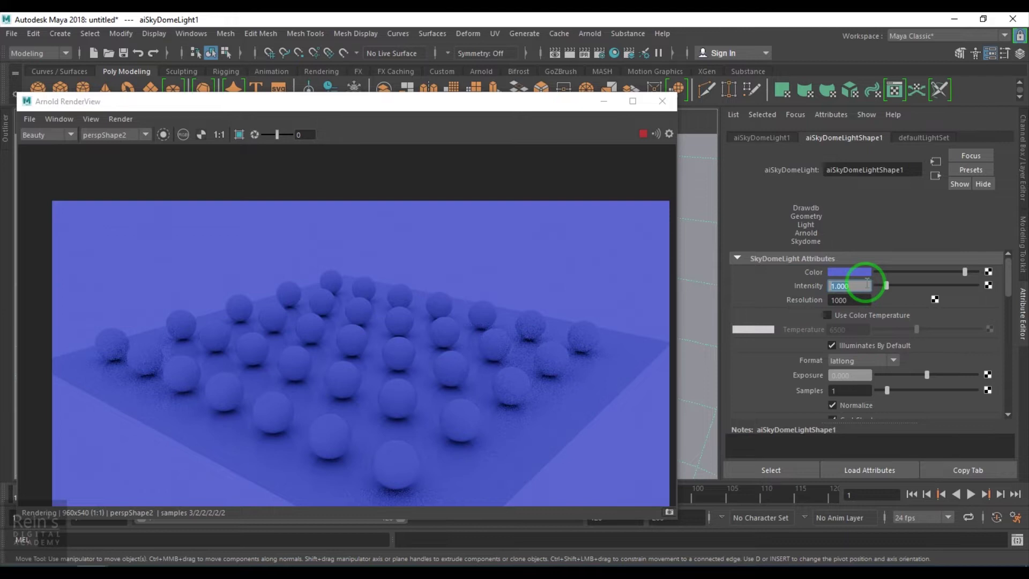
{"action": "type", "text": "2"}
{"action": "key", "text": "Return"}
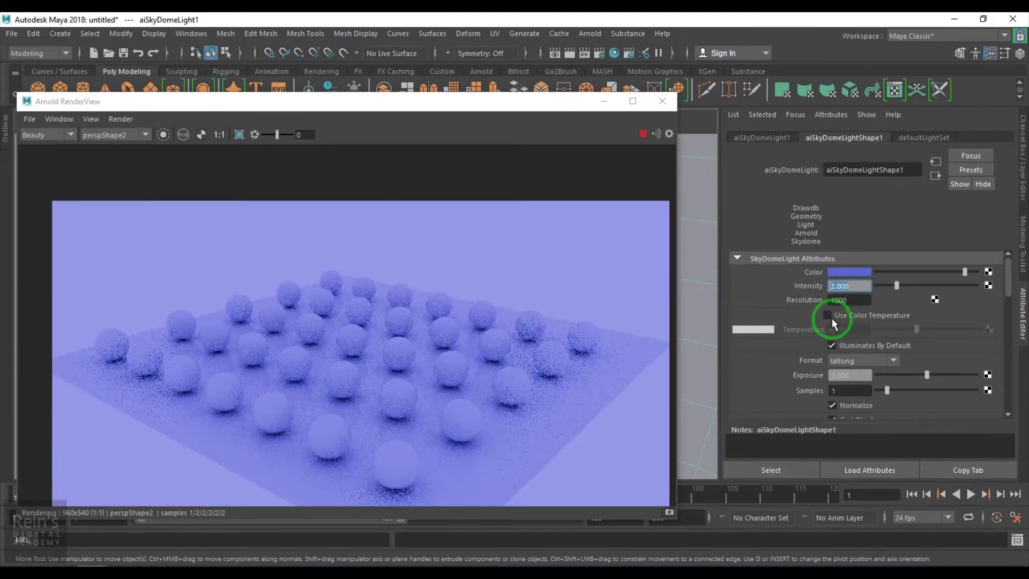
{"action": "type", "text": "1"}
{"action": "key", "text": "Return"}
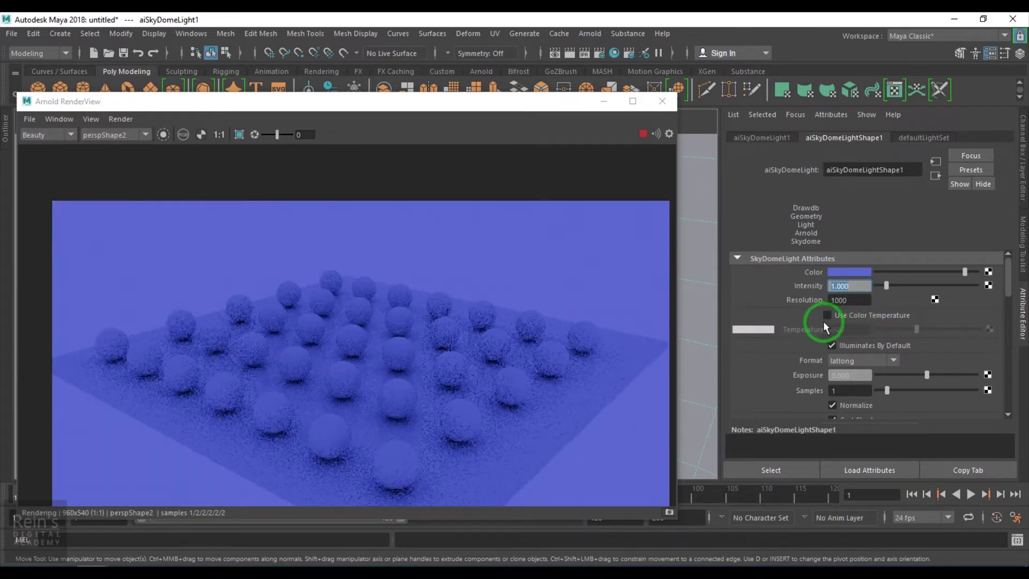
- Enable Use Color Temperature on the skydome light and test temperatures of 1000 and 10000 in the render
{"action": "left_click", "coordinate": [851, 300]}
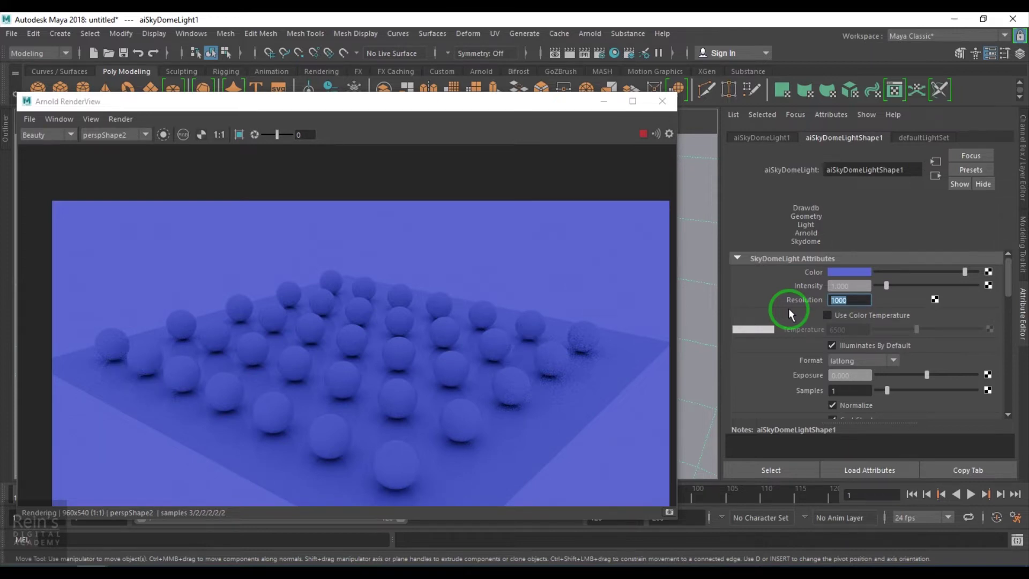
{"action": "left_click", "coordinate": [828, 315]}
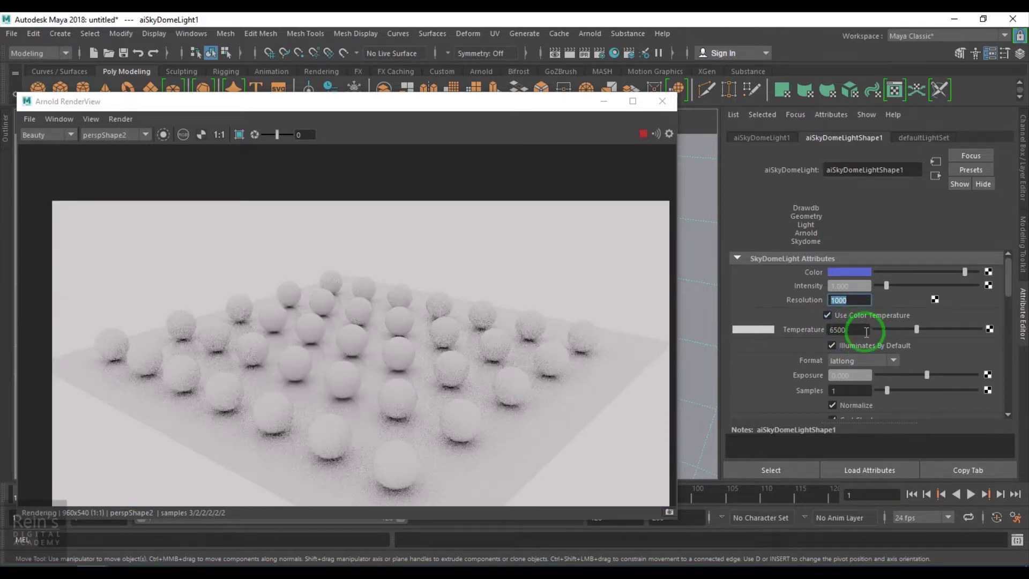
{"action": "left_click_drag", "start_coordinate": [860, 329], "coordinate": [778, 335]}
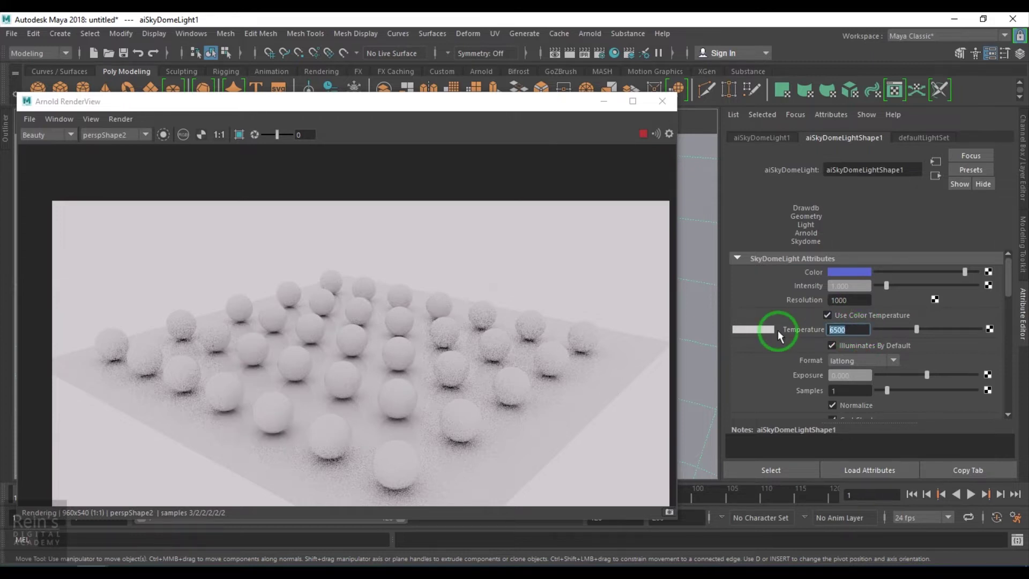
{"action": "type", "text": "1000"}
{"action": "key", "text": "Return"}
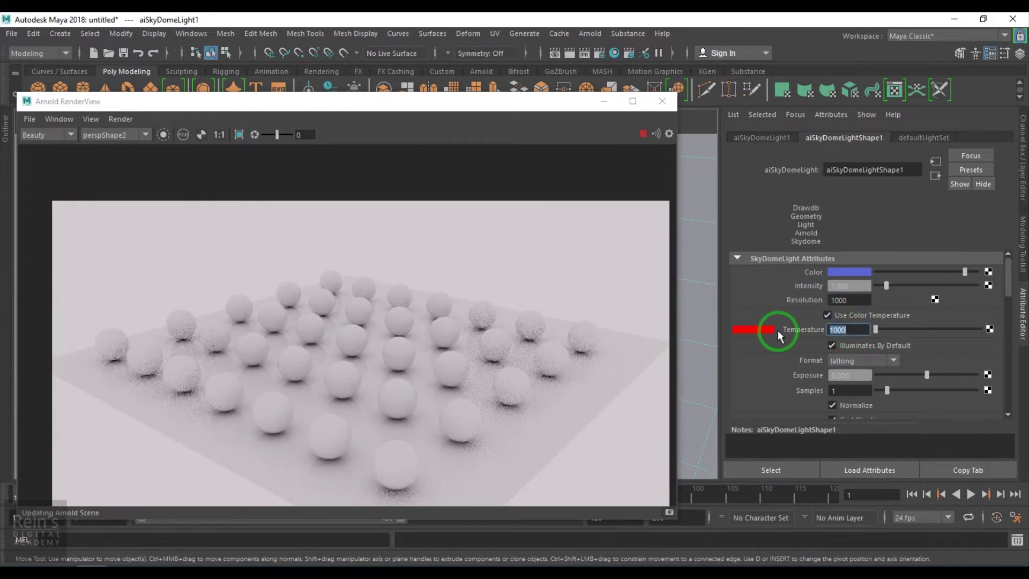
{"action": "type", "text": "1"}
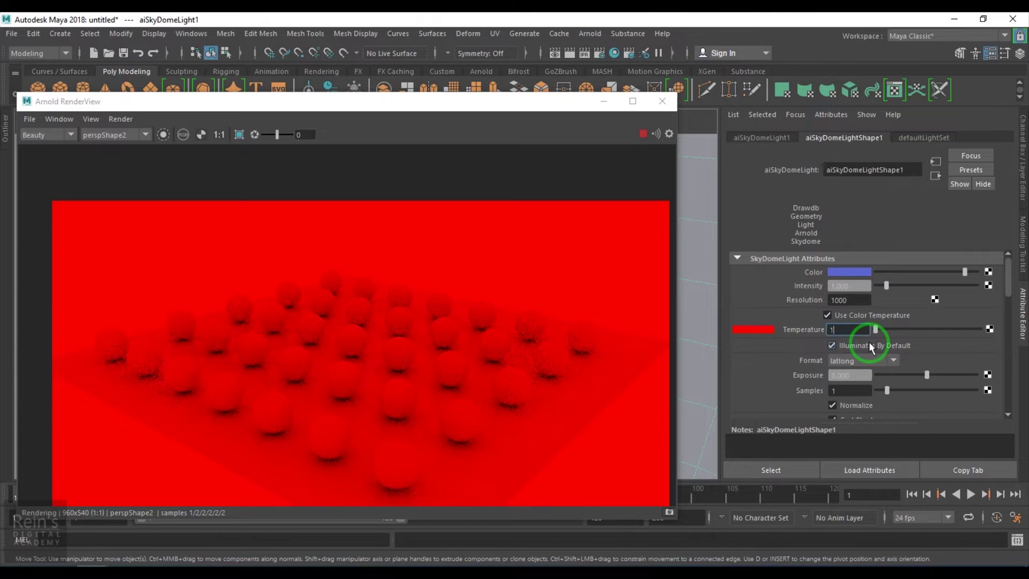
{"action": "type", "text": "0000"}
{"action": "key", "text": "Return"}
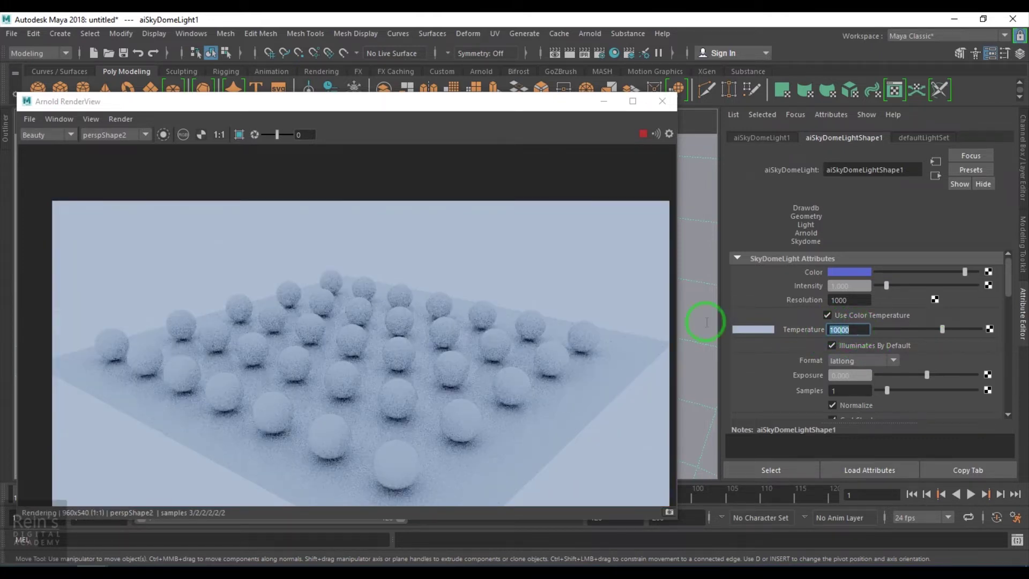
- Return the skydome light's temperature to 6500 and turn off Use Color Temperature
{"action": "type", "text": "6500"}
{"action": "key", "text": "Return"}
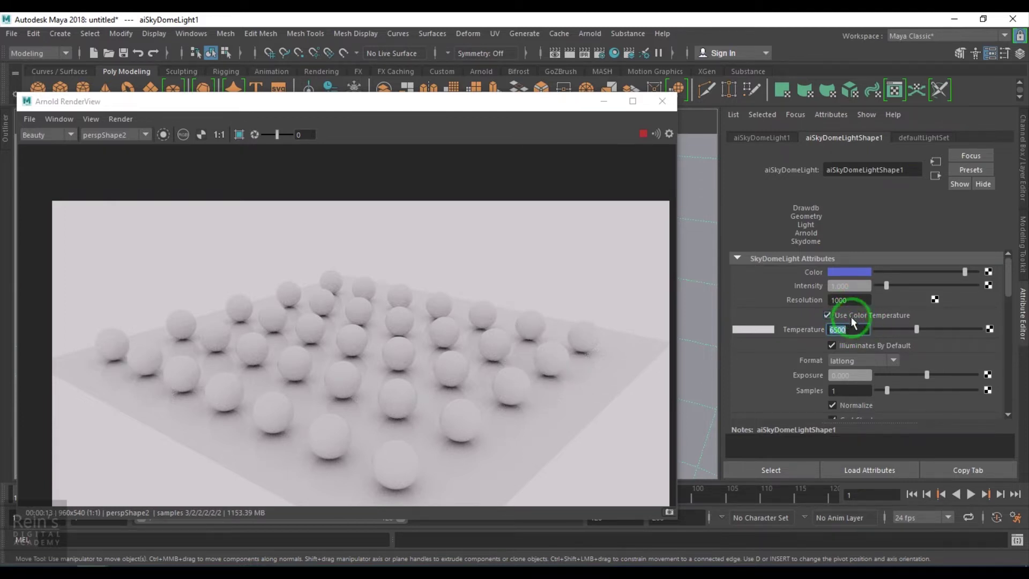
{"action": "left_click", "coordinate": [854, 314]}
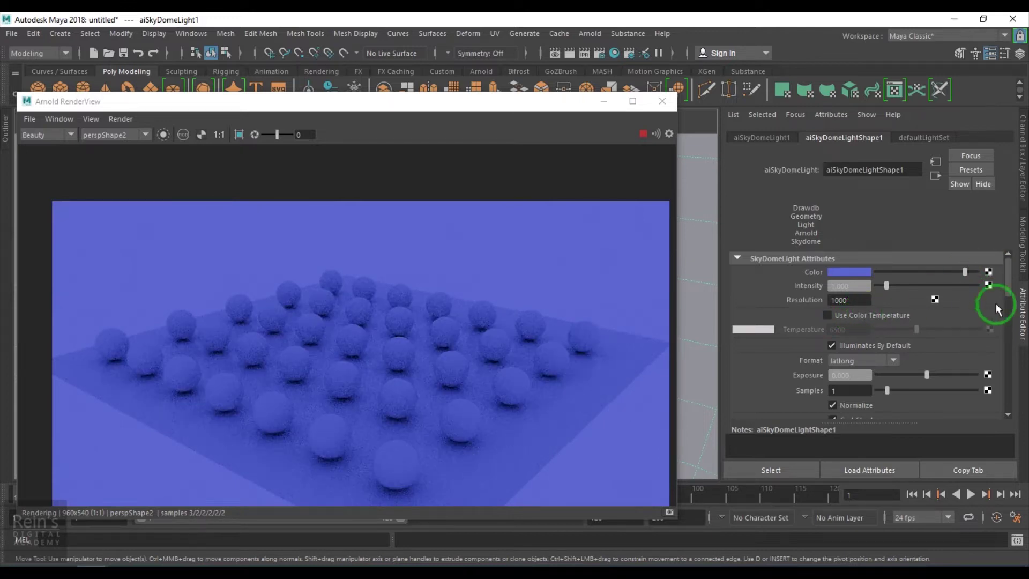
- Map a Checker texture to the skydome light's colour
{"action": "left_click", "coordinate": [989, 273]}
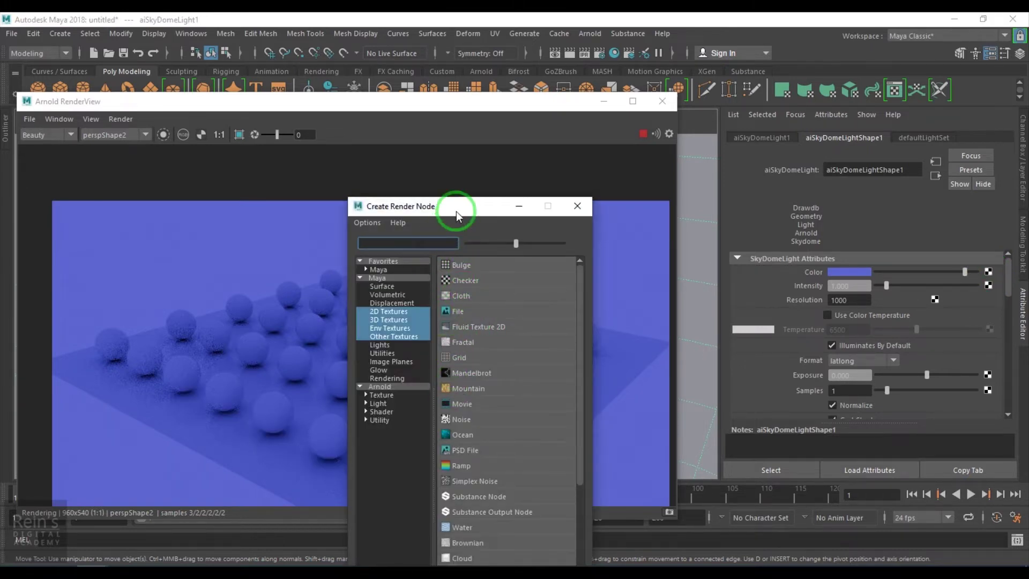
{"action": "left_click_drag", "start_coordinate": [457, 207], "coordinate": [483, 127]}
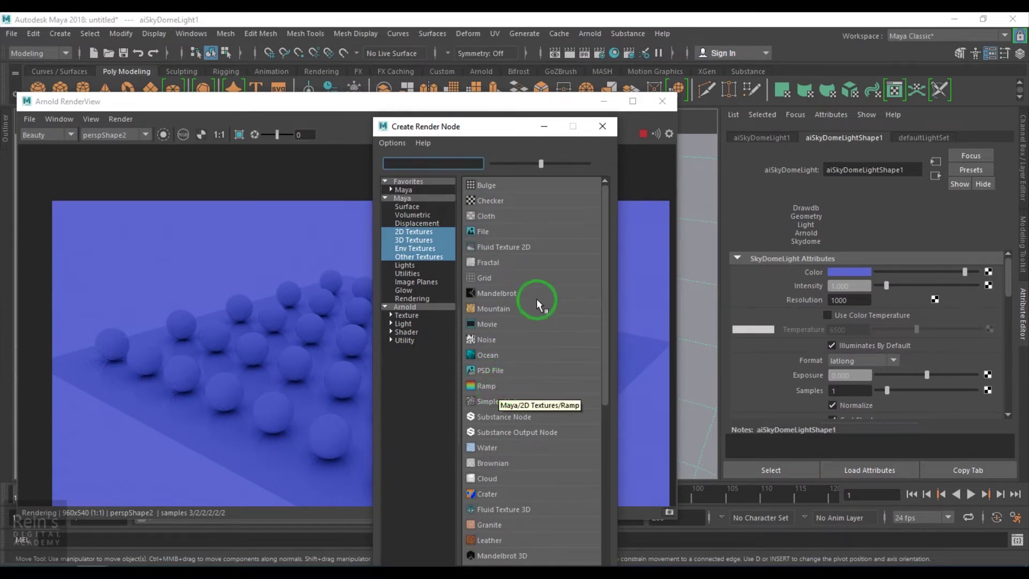
{"action": "left_click", "coordinate": [500, 204]}
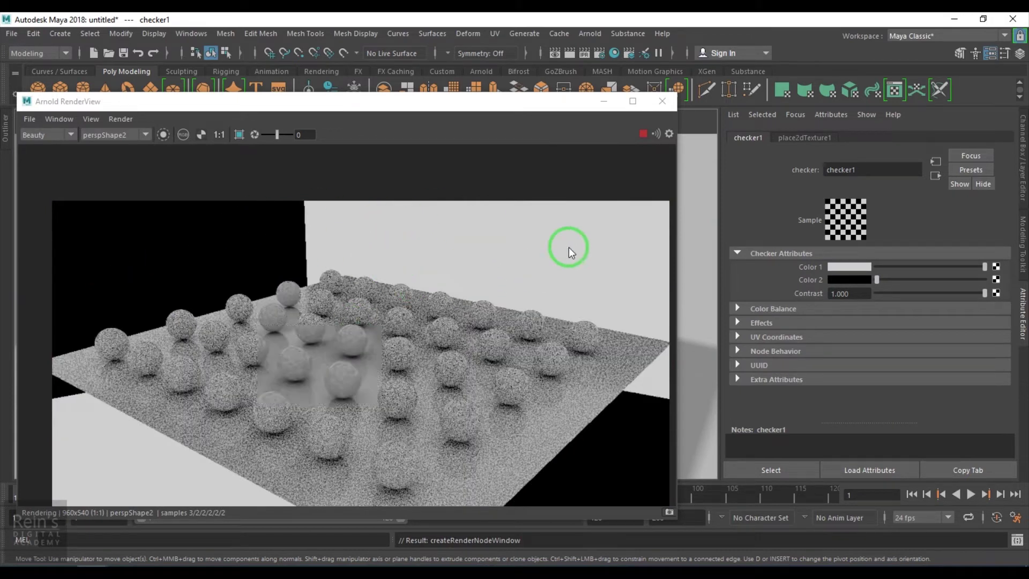
- Minimise the render window, switch the viewport to the persp camera and examine the checker pattern on the dome from outside
{"action": "left_click", "coordinate": [600, 102]}
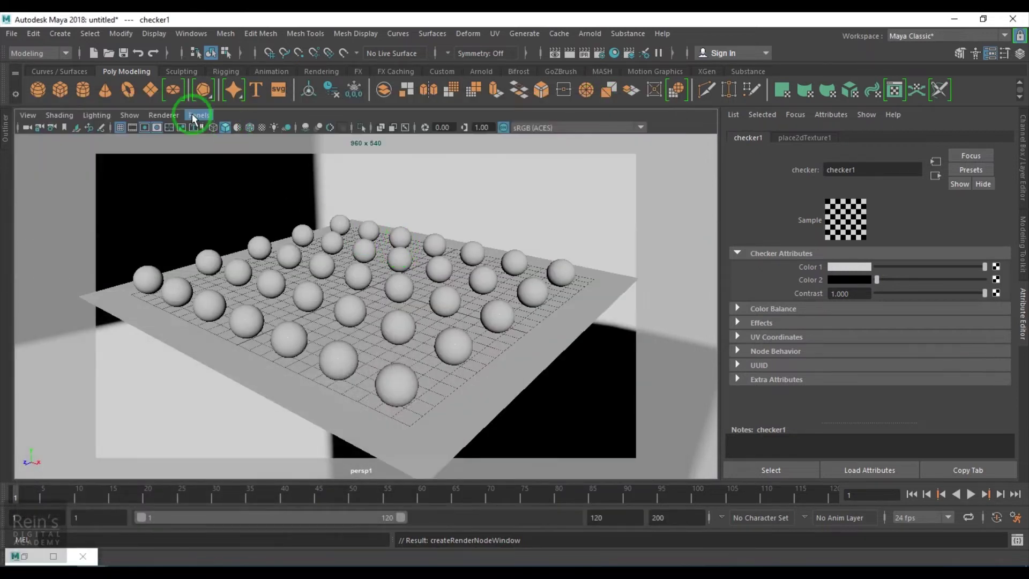
{"action": "left_click", "coordinate": [195, 115]}
{"action": "mouse_move", "coordinate": [220, 126]}
{"action": "left_click", "coordinate": [333, 125]}
{"action": "scroll", "coordinate": [362, 293], "scroll_direction": "up", "scroll_amount": 5}
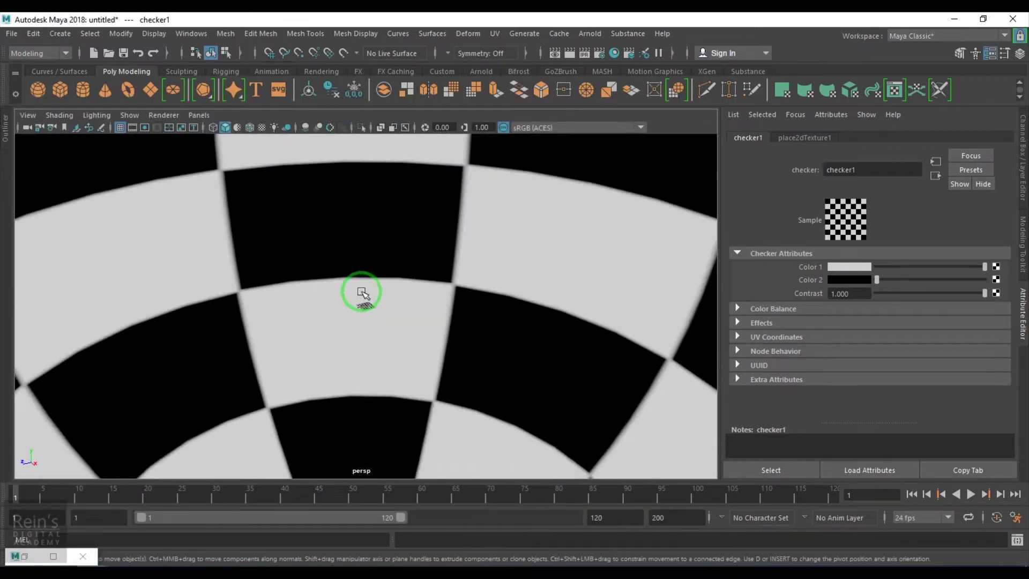
{"action": "scroll", "coordinate": [362, 294], "scroll_direction": "down", "scroll_amount": 5}
{"action": "left_click_drag", "start_coordinate": [358, 282], "coordinate": [428, 327], "text": "alt"}
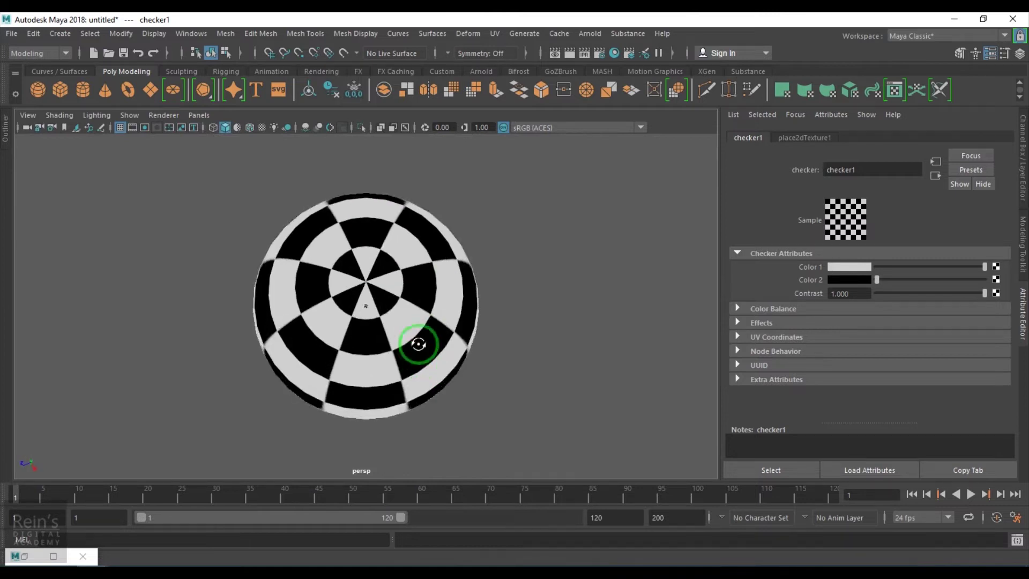
{"action": "left_click_drag", "start_coordinate": [405, 252], "coordinate": [427, 223], "text": "alt"}
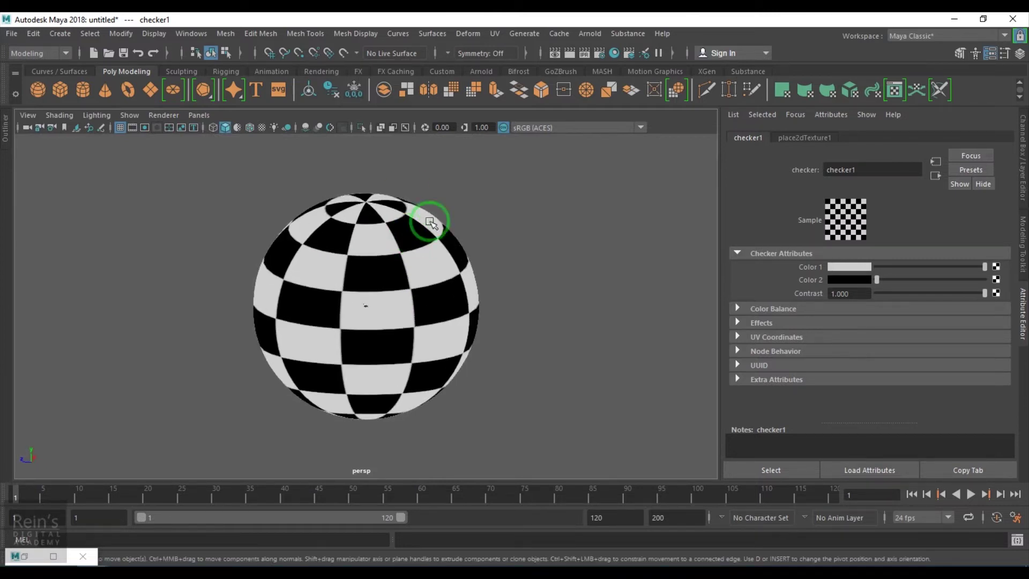
- Set the checker texture's Repeat UV to 10 by 10 and inspect the denser pattern around the dome
{"action": "left_click", "coordinate": [798, 138]}
{"action": "double_click", "coordinate": [861, 370]}
{"action": "type", "text": "10"}
{"action": "double_click", "coordinate": [907, 366]}
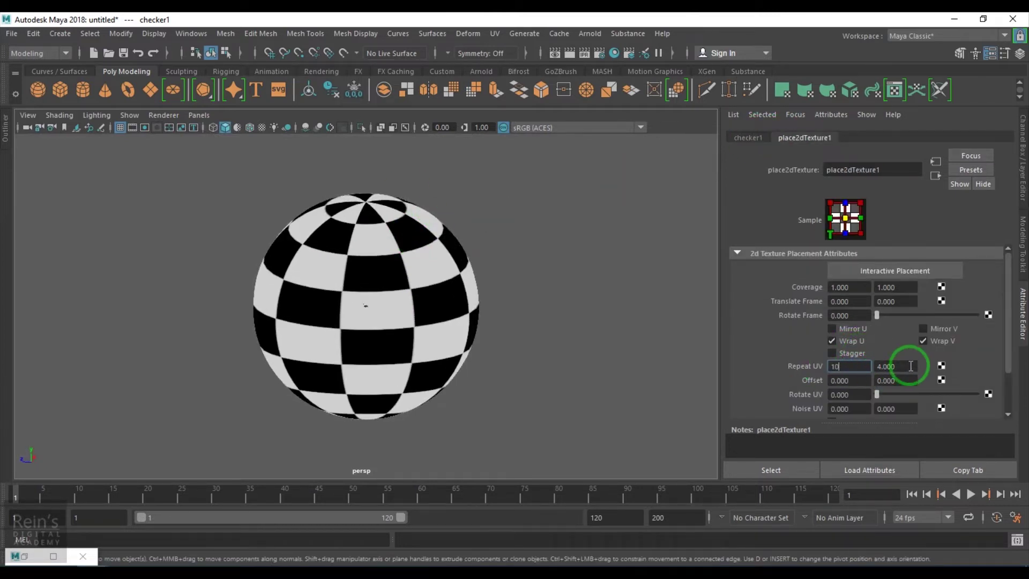
{"action": "type", "text": "1"}
{"action": "type", "text": "000"}
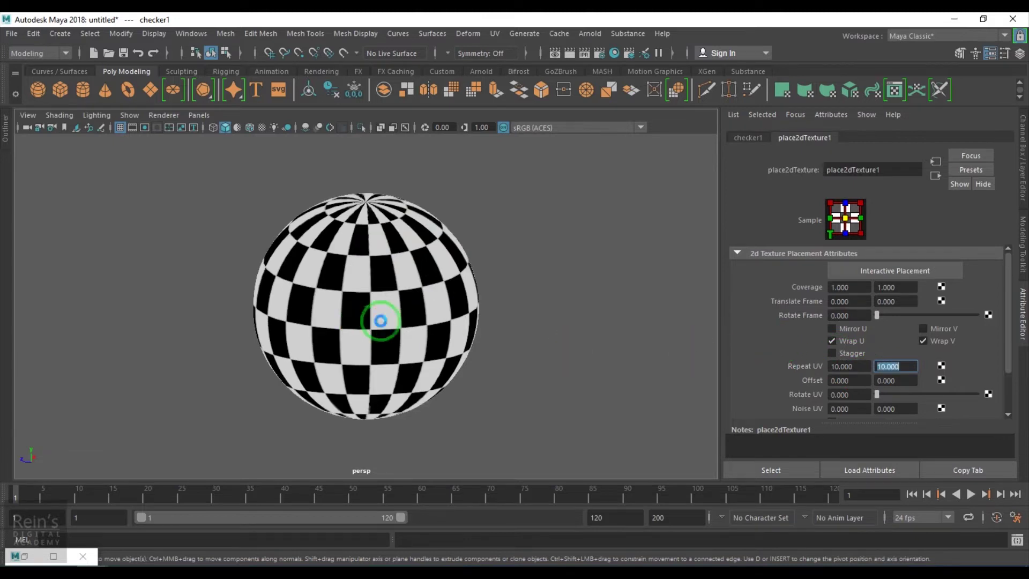
{"action": "key", "text": "Return"}
{"action": "left_click_drag", "start_coordinate": [510, 319], "coordinate": [390, 199], "text": "alt"}
{"action": "mouse_move", "coordinate": [371, 356]}
{"action": "left_mouse_down", "text": "alt"}
{"action": "mouse_move", "coordinate": [375, 248]}
{"action": "mouse_move", "coordinate": [345, 390]}
{"action": "mouse_move", "coordinate": [363, 368]}
{"action": "left_mouse_up", "text": "alt"}
{"action": "left_click_drag", "start_coordinate": [379, 321], "coordinate": [411, 184], "text": "alt"}
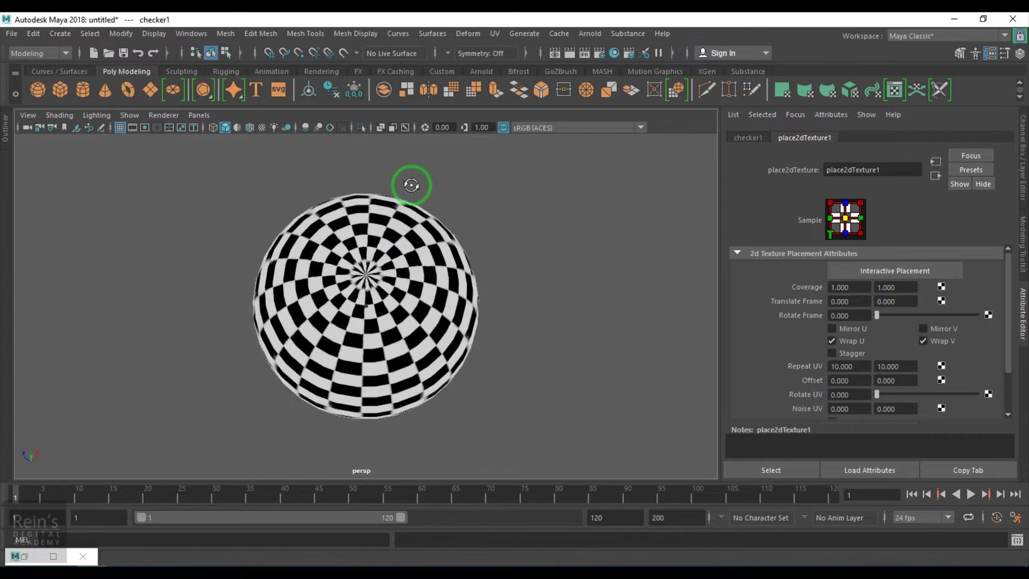
- Select the skydome light, set its format to mirrored_ball and look at the mapping from several sides
{"action": "left_click", "coordinate": [415, 266]}
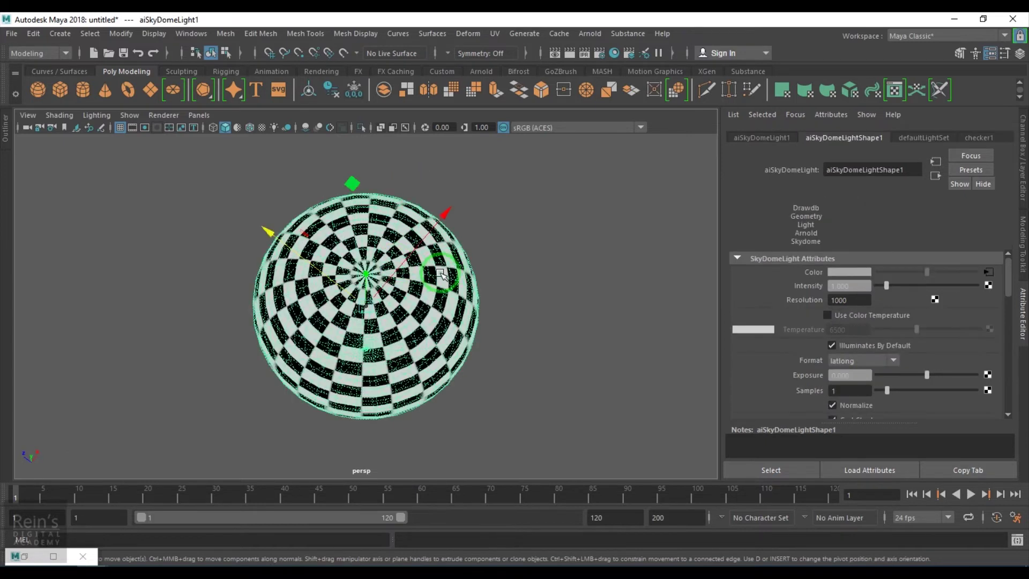
{"action": "left_click", "coordinate": [843, 368]}
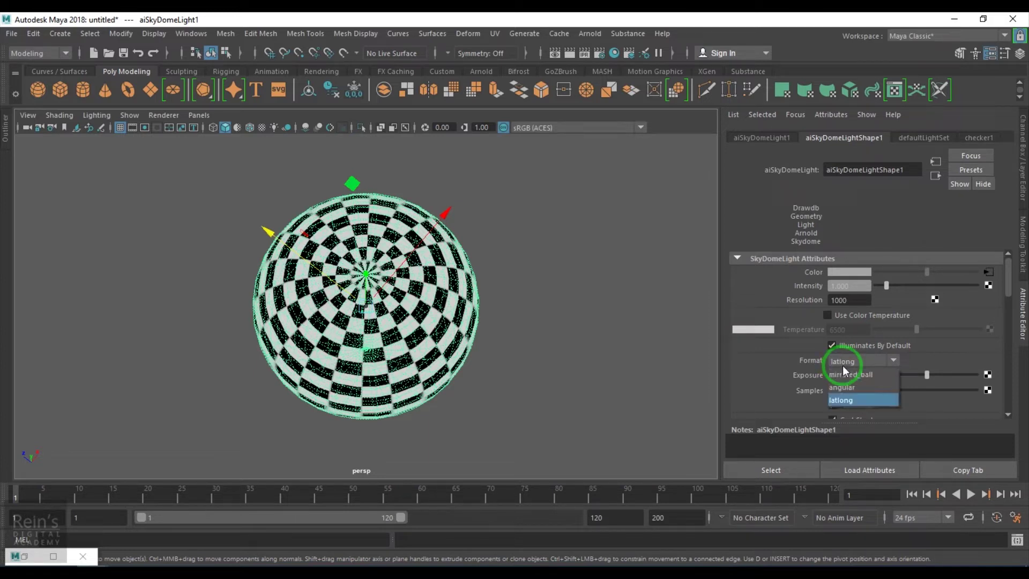
{"action": "left_click", "coordinate": [849, 375]}
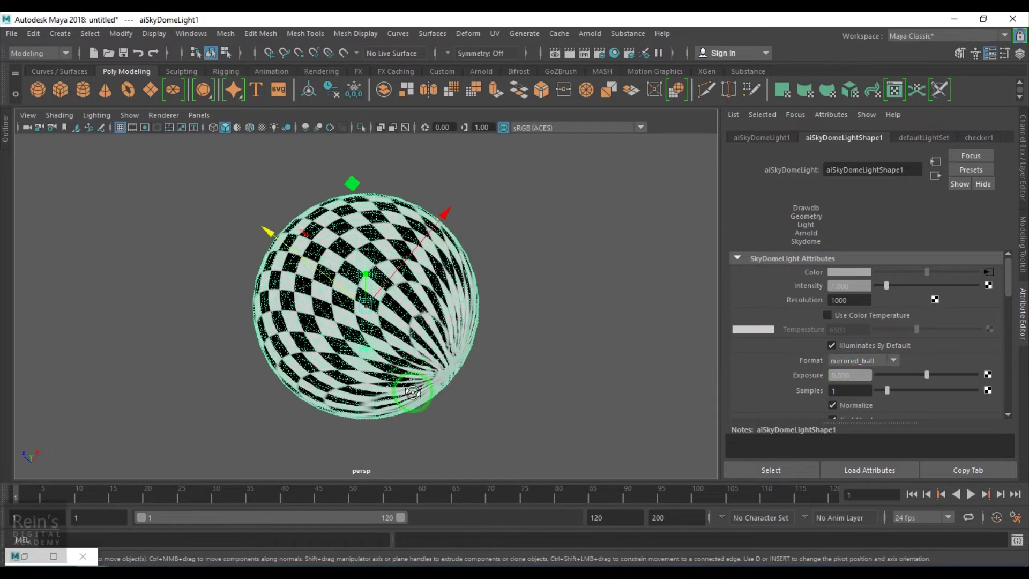
{"action": "left_click_drag", "start_coordinate": [413, 391], "coordinate": [693, 403], "text": "alt"}
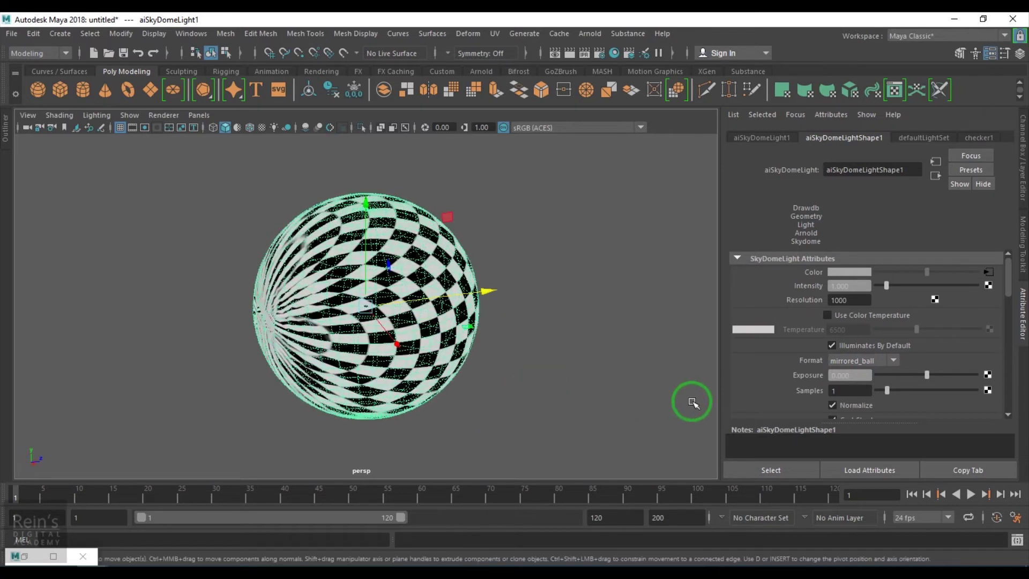
- Try the angular format on the skydome light and check how the checker wraps around it
{"action": "left_click", "coordinate": [833, 363]}
{"action": "left_click", "coordinate": [854, 387]}
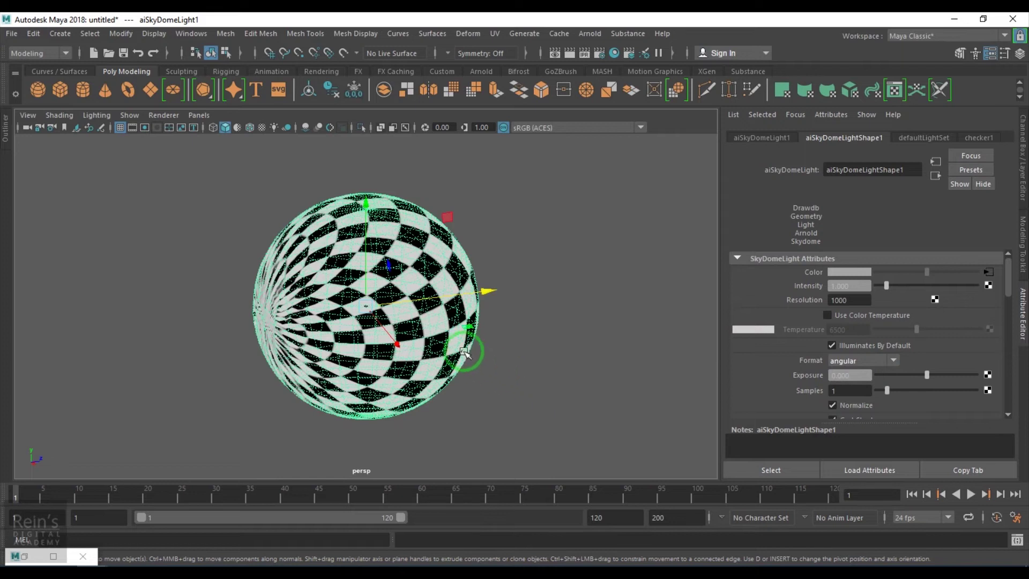
{"action": "left_click_drag", "start_coordinate": [462, 350], "coordinate": [478, 371], "text": "alt"}
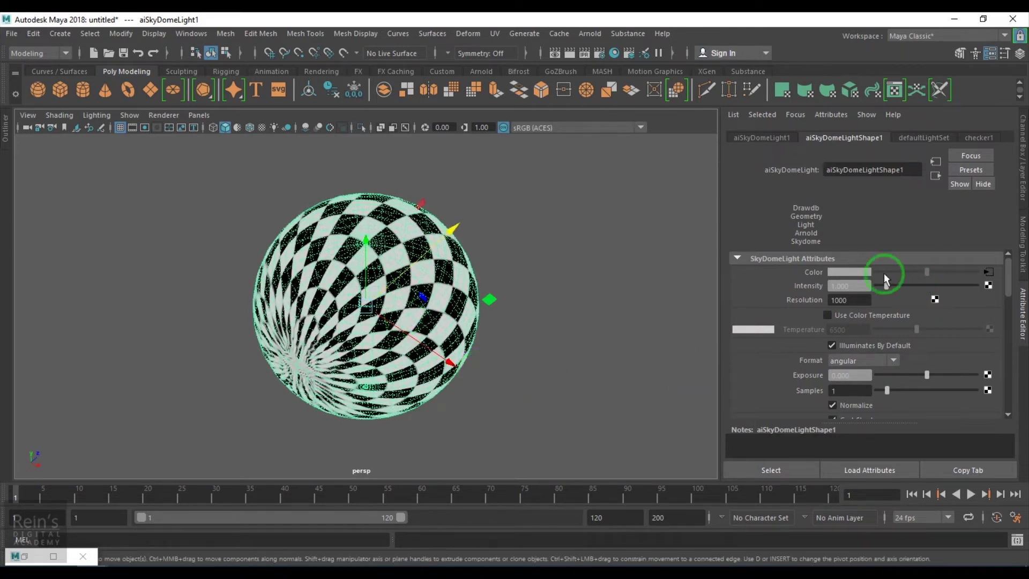
- Disconnect the checker from the skydome colour and map a File texture using container_free_Env.hdr from D:\RDA resources\HDR IMAGES
{"action": "right_click", "coordinate": [810, 275]}
{"action": "left_click", "coordinate": [851, 309]}
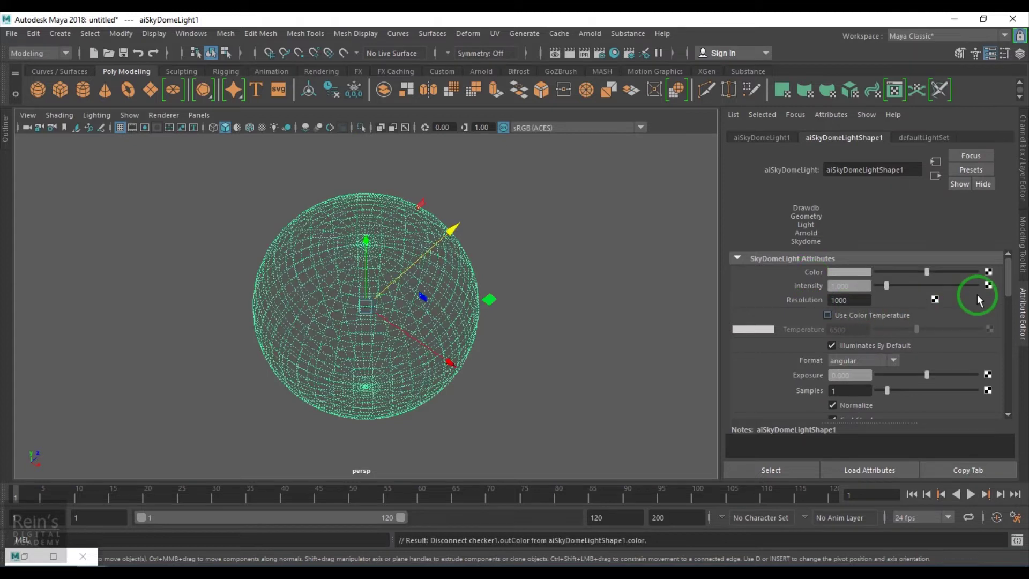
{"action": "left_click", "coordinate": [987, 271]}
{"action": "left_click", "coordinate": [436, 313]}
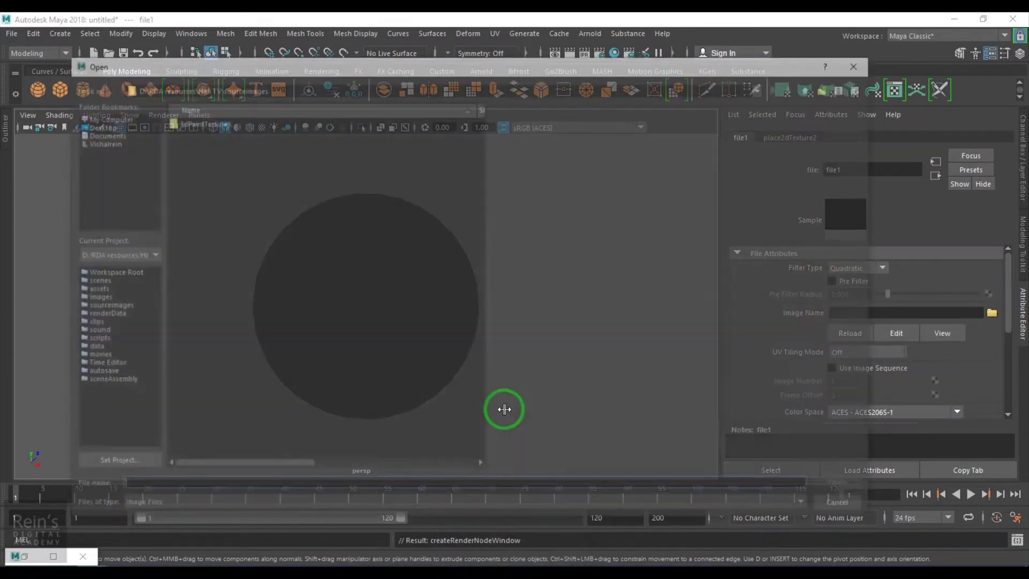
{"action": "type", "text": "D:\\RDA resources\\HDR IMAGES"}
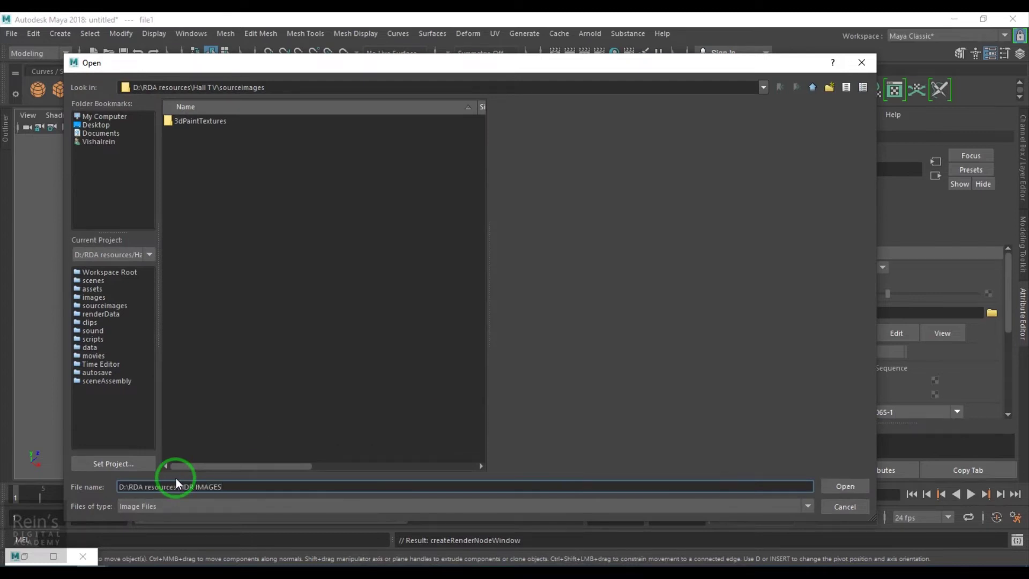
{"action": "key", "text": "Return"}
{"action": "left_click", "coordinate": [230, 122]}
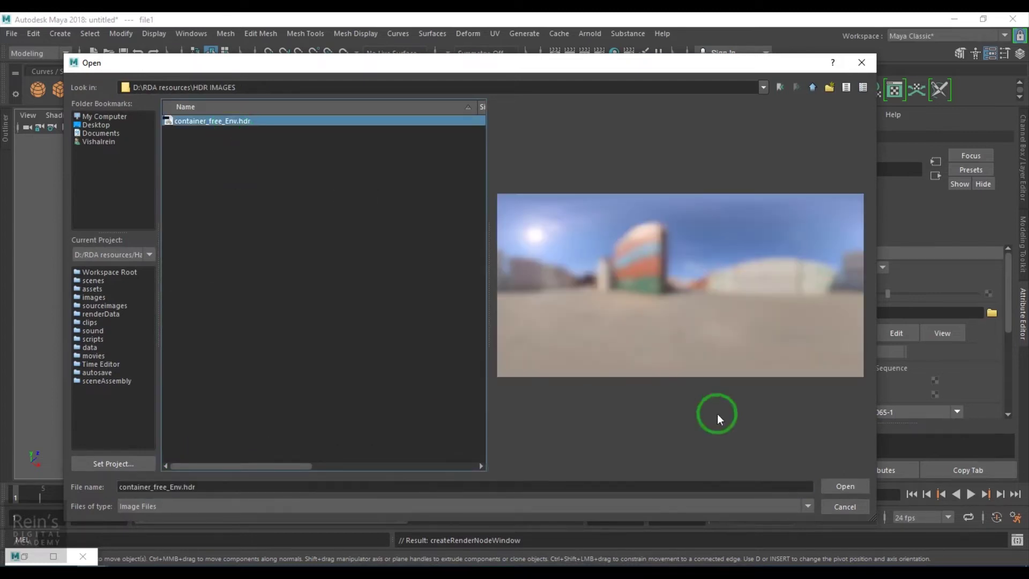
{"action": "left_click", "coordinate": [845, 486]}
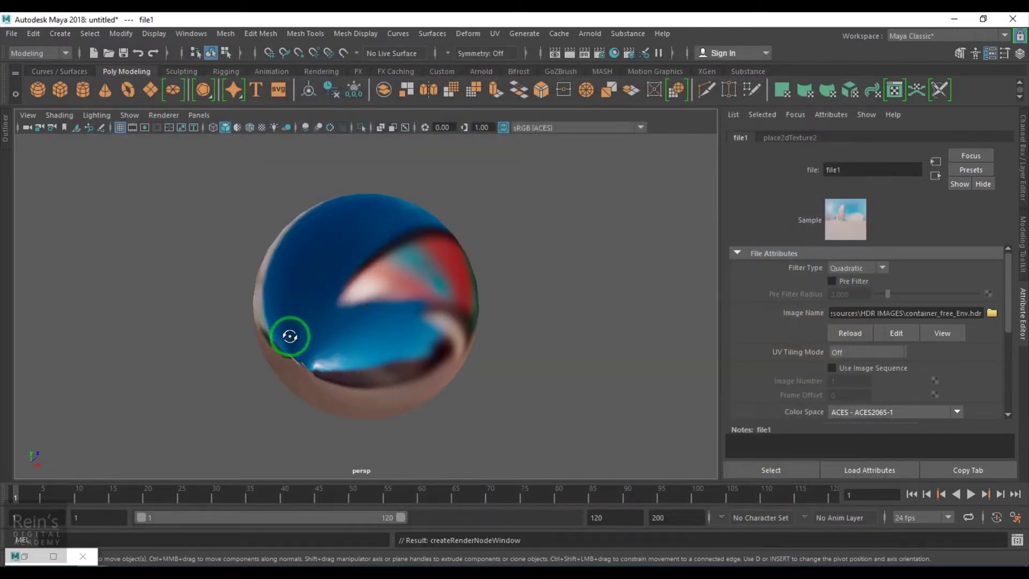
- Inspect the HDR image on the dome, return to the skydome light's attributes and set its format to latlong
{"action": "left_click_drag", "start_coordinate": [289, 336], "coordinate": [466, 397], "text": "alt"}
{"action": "left_click_drag", "start_coordinate": [331, 280], "coordinate": [359, 290], "text": "alt"}
{"action": "left_click", "coordinate": [934, 176]}
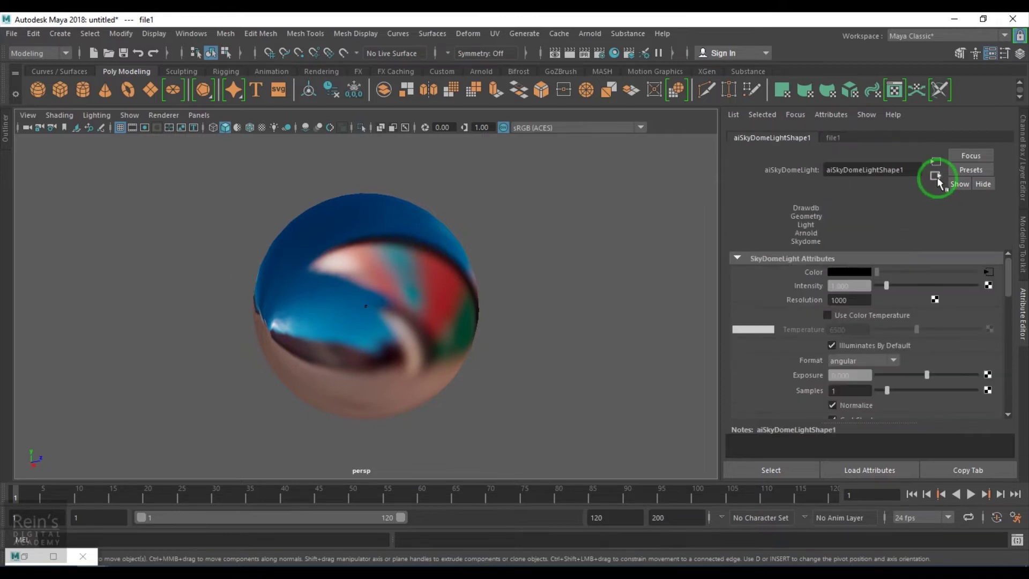
{"action": "left_click", "coordinate": [867, 361]}
{"action": "left_click", "coordinate": [846, 400]}
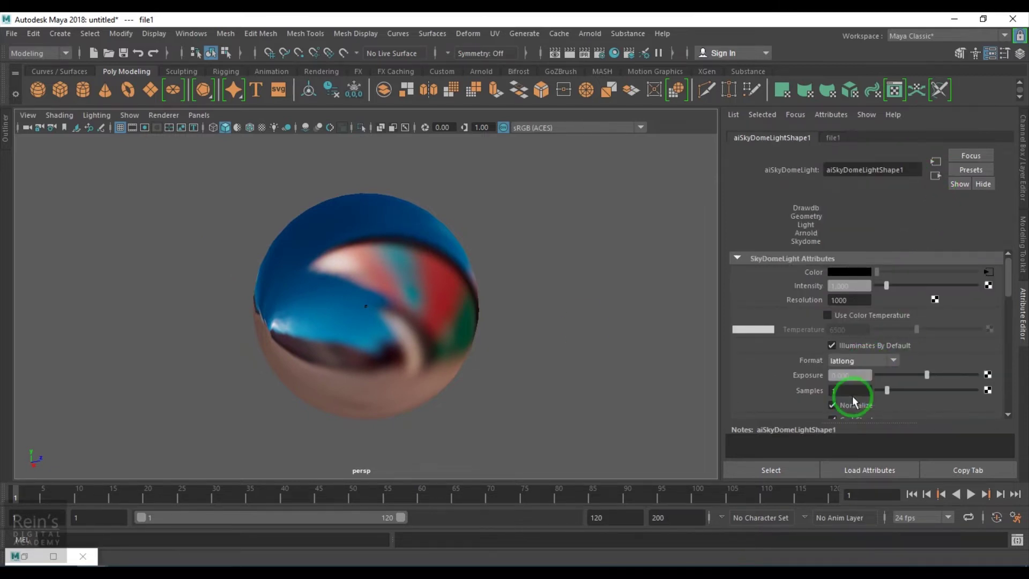
- Examine the HDR environment surrounding the spheres from inside the dome at different angles
{"action": "left_click_drag", "start_coordinate": [395, 332], "coordinate": [466, 295], "text": "alt"}
{"action": "scroll", "coordinate": [403, 275], "scroll_direction": "up", "scroll_amount": 5}
{"action": "scroll", "coordinate": [403, 275], "scroll_direction": "down", "scroll_amount": 8}
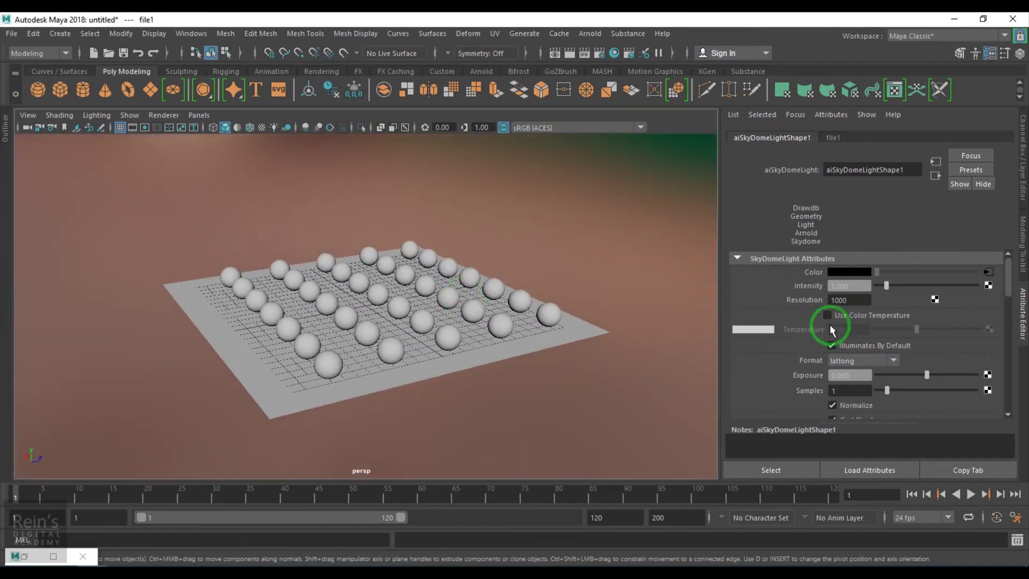
{"action": "left_click_drag", "start_coordinate": [368, 298], "coordinate": [413, 287], "text": "alt"}
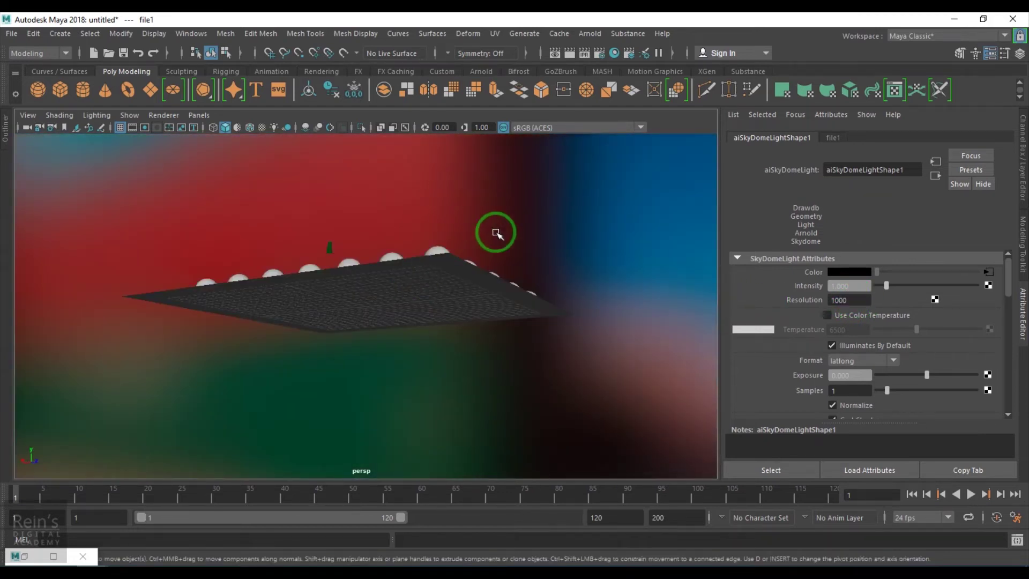
{"action": "left_click_drag", "start_coordinate": [464, 299], "coordinate": [353, 336], "text": "alt"}
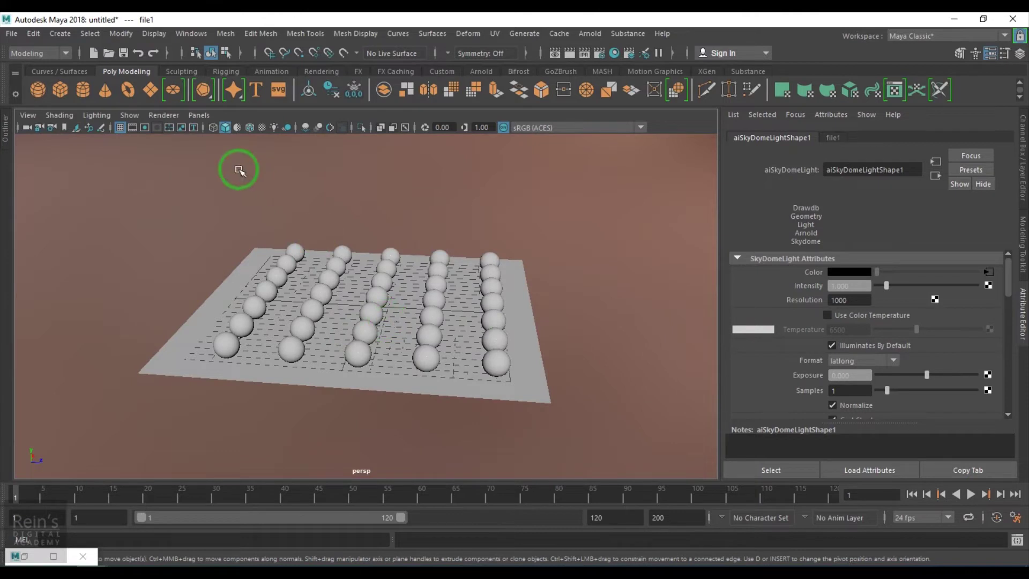
- Switch the viewport back to the persp1 render camera
{"action": "left_click", "coordinate": [199, 115]}
{"action": "mouse_move", "coordinate": [258, 128]}
{"action": "left_click", "coordinate": [352, 141]}
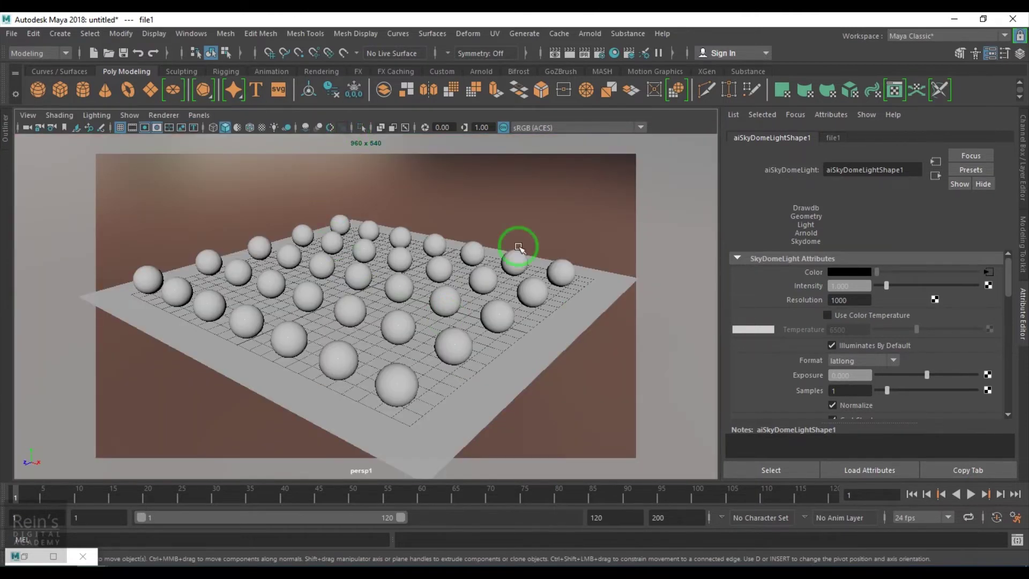
- Bring the Arnold RenderView window with the previous render back into view
{"action": "left_click", "coordinate": [589, 33]}
{"action": "left_click", "coordinate": [604, 70]}
{"action": "left_click", "coordinate": [690, 366]}
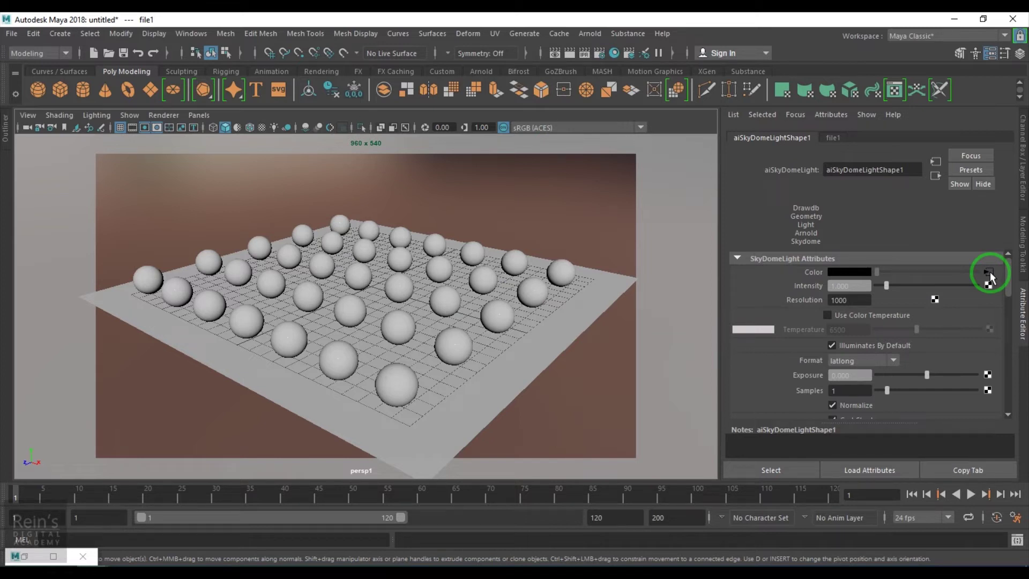
{"action": "left_click", "coordinate": [20, 555]}
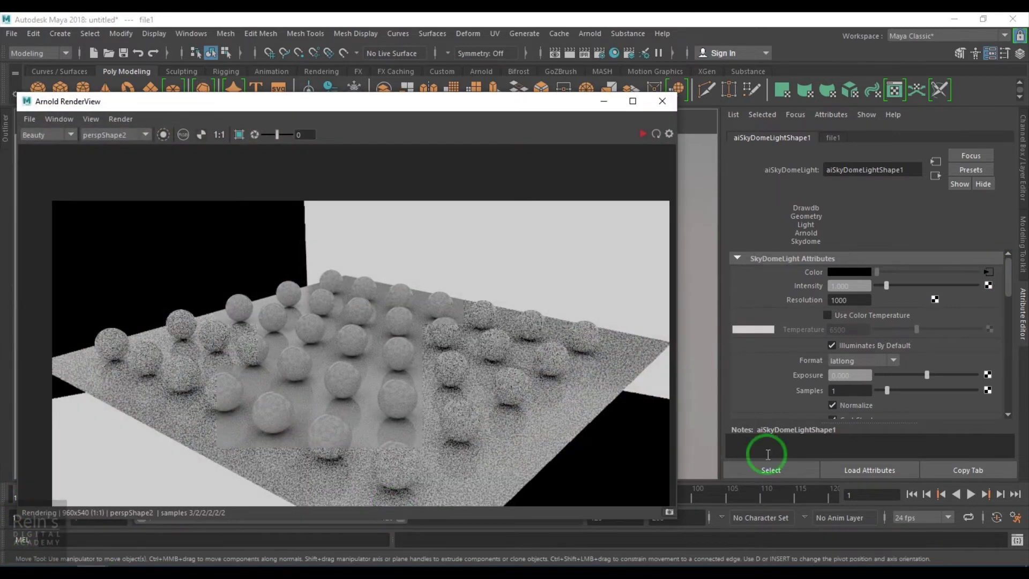
- Set the colour space of the skydome's HDR file texture to Utility - Raw and render the scene
{"action": "left_click", "coordinate": [987, 271]}
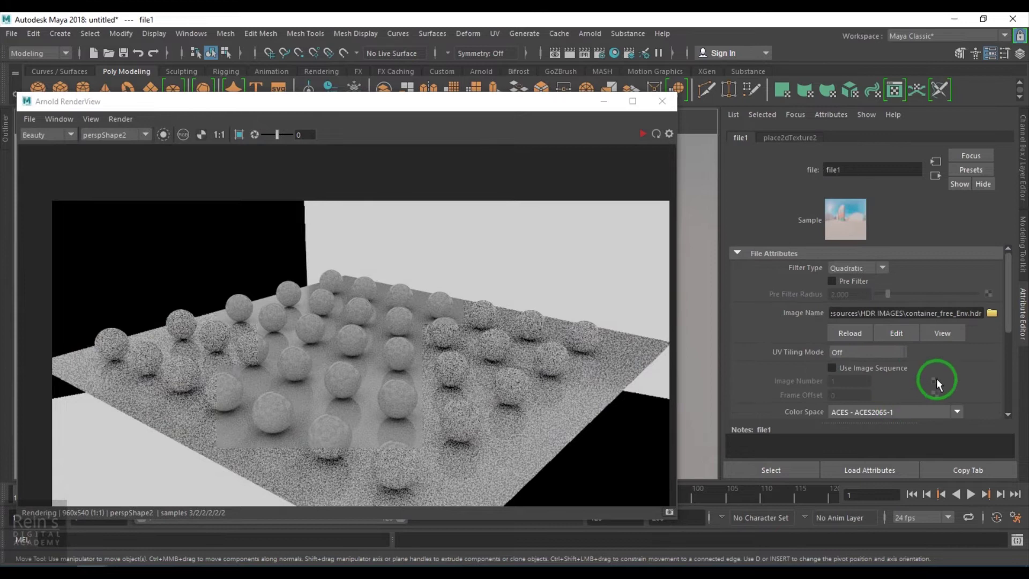
{"action": "scroll", "coordinate": [937, 379], "scroll_direction": "down", "scroll_amount": 2}
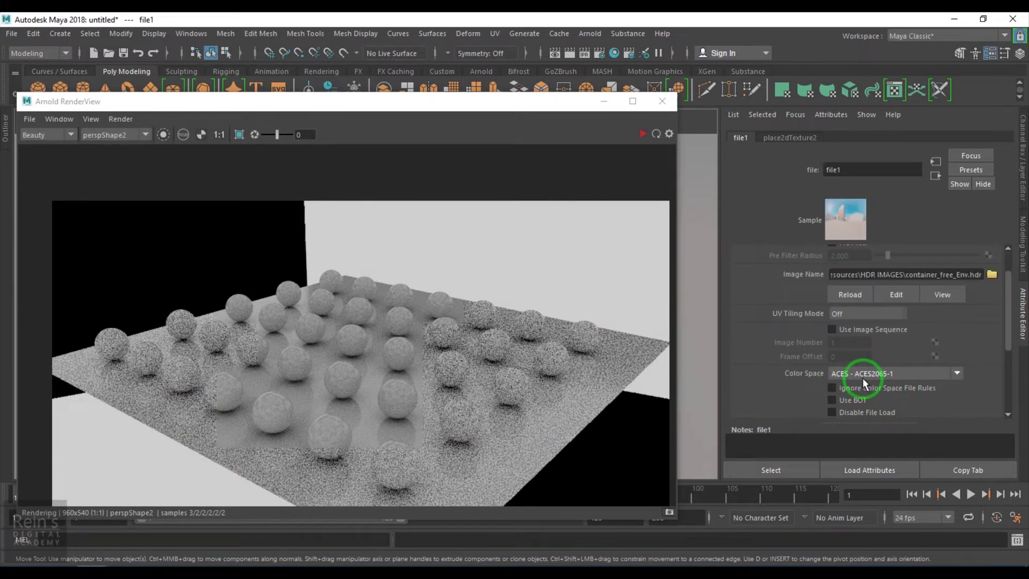
{"action": "left_click", "coordinate": [880, 377]}
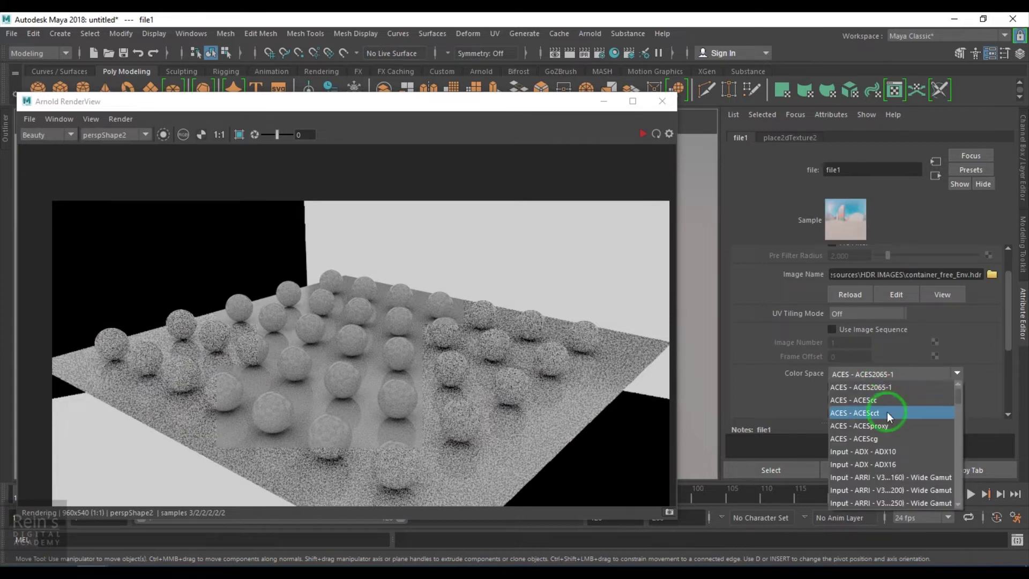
{"action": "scroll", "coordinate": [924, 432], "scroll_direction": "down", "scroll_amount": 8}
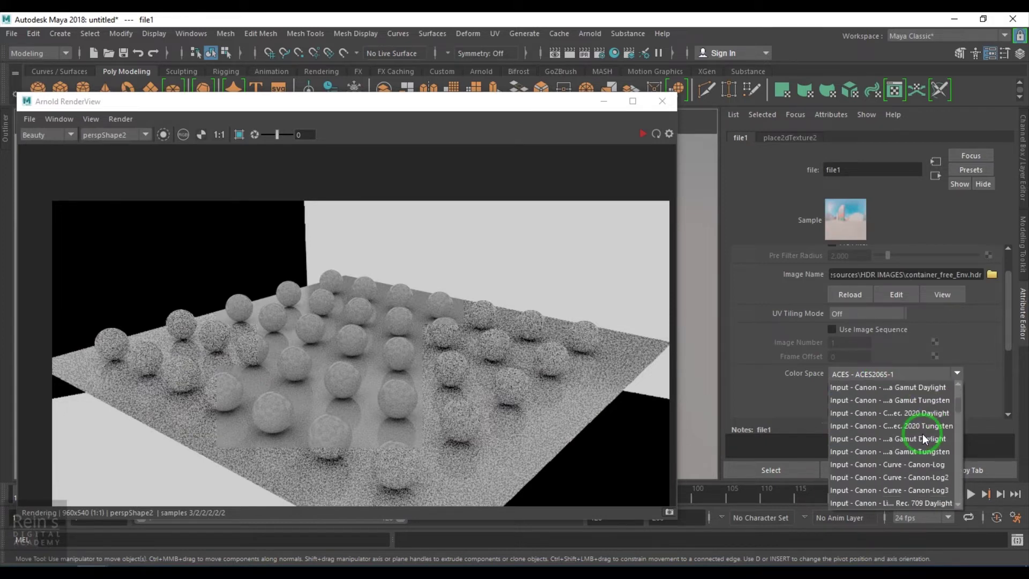
{"action": "scroll", "coordinate": [922, 438], "scroll_direction": "down", "scroll_amount": 10}
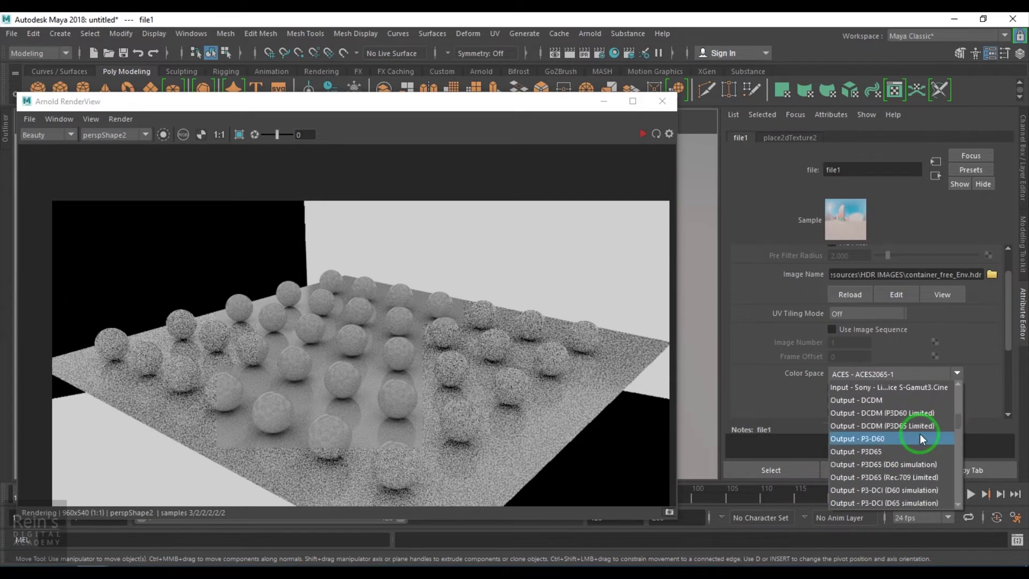
{"action": "scroll", "coordinate": [921, 438], "scroll_direction": "down", "scroll_amount": 3}
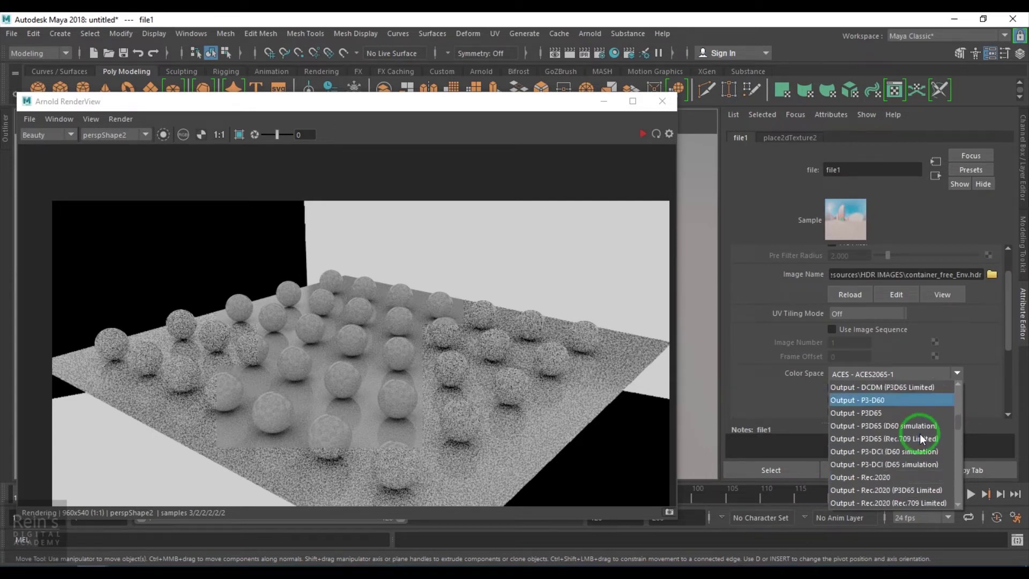
{"action": "scroll", "coordinate": [920, 438], "scroll_direction": "down", "scroll_amount": 6}
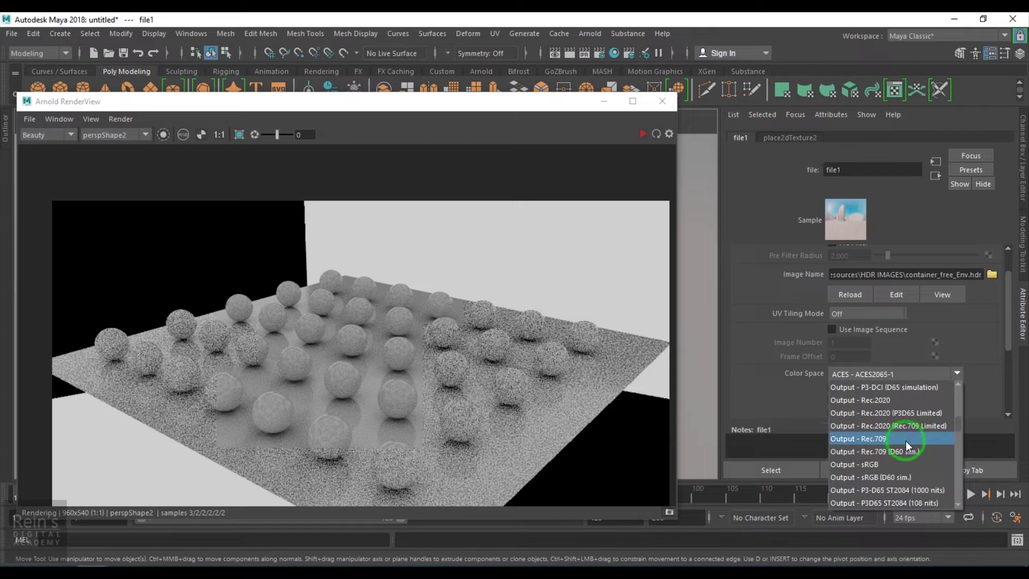
{"action": "scroll", "coordinate": [895, 454], "scroll_direction": "down", "scroll_amount": 2}
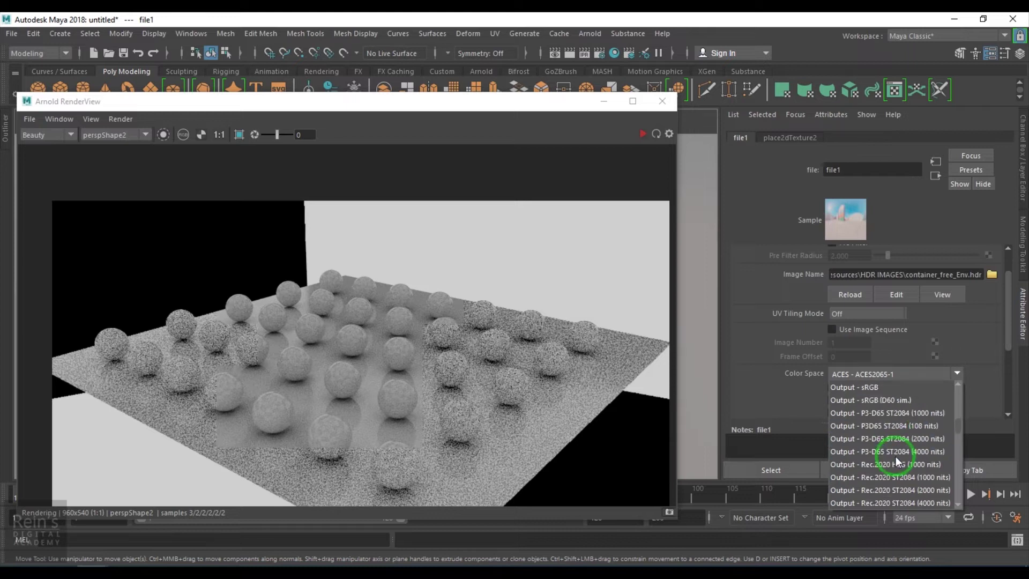
{"action": "scroll", "coordinate": [896, 458], "scroll_direction": "down", "scroll_amount": 8}
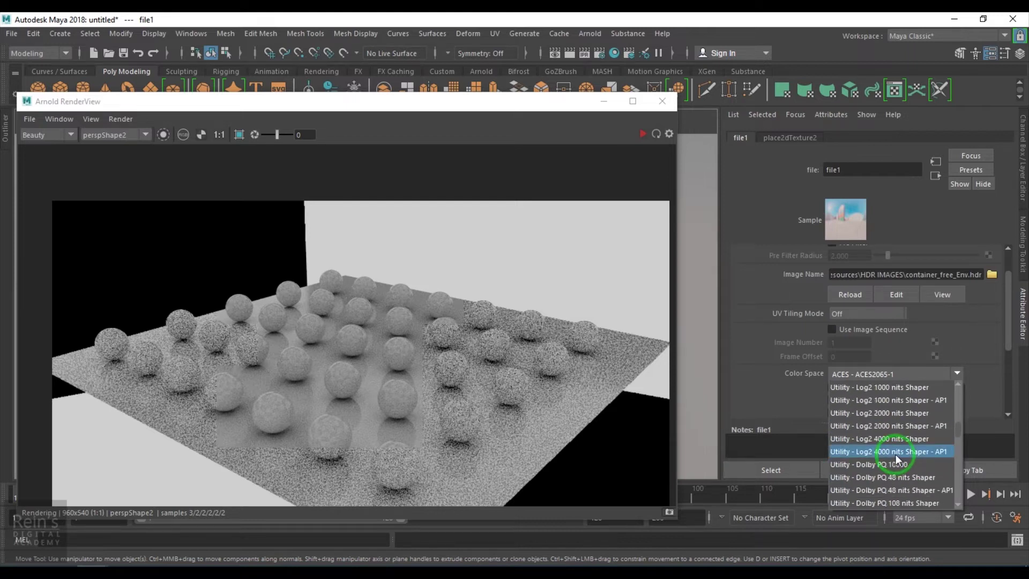
{"action": "scroll", "coordinate": [895, 454], "scroll_direction": "down", "scroll_amount": 4}
{"action": "scroll", "coordinate": [895, 453], "scroll_direction": "down", "scroll_amount": 1}
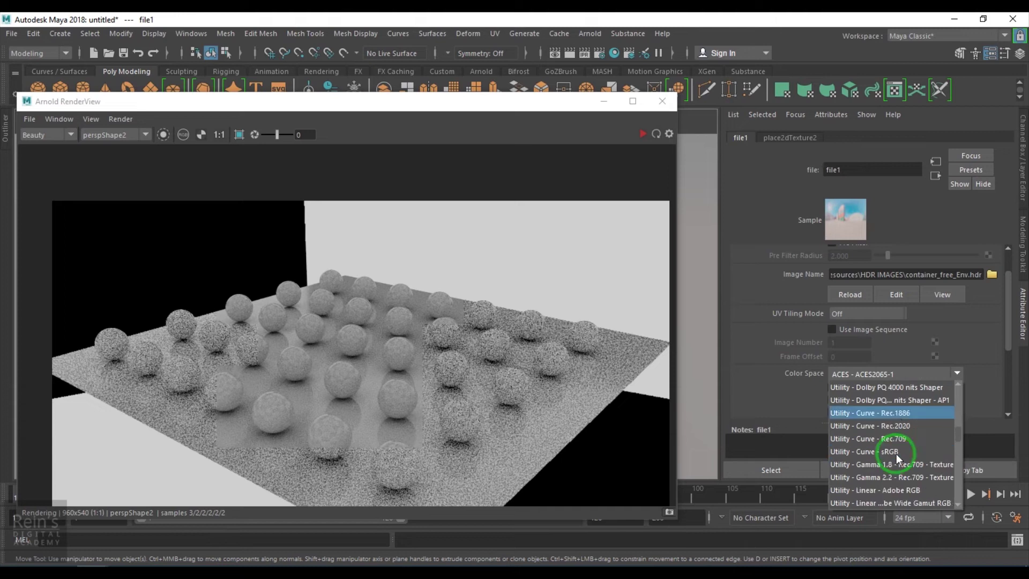
{"action": "scroll", "coordinate": [896, 453], "scroll_direction": "down", "scroll_amount": 4}
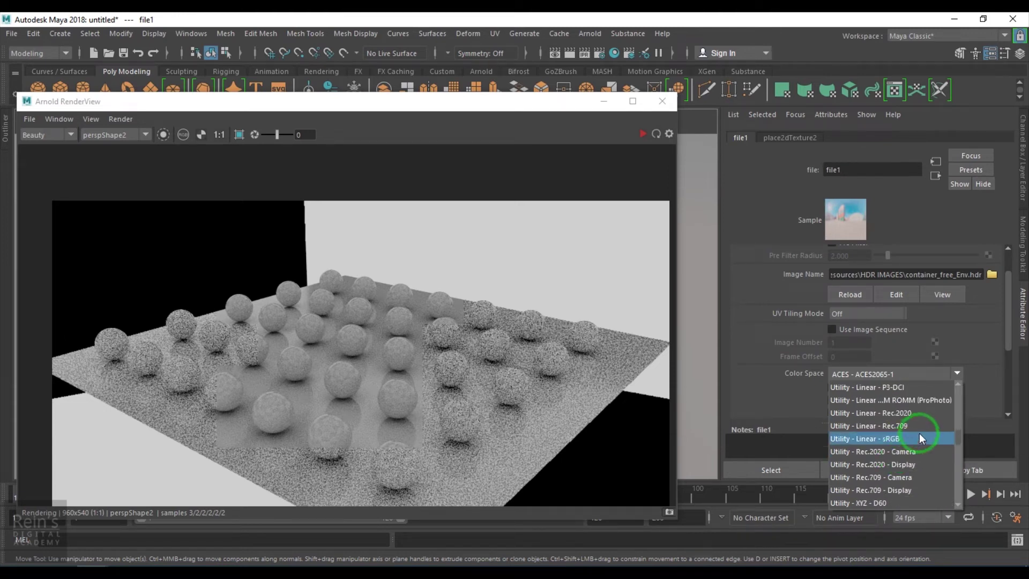
{"action": "scroll", "coordinate": [915, 439], "scroll_direction": "down", "scroll_amount": 1}
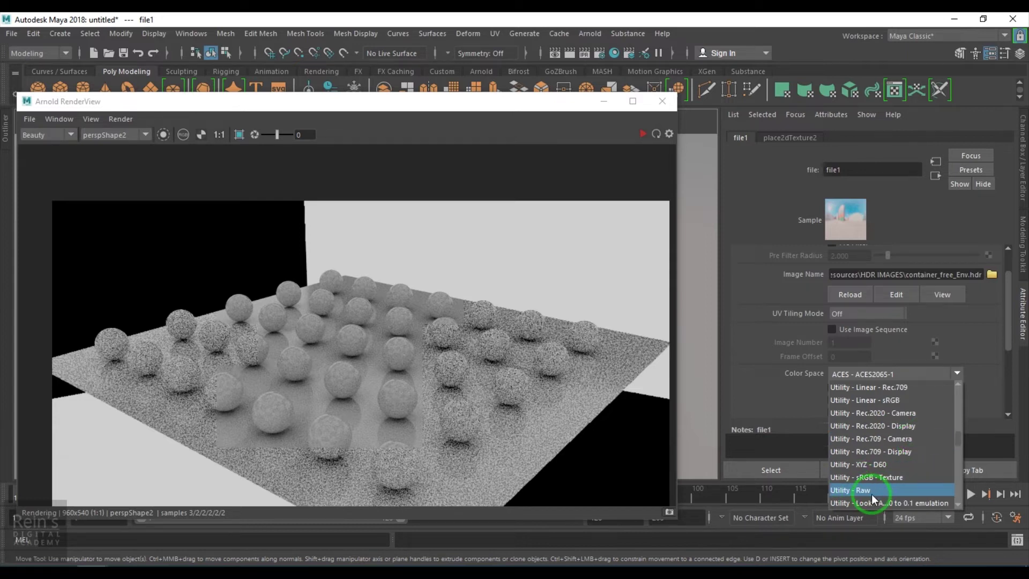
{"action": "left_click", "coordinate": [871, 493]}
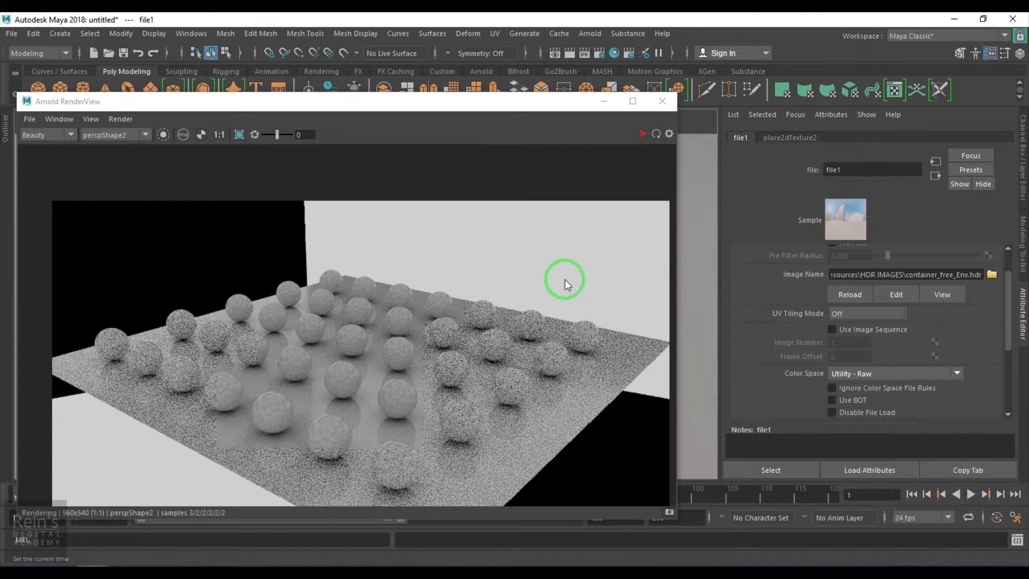
{"action": "left_click", "coordinate": [642, 133]}
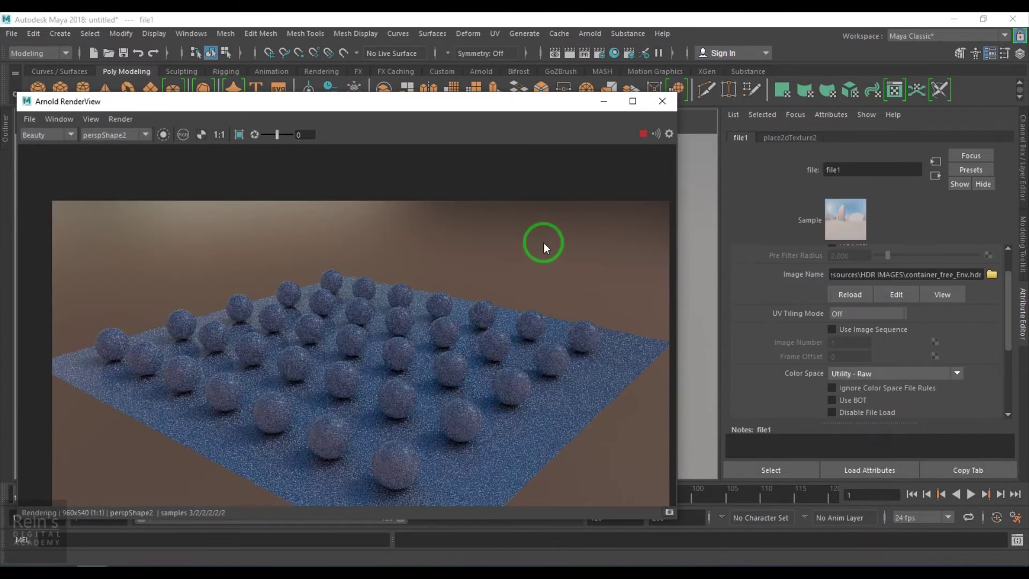
- Reselect the skydome light and set the colour space of its HDR file texture to ACES - ACES2065-1
{"action": "left_click_drag", "start_coordinate": [574, 108], "coordinate": [537, 319]}
{"action": "left_click", "coordinate": [546, 204]}
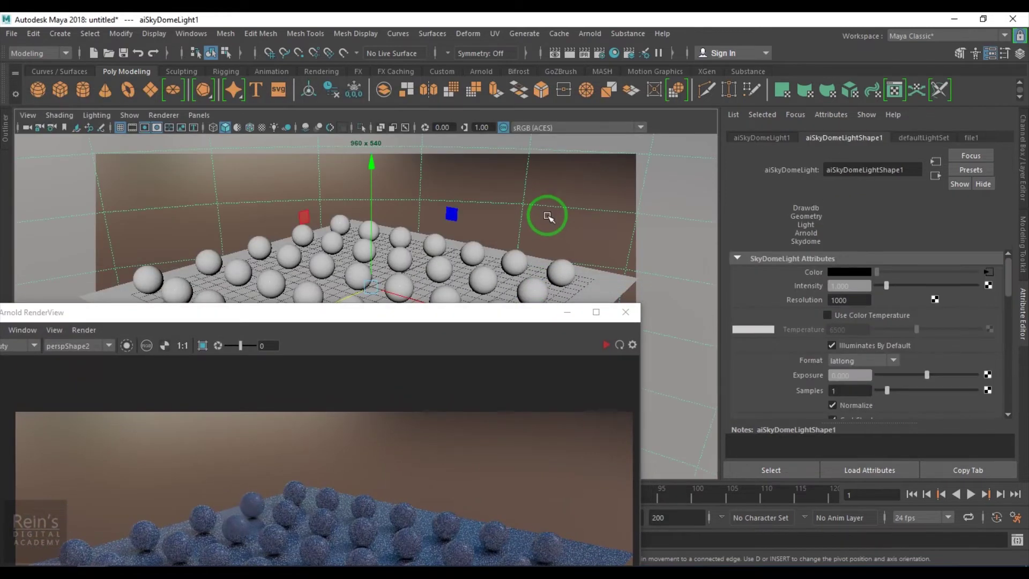
{"action": "left_click", "coordinate": [991, 269]}
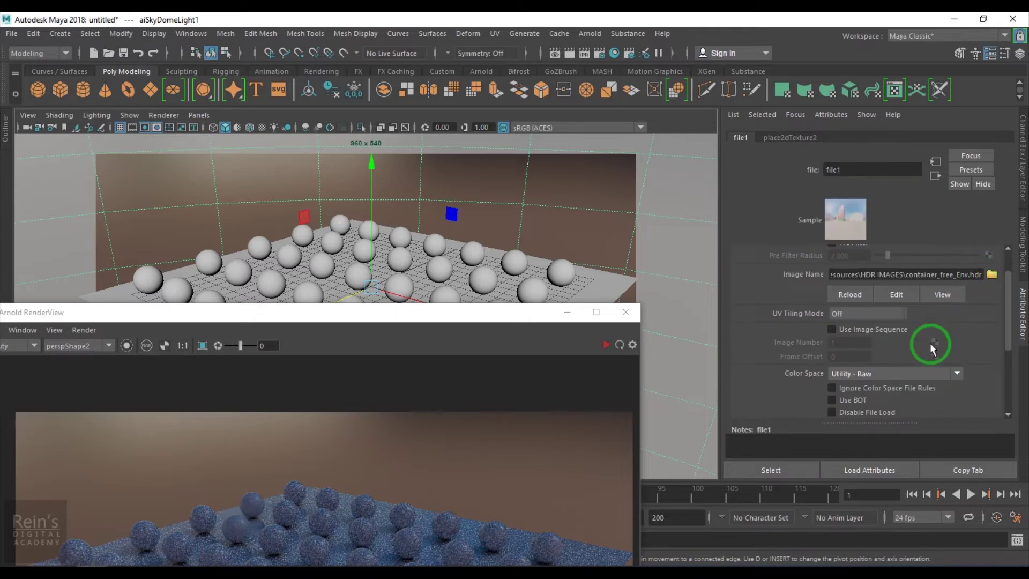
{"action": "left_click", "coordinate": [920, 375]}
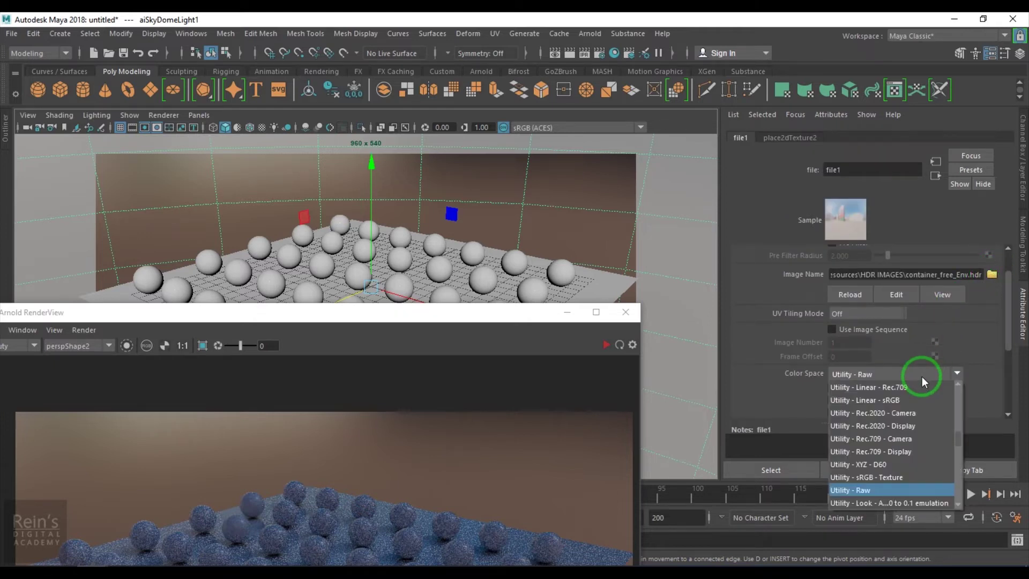
{"action": "left_click", "coordinate": [921, 376]}
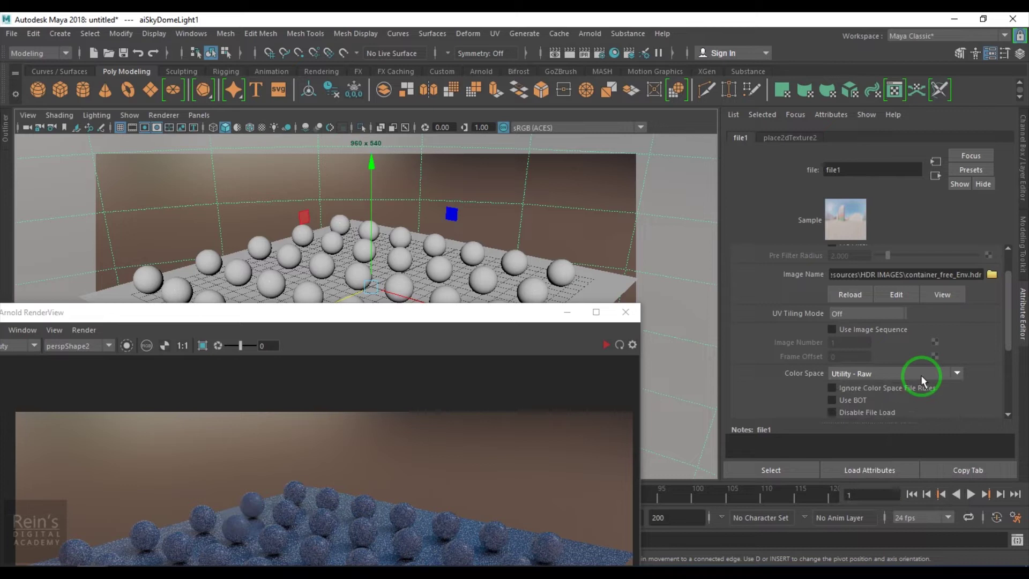
{"action": "left_click", "coordinate": [937, 373]}
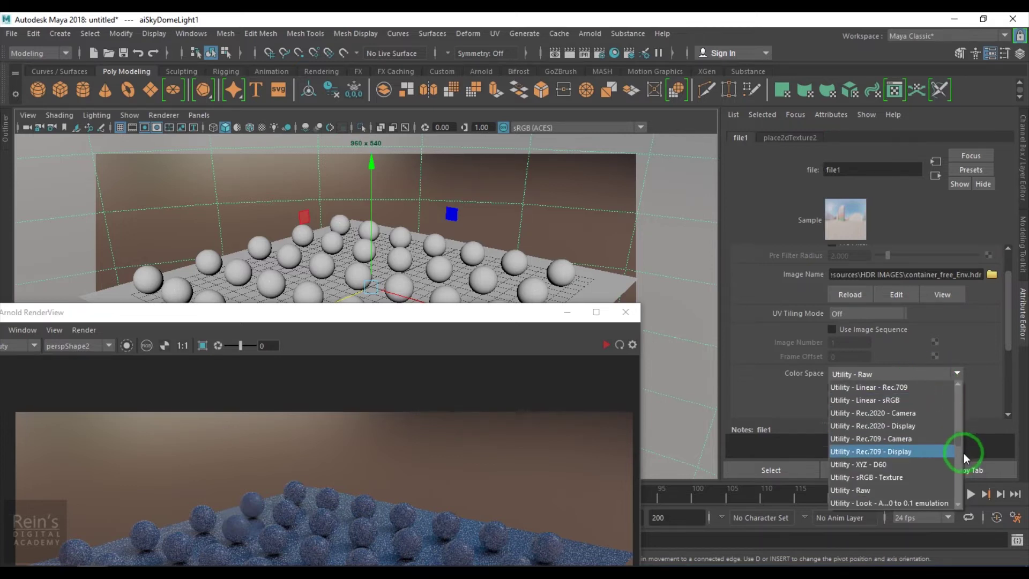
{"action": "left_click_drag", "start_coordinate": [958, 447], "coordinate": [953, 384]}
{"action": "left_click", "coordinate": [917, 387]}
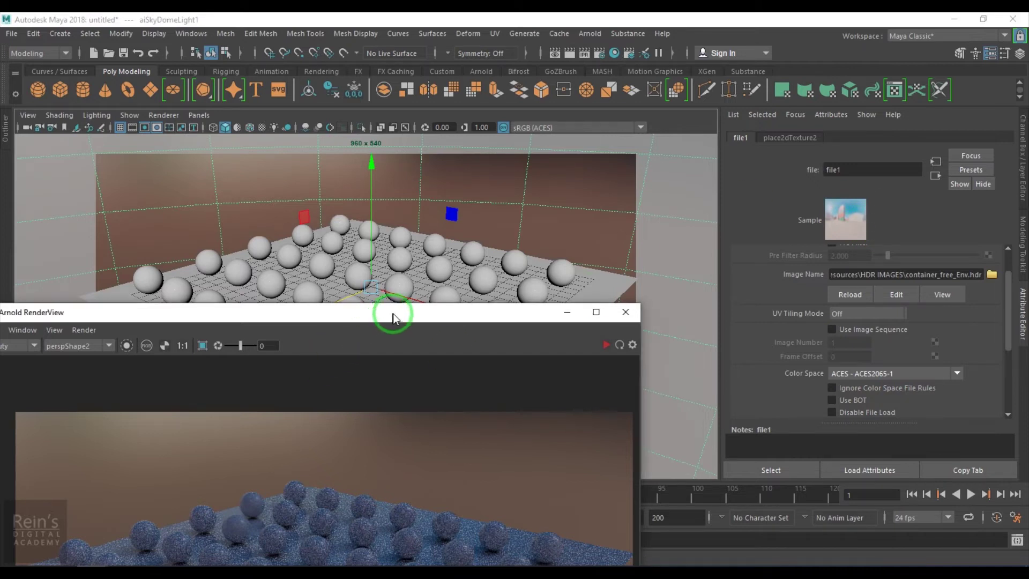
- Store a snapshot of the Utility - Raw render and render the scene again with the ACES2065-1 colour space
{"action": "left_click_drag", "start_coordinate": [390, 313], "coordinate": [535, 55]}
{"action": "left_click", "coordinate": [778, 465]}
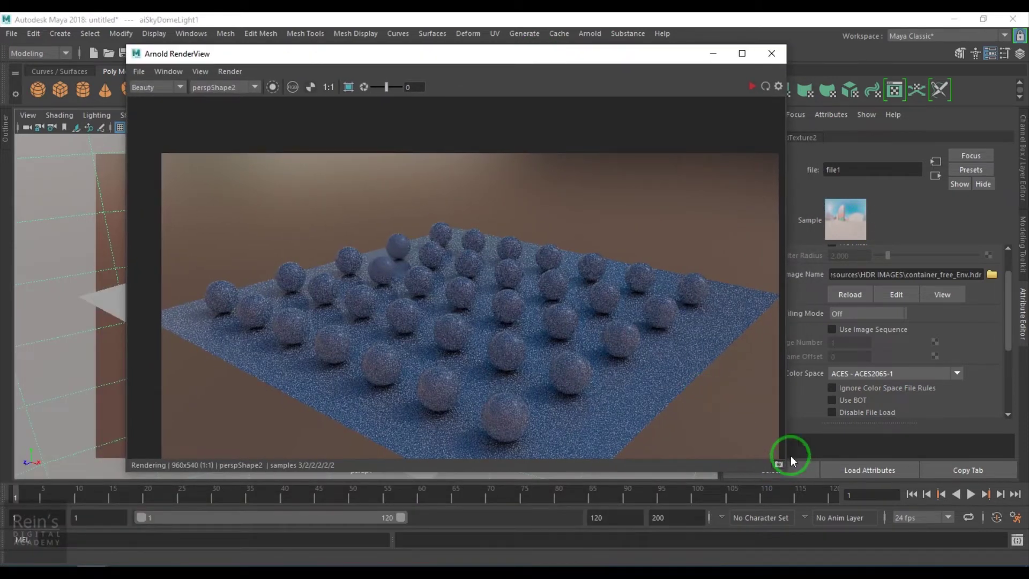
{"action": "left_click_drag", "start_coordinate": [635, 60], "coordinate": [559, 86]}
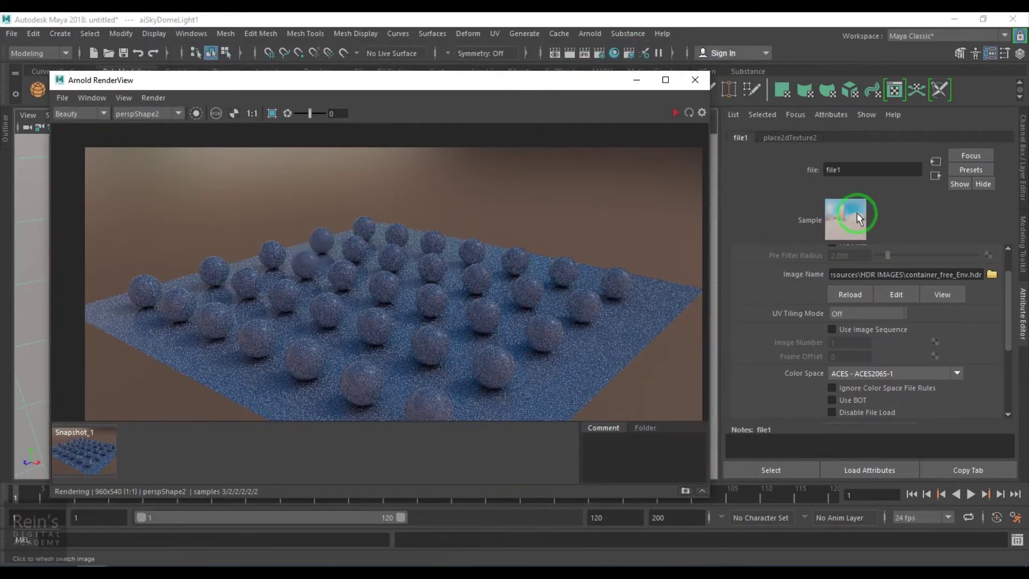
{"action": "left_click", "coordinate": [677, 109]}
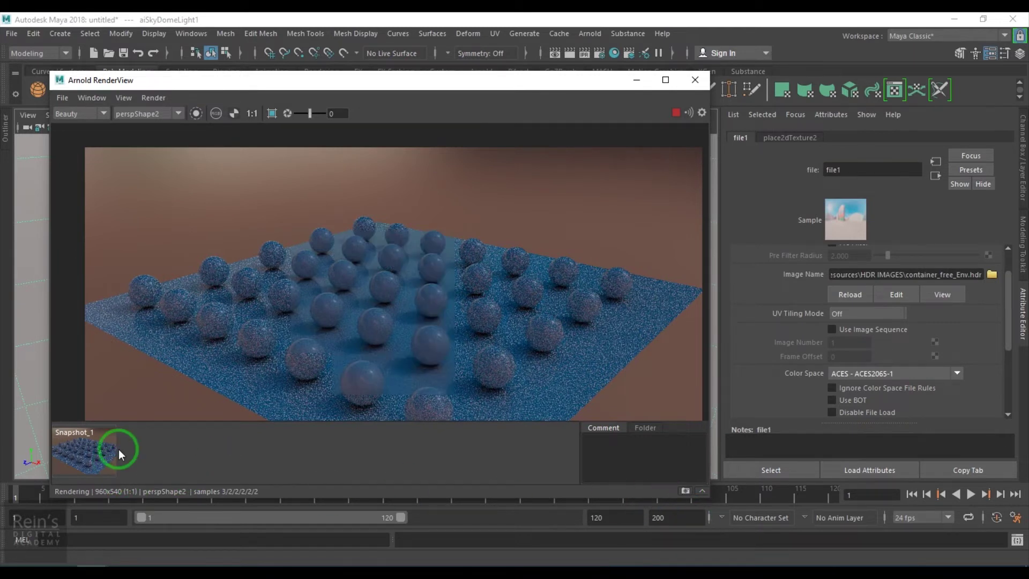
- Store a second snapshot of the render and switch between the two snapshots to compare their colours
{"action": "left_click", "coordinate": [97, 454]}
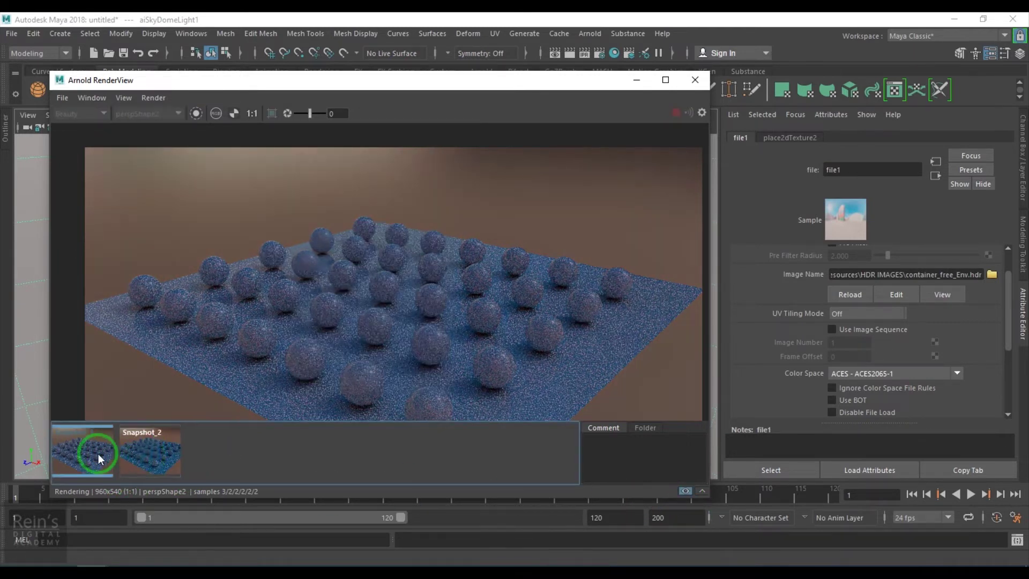
{"action": "left_click", "coordinate": [141, 455]}
{"action": "left_click", "coordinate": [79, 456]}
{"action": "left_click", "coordinate": [135, 457]}
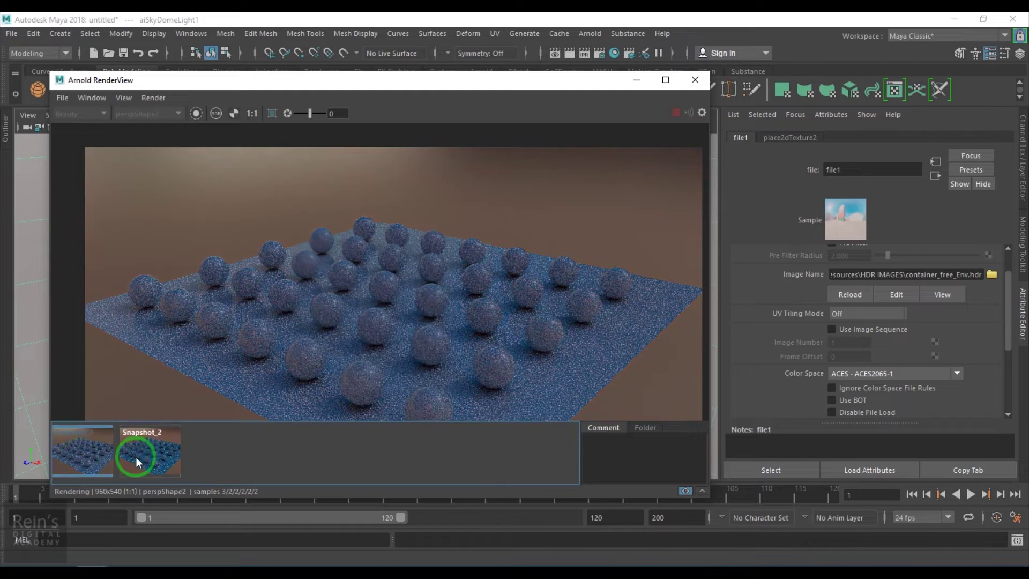
{"action": "left_click", "coordinate": [136, 456]}
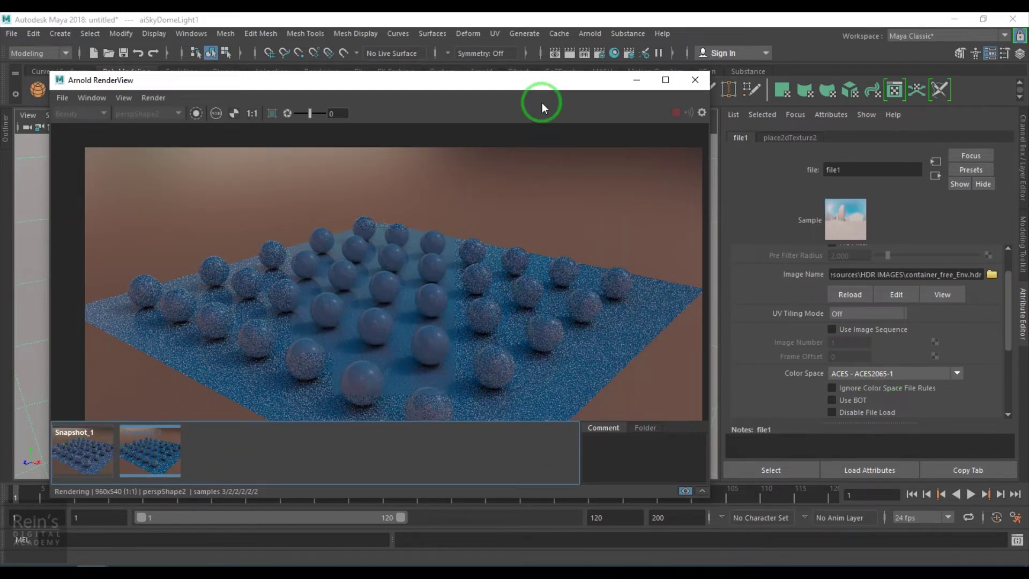
- Select the front sphere and set its aiStandardSurface1 material's metalness to 1 and specular roughness to 0.006
{"action": "left_click_drag", "start_coordinate": [560, 80], "coordinate": [605, 435]}
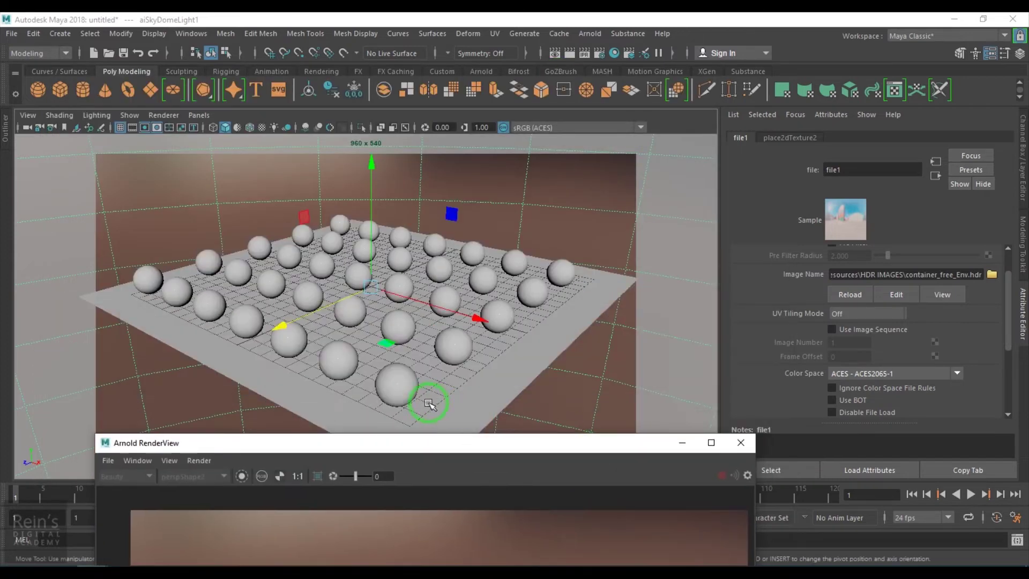
{"action": "left_click", "coordinate": [391, 386]}
{"action": "left_click_drag", "start_coordinate": [490, 458], "coordinate": [495, 76]}
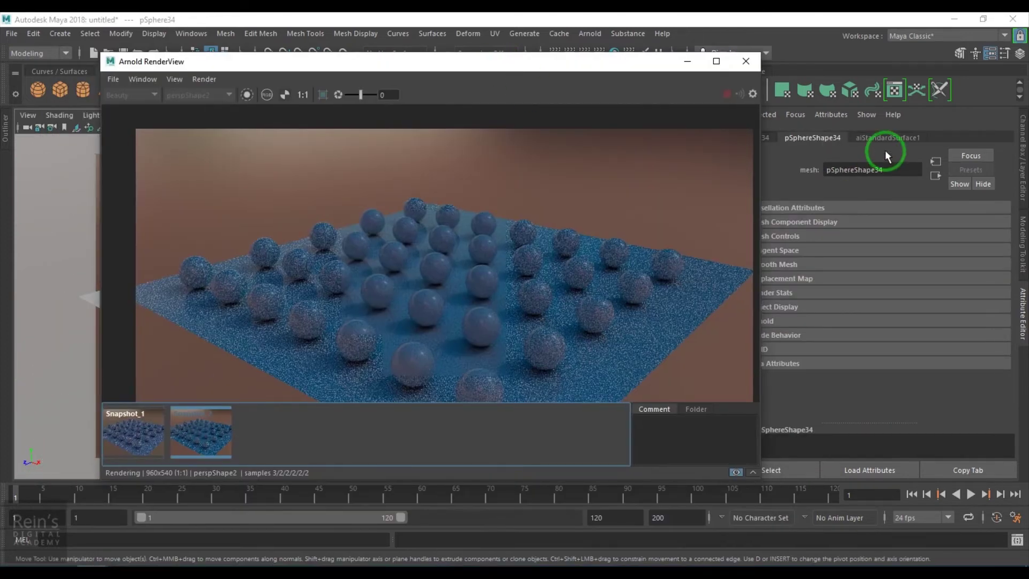
{"action": "left_click", "coordinate": [887, 138]}
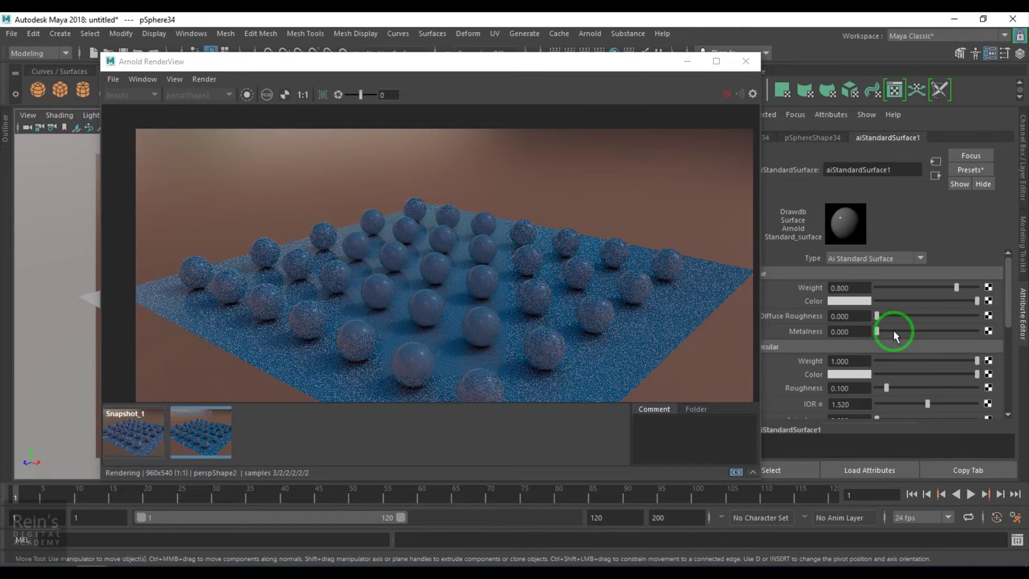
{"action": "left_click_drag", "start_coordinate": [892, 330], "coordinate": [999, 331]}
{"action": "left_click_drag", "start_coordinate": [886, 388], "coordinate": [876, 390]}
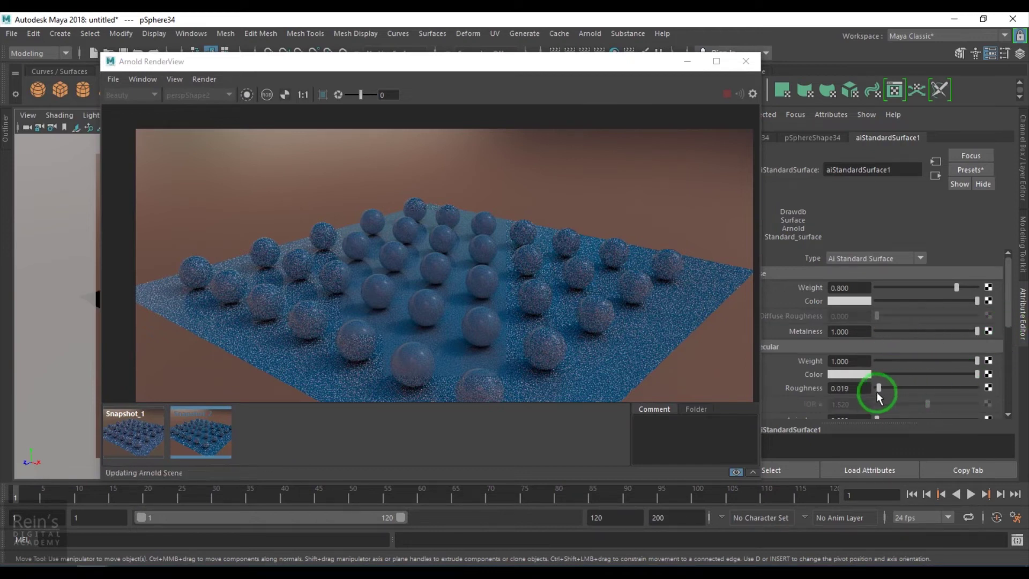
- Refresh the render, zoom in on the metallic spheres, and enable the crop region in the render view
{"action": "left_click", "coordinate": [727, 94]}
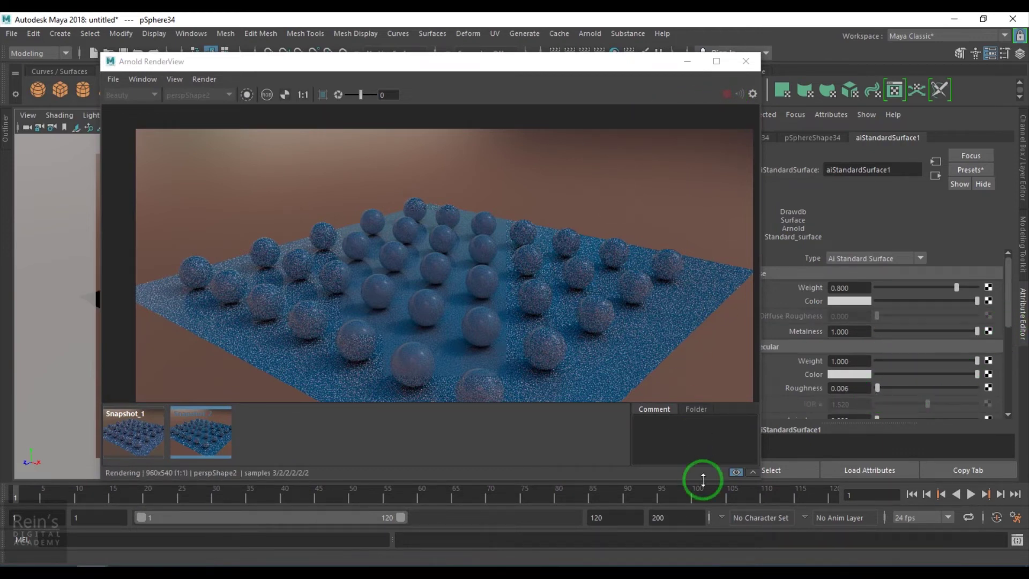
{"action": "scroll", "coordinate": [647, 271], "scroll_direction": "up", "scroll_amount": 3}
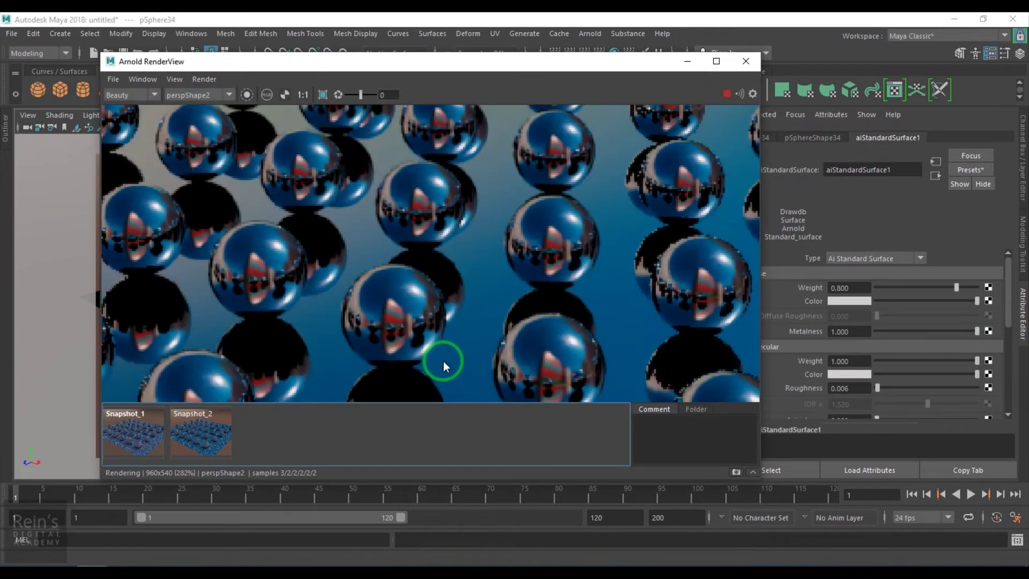
{"action": "left_click", "coordinate": [323, 95]}
{"action": "left_click_drag", "start_coordinate": [317, 258], "coordinate": [468, 384]}
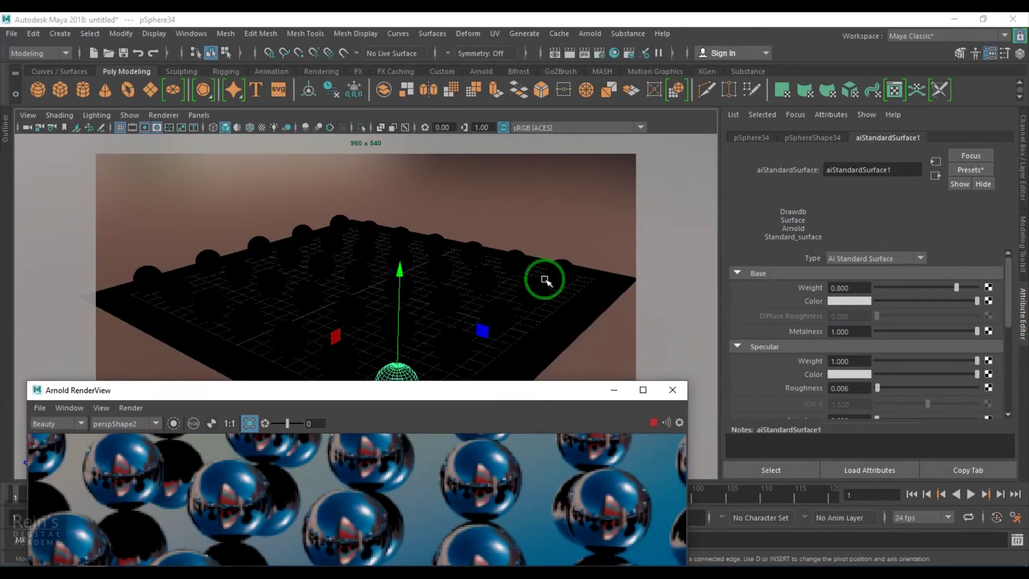
- Select the skydome light and set its HDR file texture's color space to Utility - Raw
{"action": "left_click", "coordinate": [546, 280]}
{"action": "left_click_drag", "start_coordinate": [529, 390], "coordinate": [535, 87]}
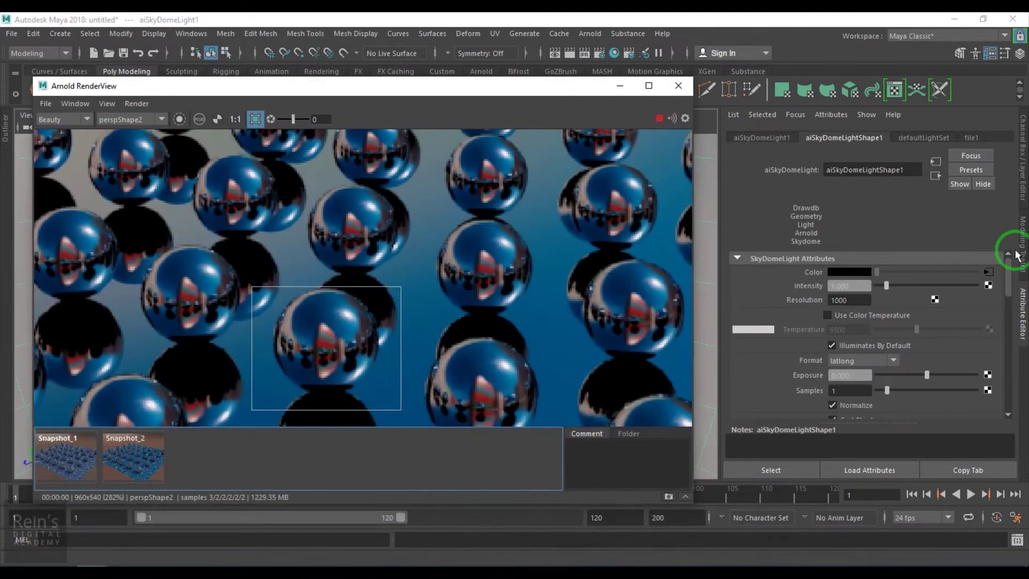
{"action": "left_click", "coordinate": [988, 272]}
{"action": "left_click", "coordinate": [895, 373]}
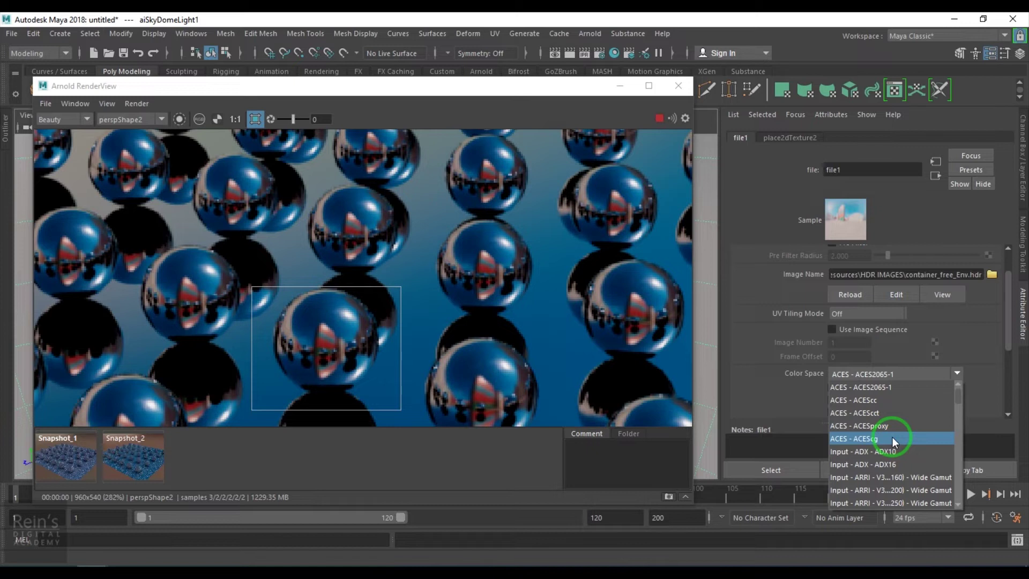
{"action": "scroll", "coordinate": [892, 436], "scroll_direction": "down", "scroll_amount": 15}
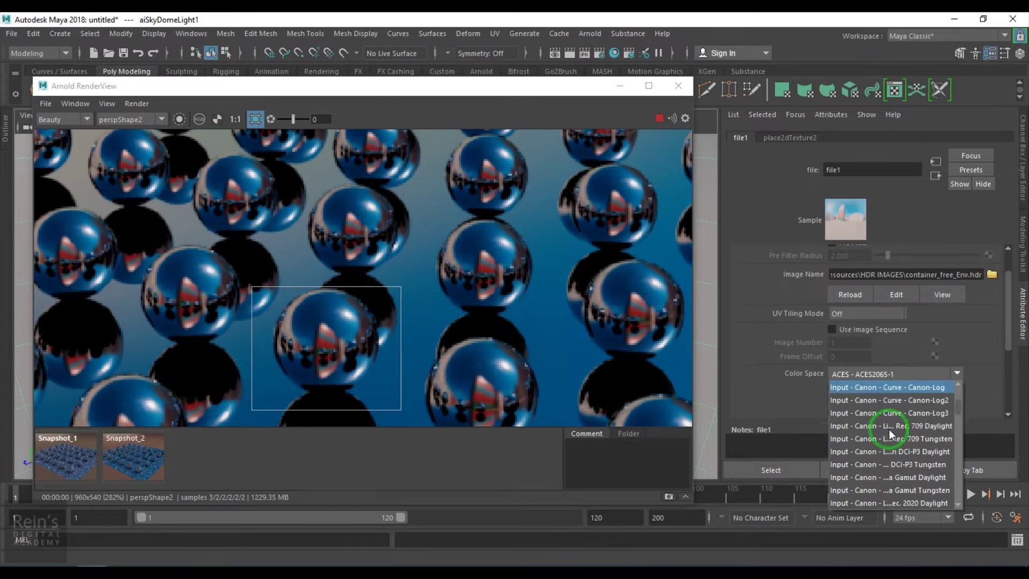
{"action": "scroll", "coordinate": [891, 432], "scroll_direction": "down", "scroll_amount": 15}
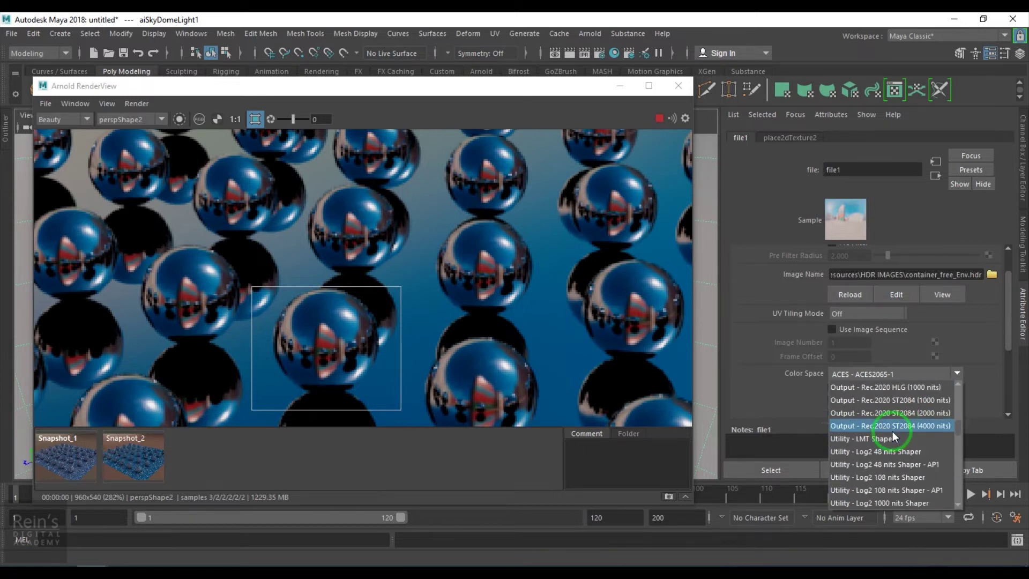
{"action": "scroll", "coordinate": [895, 439], "scroll_direction": "down", "scroll_amount": 10}
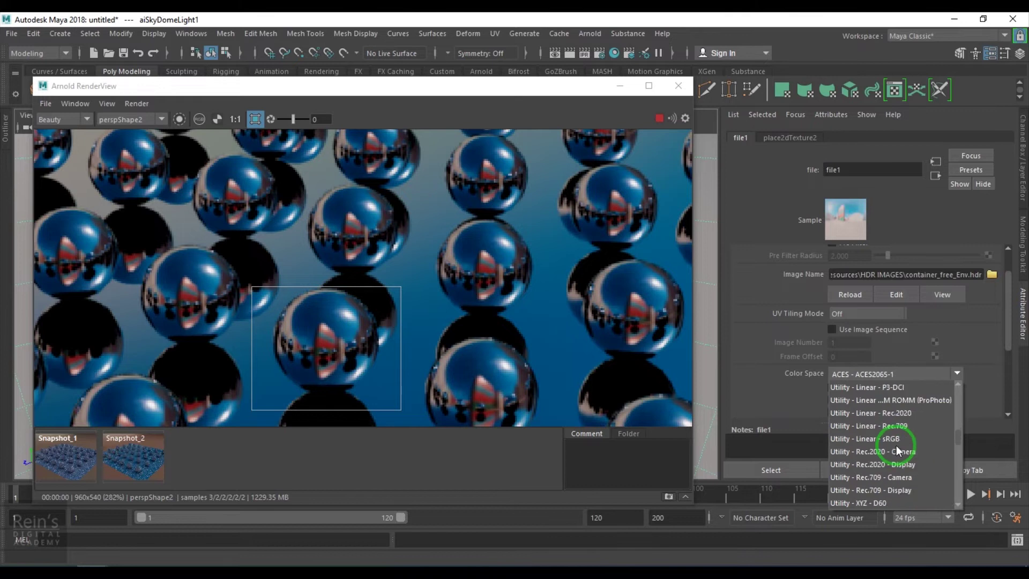
{"action": "scroll", "coordinate": [896, 445], "scroll_direction": "down", "scroll_amount": 5}
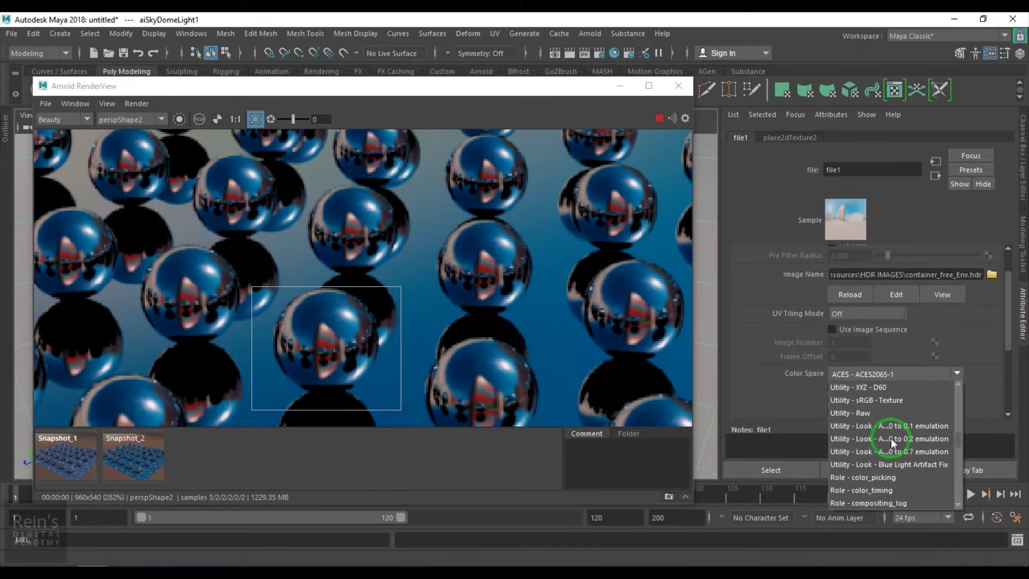
{"action": "left_click", "coordinate": [889, 411]}
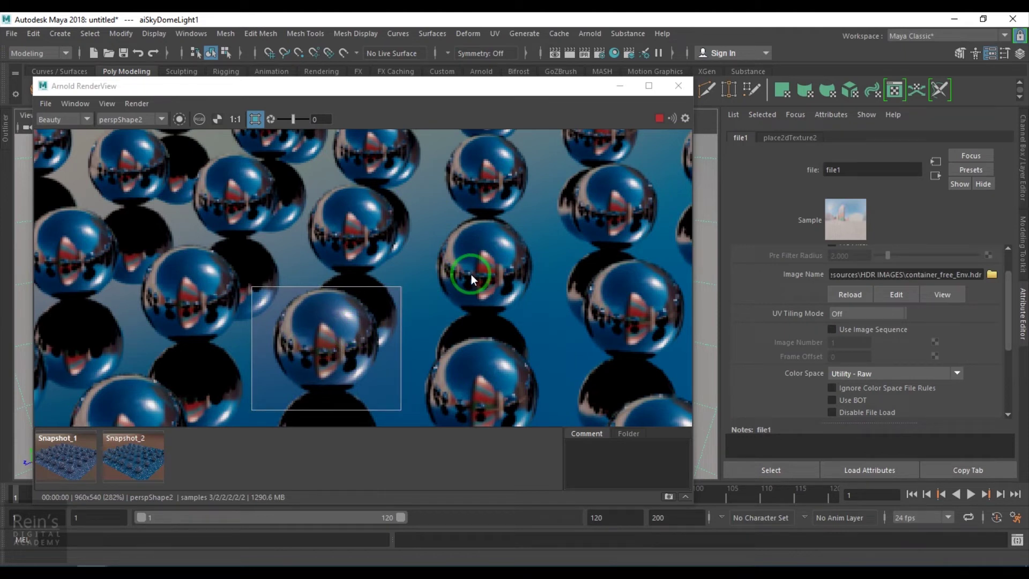
- Stop the render, compare the cropped sphere's reflections with the surrounding ones, turn off the crop region and restart the render
{"action": "left_click", "coordinate": [659, 118]}
{"action": "scroll", "coordinate": [411, 301], "scroll_direction": "down", "scroll_amount": 4}
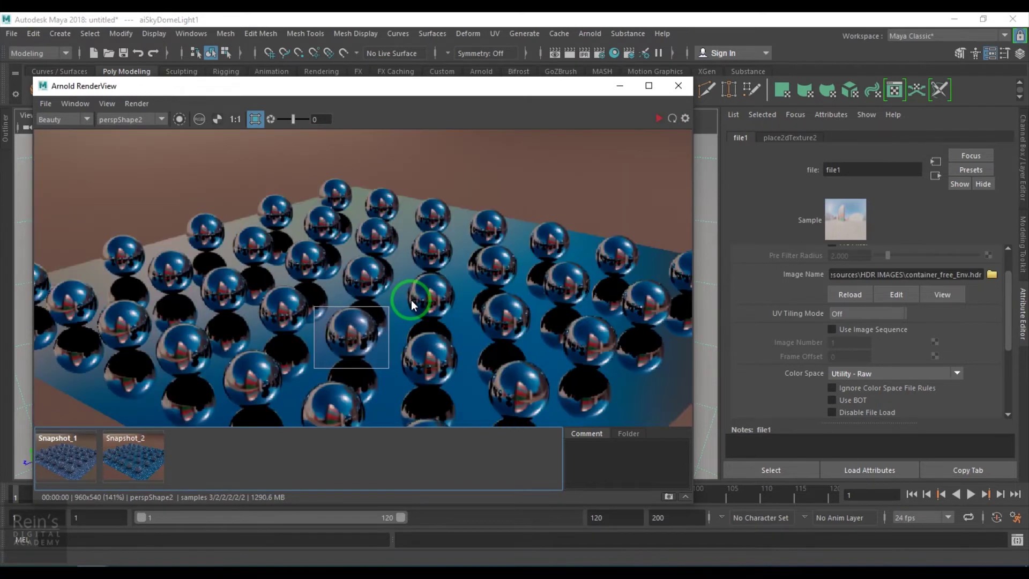
{"action": "scroll", "coordinate": [411, 300], "scroll_direction": "up", "scroll_amount": 3}
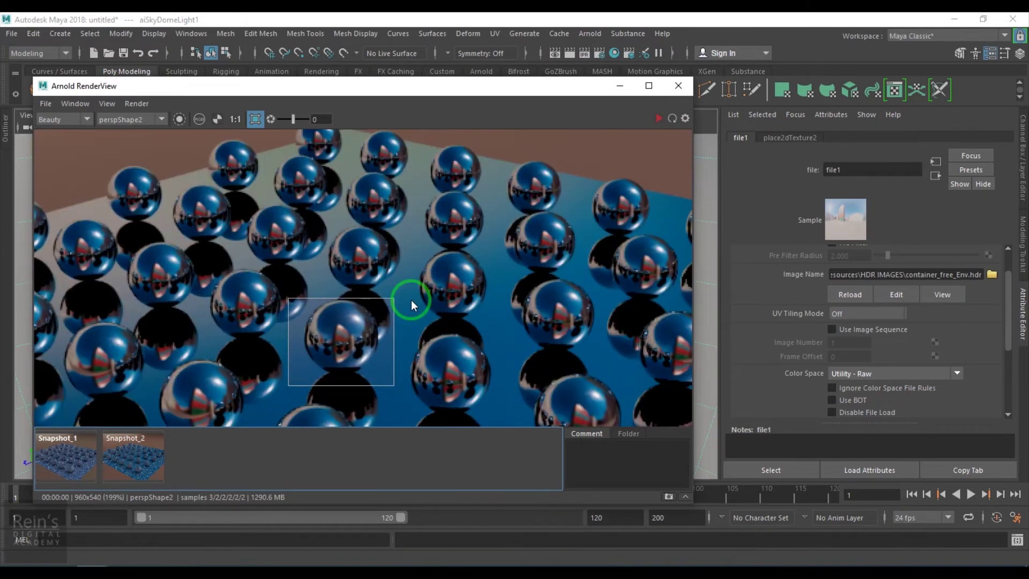
{"action": "scroll", "coordinate": [417, 243], "scroll_direction": "up", "scroll_amount": 3}
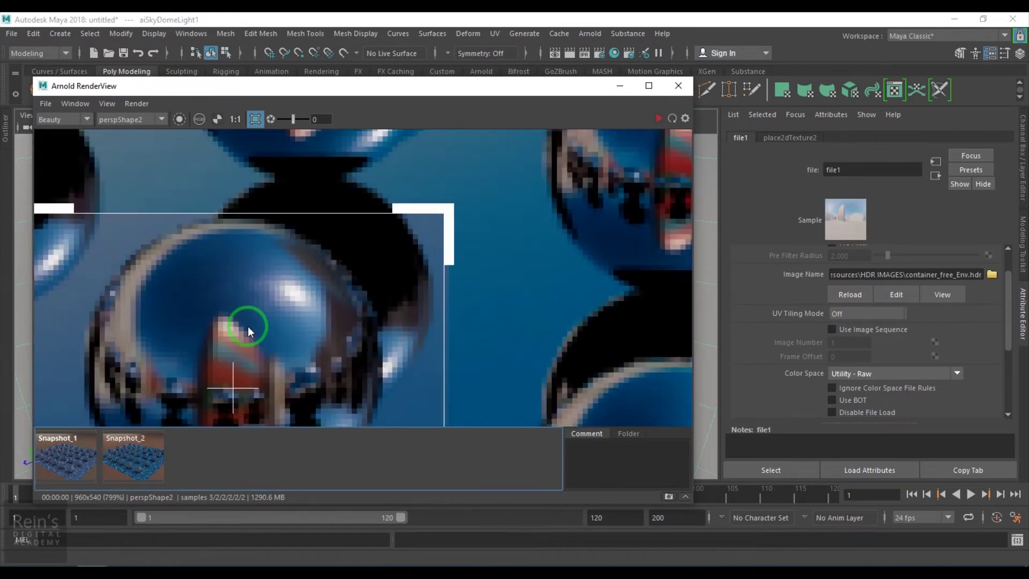
{"action": "scroll", "coordinate": [248, 326], "scroll_direction": "down", "scroll_amount": 6}
{"action": "scroll", "coordinate": [464, 299], "scroll_direction": "up", "scroll_amount": 2}
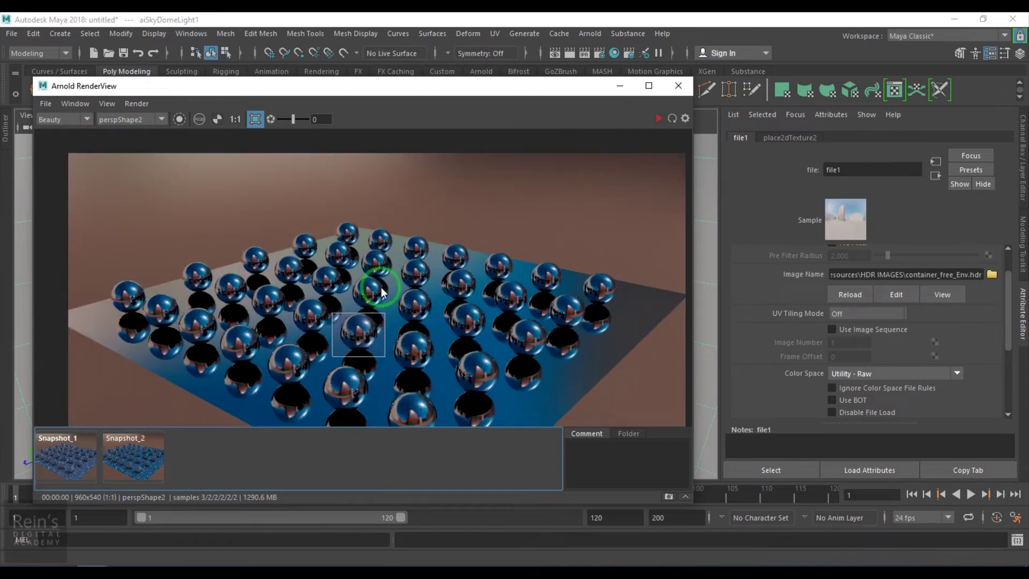
{"action": "left_click", "coordinate": [255, 119]}
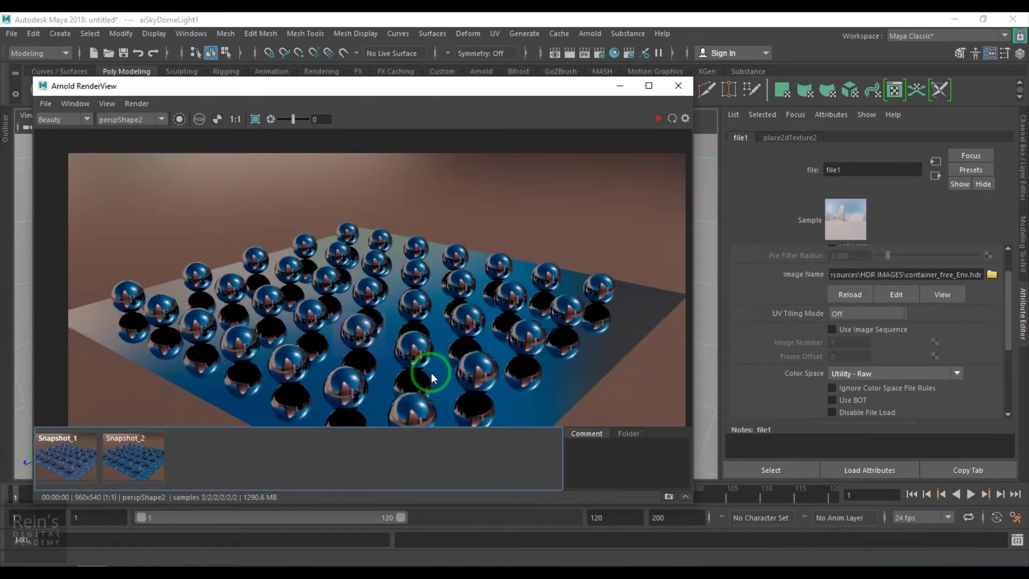
{"action": "left_click", "coordinate": [657, 117]}
- Select the ground plane and set its aiStandardSurface1 material's metalness to 0 and base weight to 0.8
{"action": "left_click", "coordinate": [412, 338]}
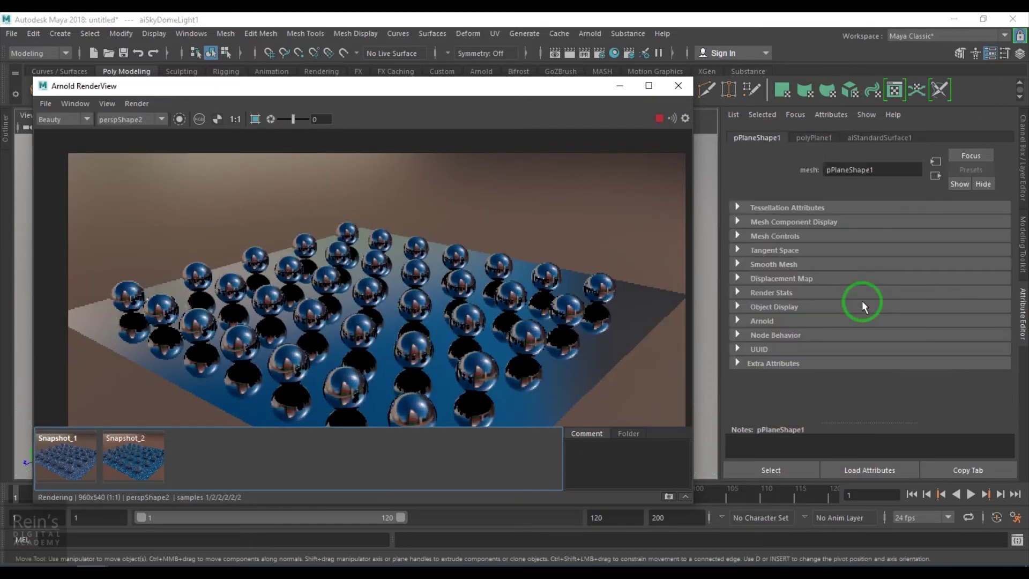
{"action": "left_click", "coordinate": [869, 138]}
{"action": "left_click_drag", "start_coordinate": [978, 331], "coordinate": [856, 337]}
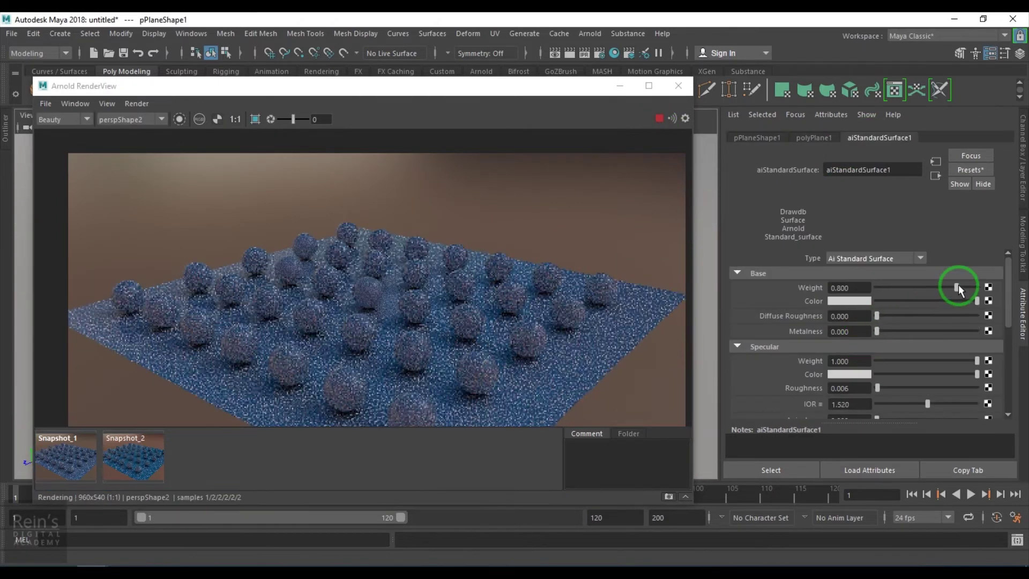
{"action": "left_click", "coordinate": [981, 290]}
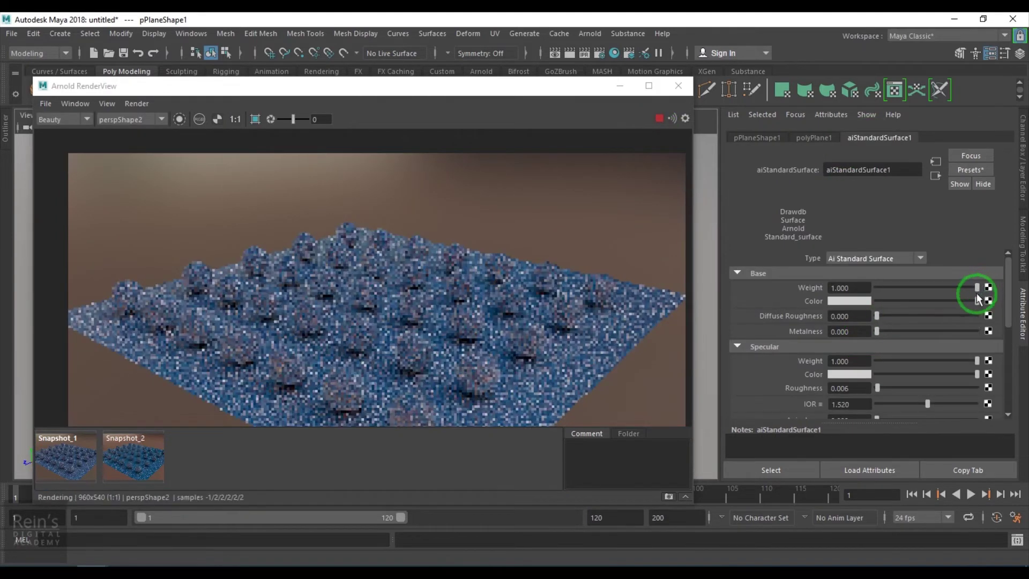
{"action": "left_click", "coordinate": [852, 288]}
{"action": "type", "text": "0.8"}
{"action": "key", "text": "Return"}
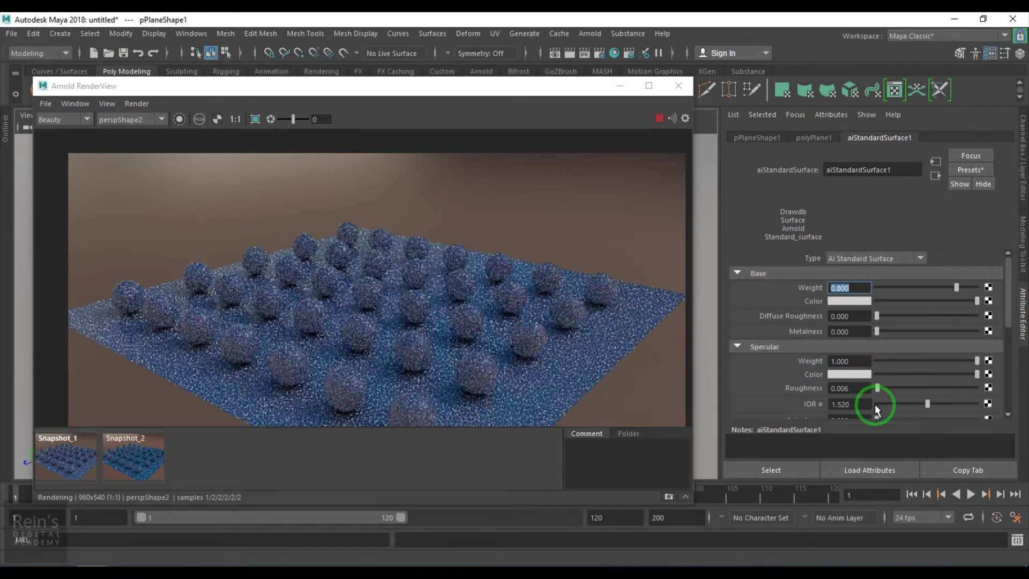
- Set the aiStandardSurface1 material's specular roughness to 0.1
{"action": "left_click", "coordinate": [856, 388]}
{"action": "type", "text": "0"}
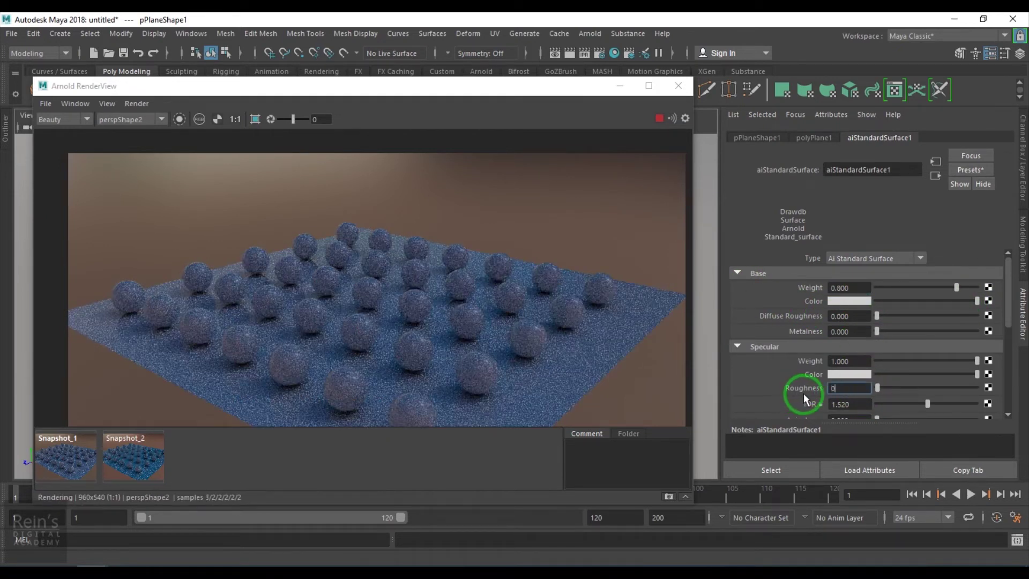
{"action": "type", "text": ".1"}
{"action": "key", "text": "Return"}
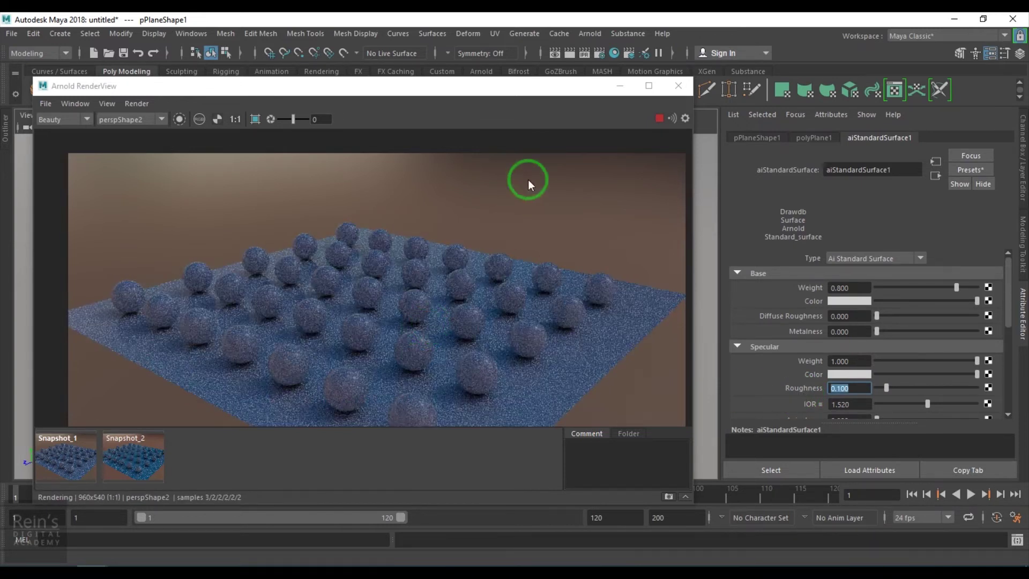
- Select the skydome light and raise its exposure to 1.2, trying 1 first, and examine the brighter render
{"action": "left_click_drag", "start_coordinate": [545, 92], "coordinate": [507, 351]}
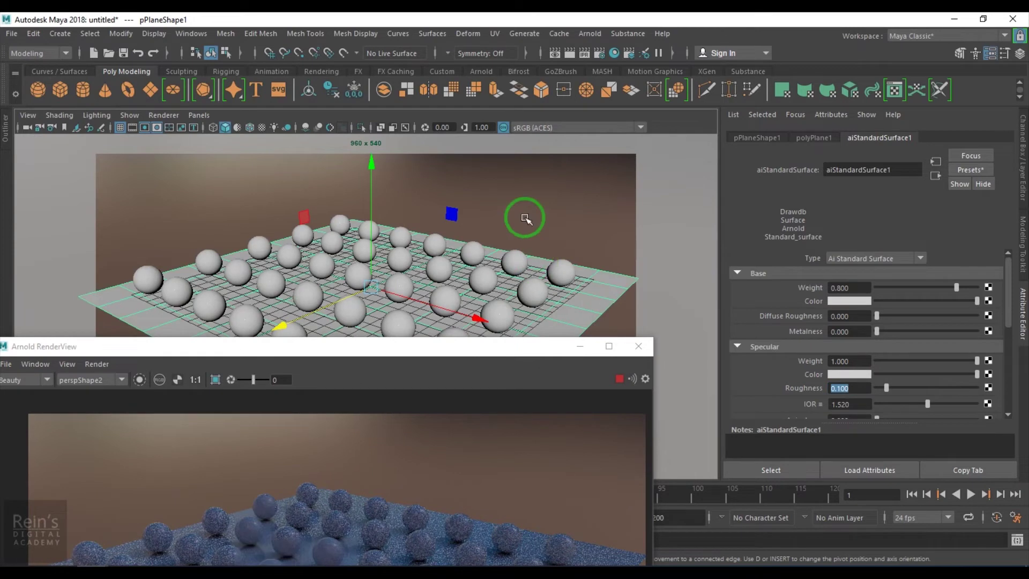
{"action": "left_click", "coordinate": [530, 173]}
{"action": "left_click_drag", "start_coordinate": [508, 358], "coordinate": [535, 136]}
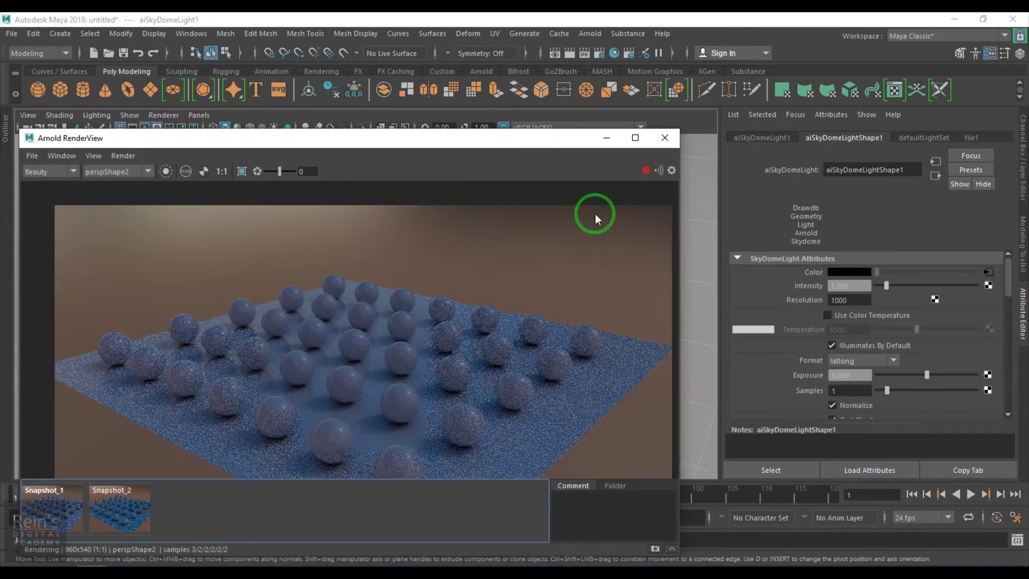
{"action": "left_click", "coordinate": [850, 375]}
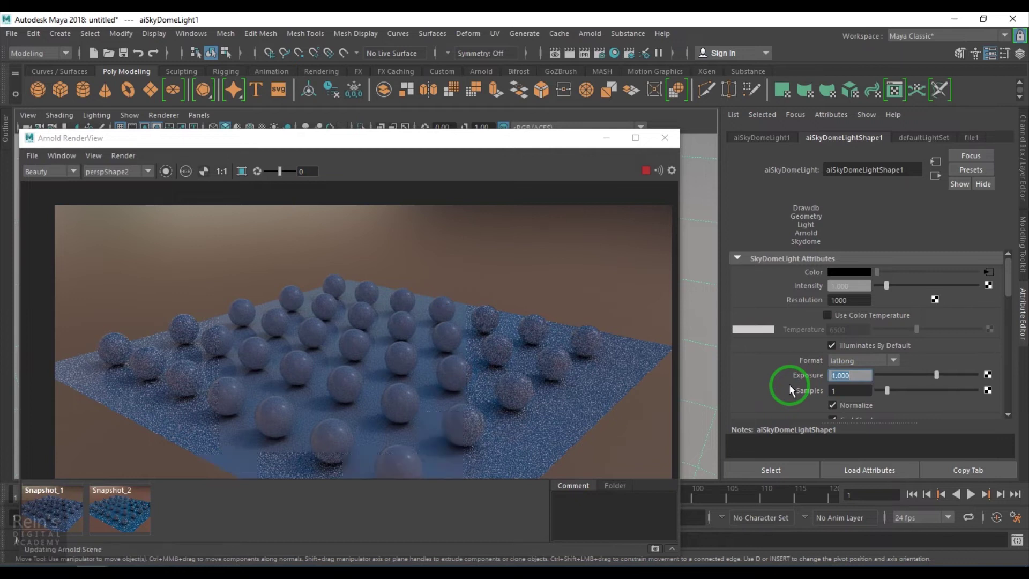
{"action": "type", "text": "1"}
{"action": "key", "text": "Return"}
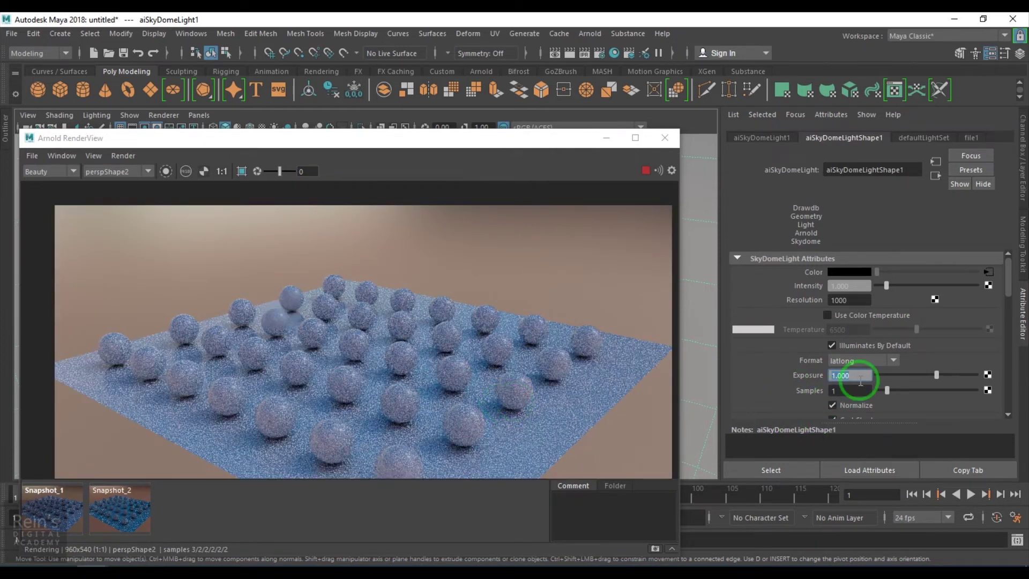
{"action": "type", "text": "1.2"}
{"action": "key", "text": "Return"}
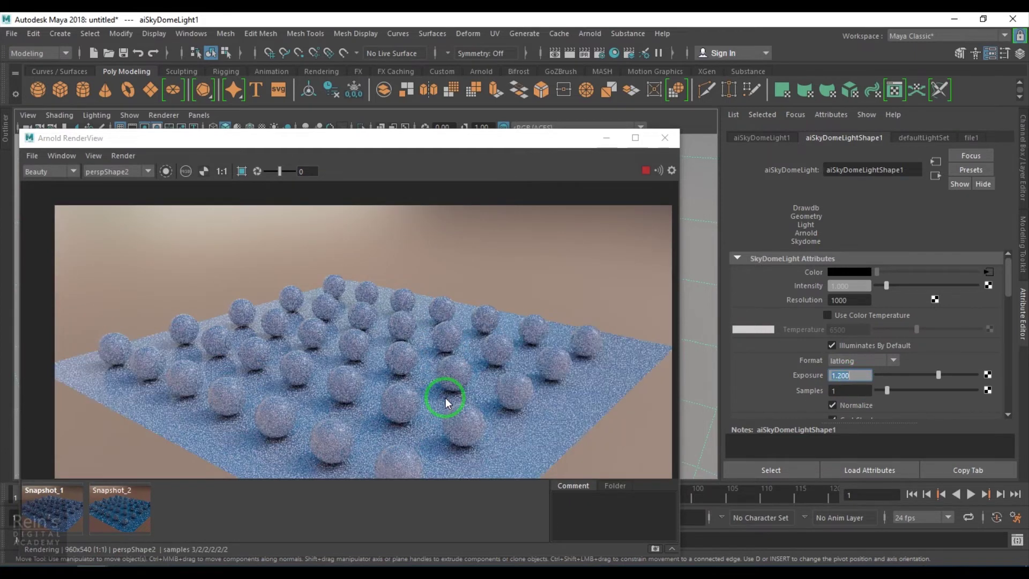
{"action": "scroll", "coordinate": [445, 398], "scroll_direction": "down", "scroll_amount": 1}
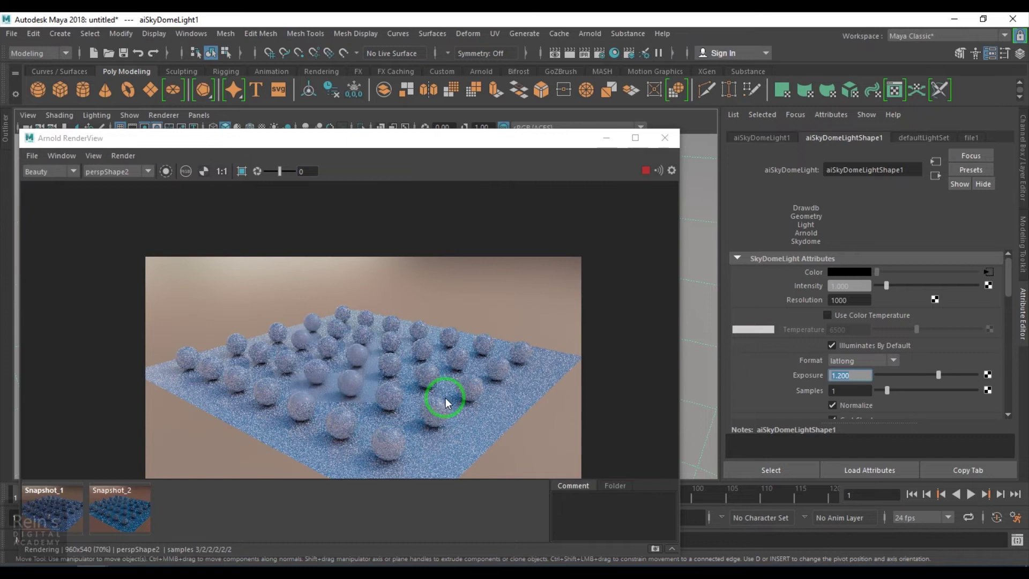
{"action": "scroll", "coordinate": [447, 396], "scroll_direction": "up", "scroll_amount": 2}
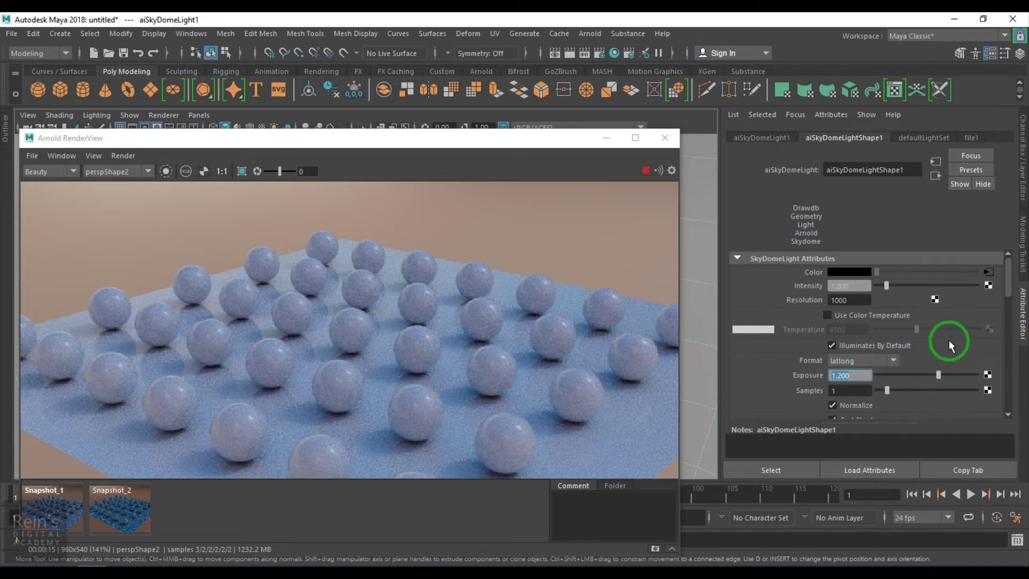
- Stop the render and disconnect the HDR file texture from the skydome light's color
{"action": "left_click", "coordinate": [643, 173]}
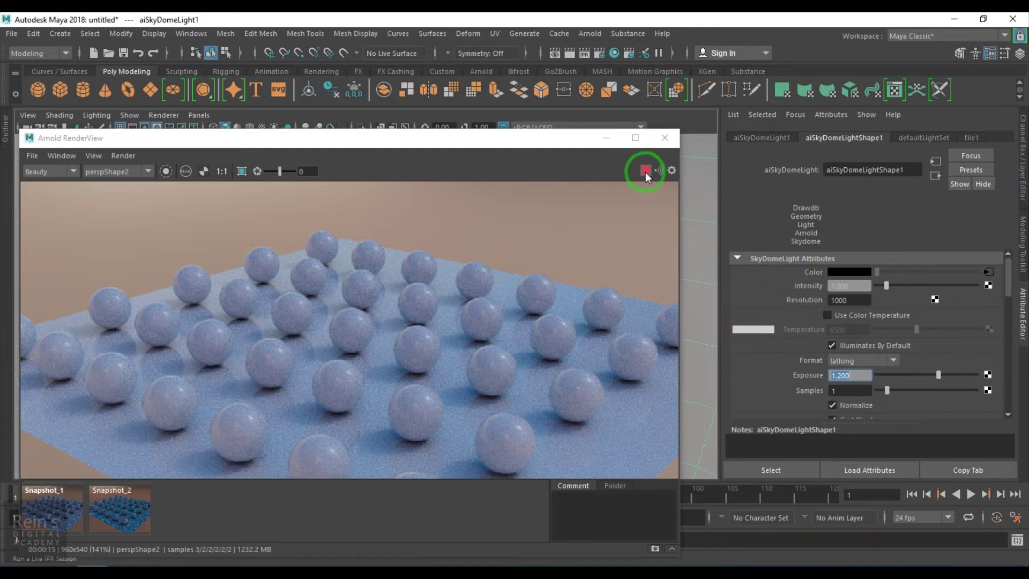
{"action": "right_click", "coordinate": [804, 272]}
{"action": "left_click", "coordinate": [853, 315]}
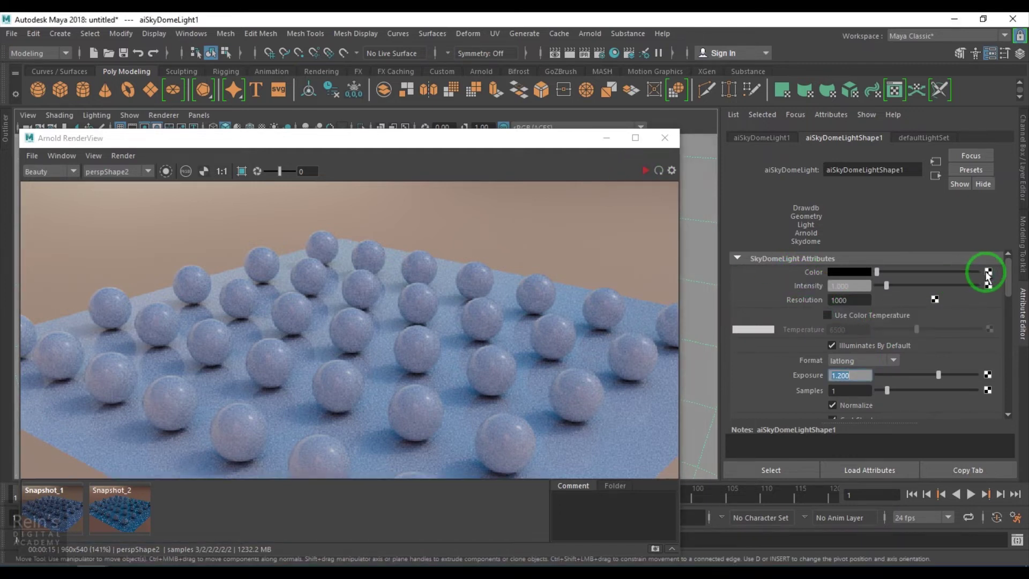
- Map the skydome light's color with an Arnold aiPhysicalSky texture and restart the render
{"action": "left_click", "coordinate": [987, 271]}
{"action": "left_click_drag", "start_coordinate": [471, 214], "coordinate": [522, 88]}
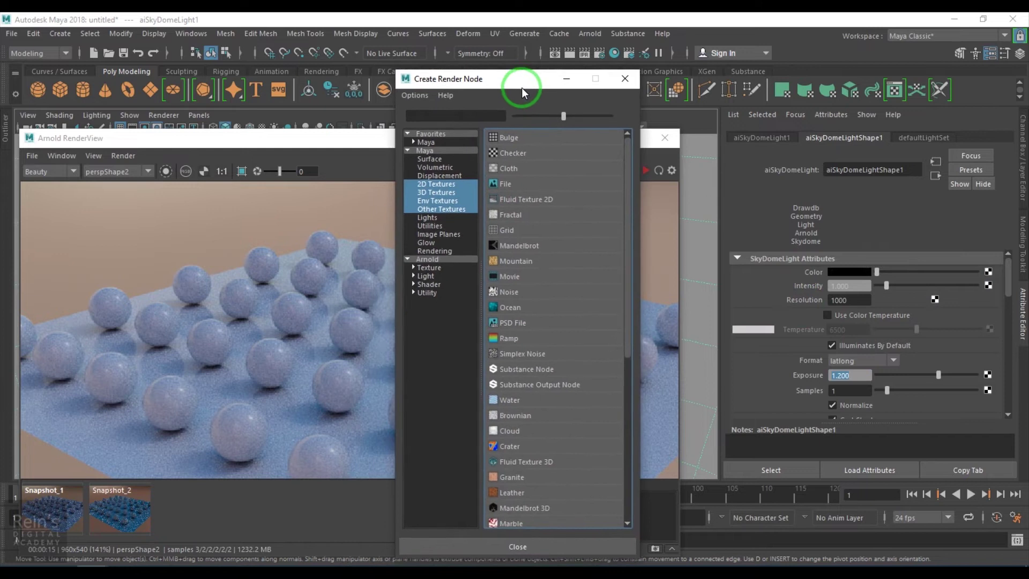
{"action": "left_click", "coordinate": [438, 268]}
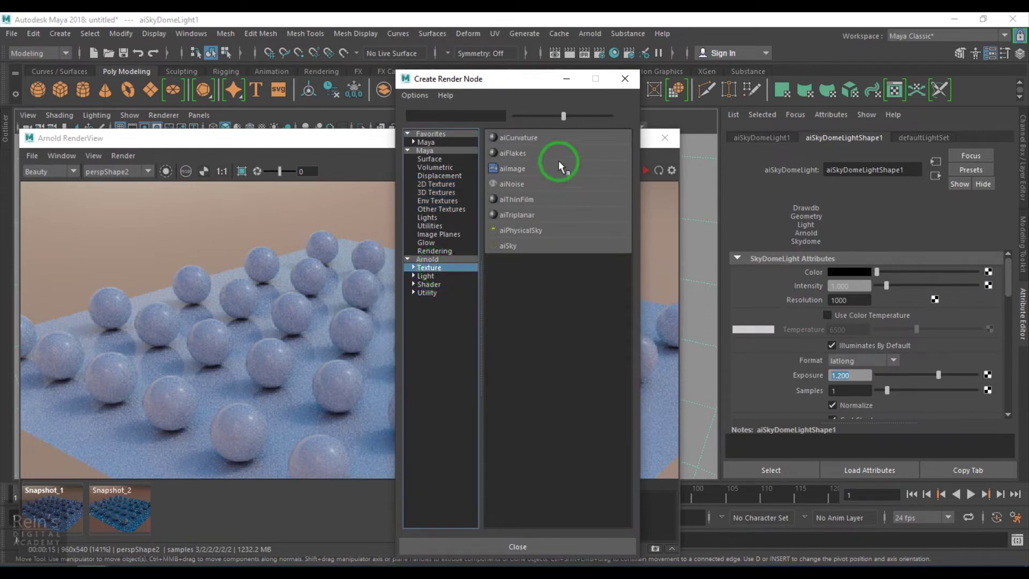
{"action": "left_click_drag", "start_coordinate": [563, 115], "coordinate": [611, 115]}
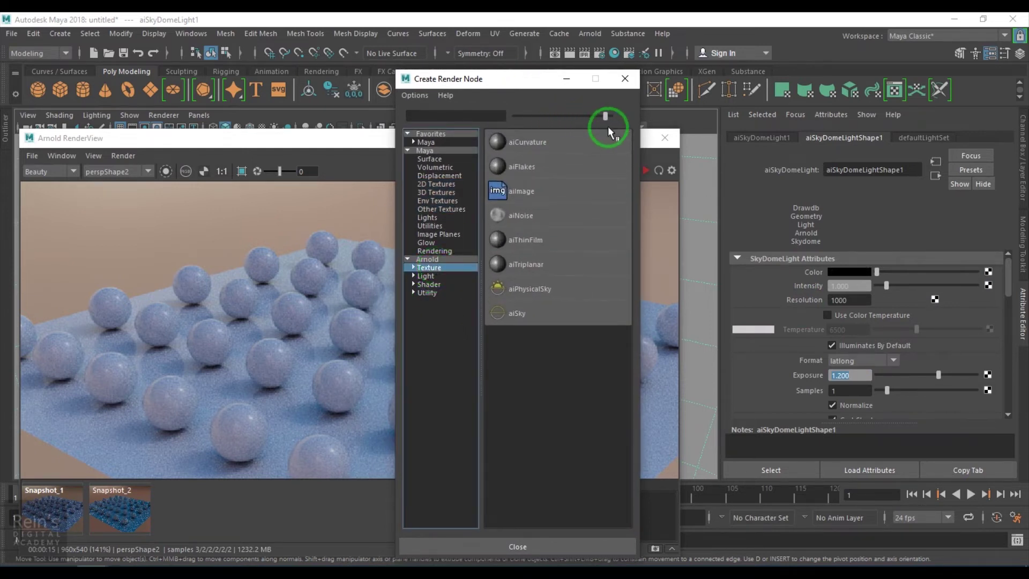
{"action": "left_click", "coordinate": [535, 298]}
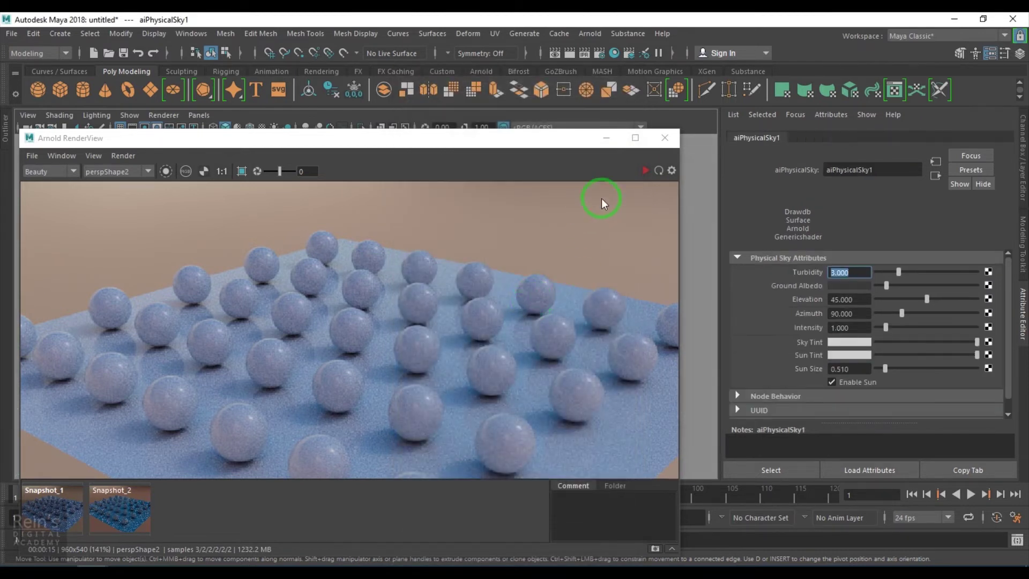
{"action": "left_click", "coordinate": [644, 170]}
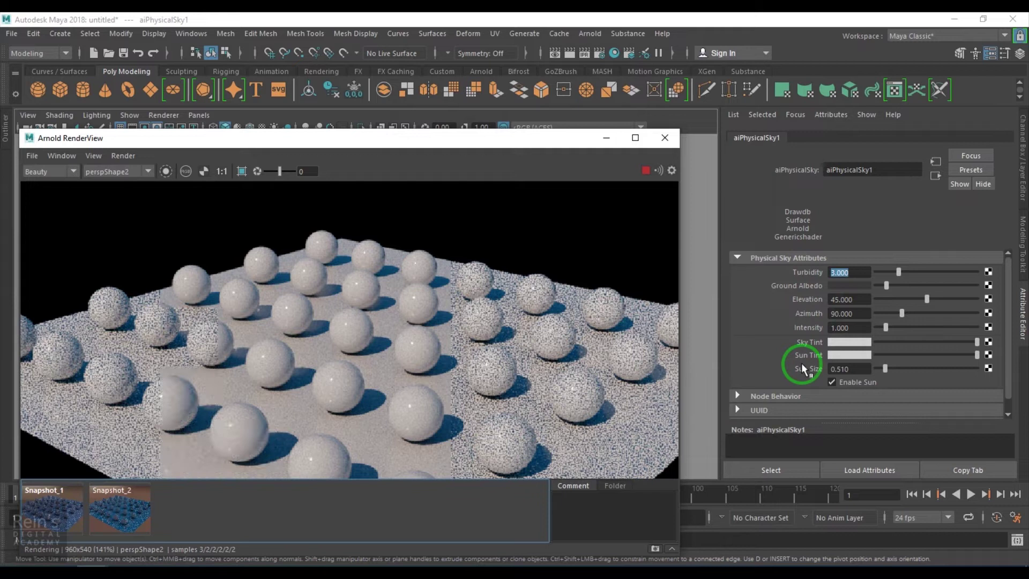
{"action": "left_click", "coordinate": [584, 32]}
{"action": "mouse_move", "coordinate": [647, 95]}
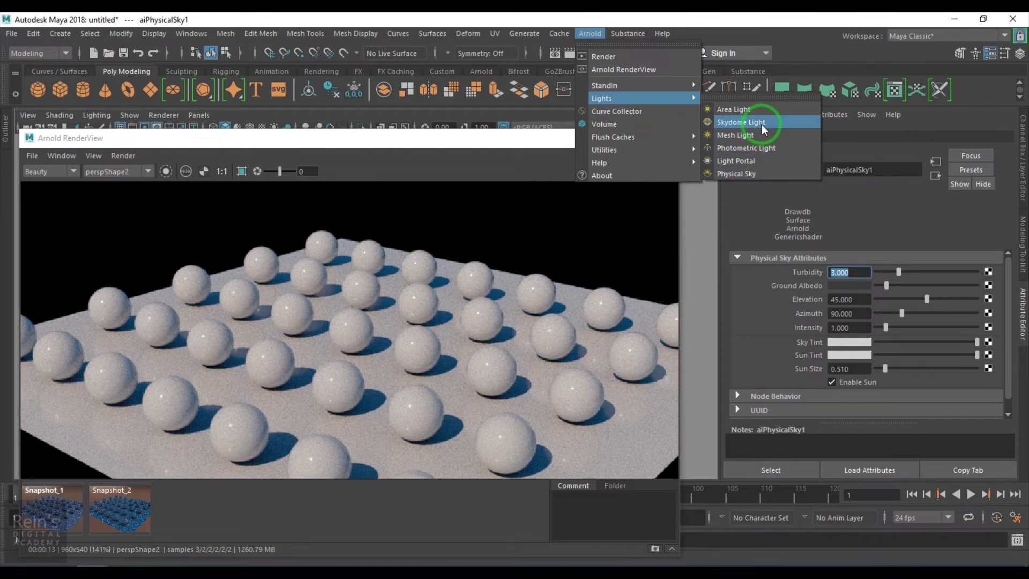
{"action": "left_click", "coordinate": [774, 221]}
{"action": "left_click", "coordinate": [740, 143]}
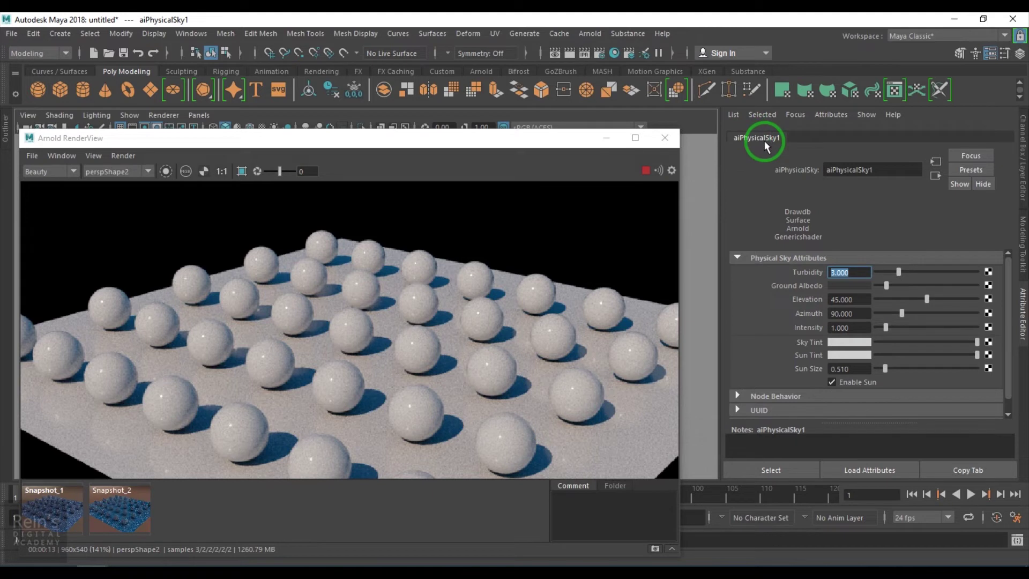
{"action": "left_click", "coordinate": [491, 324]}
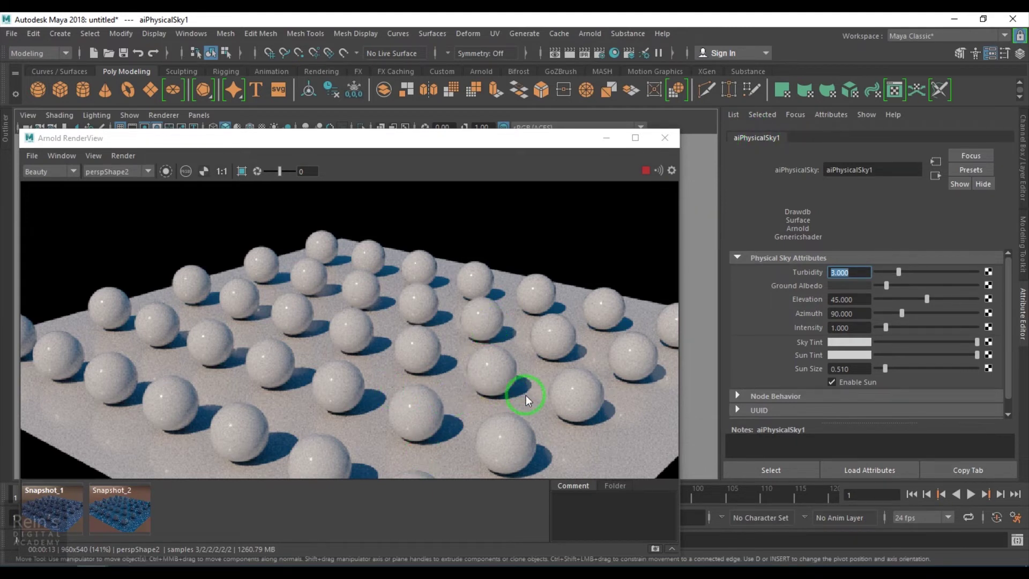
- Lower the perspective camera to a near-horizontal angle to examine the physical sky's horizon behind the spheres in the render
{"action": "left_click", "coordinate": [586, 87]}
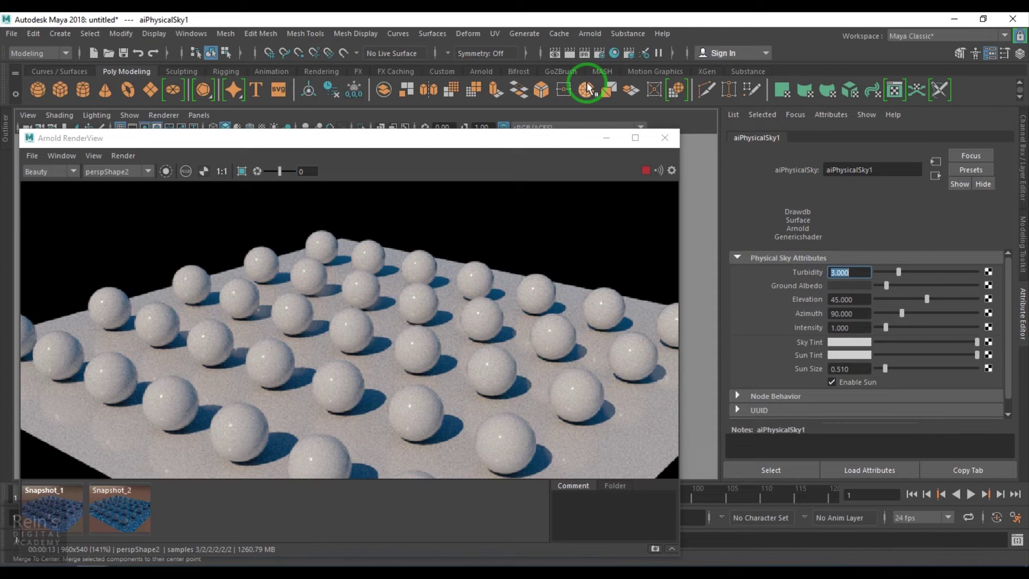
{"action": "left_click", "coordinate": [518, 269]}
{"action": "left_click", "coordinate": [511, 136]}
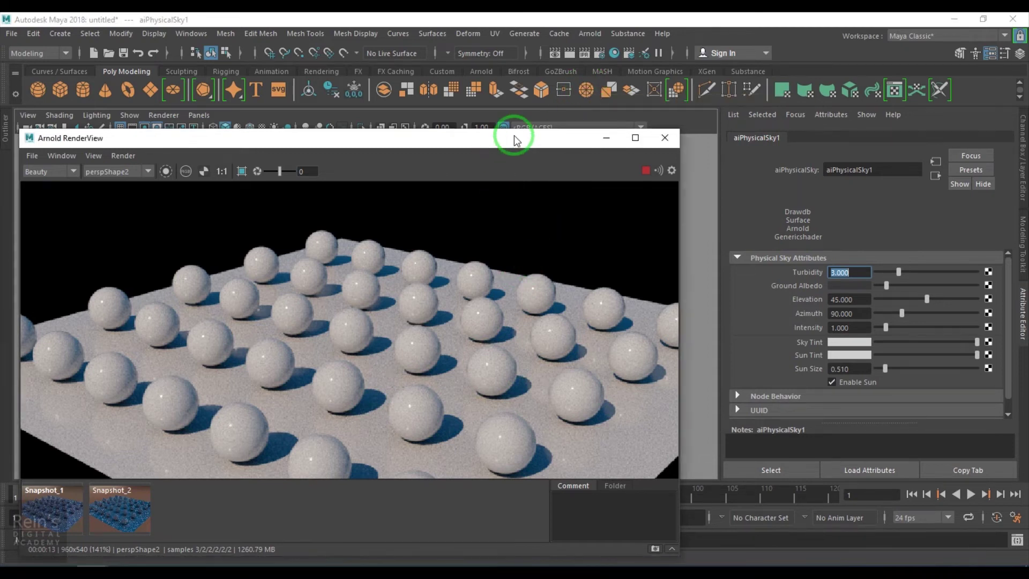
{"action": "left_click_drag", "start_coordinate": [513, 135], "coordinate": [629, 97]}
{"action": "left_click", "coordinate": [626, 198]}
{"action": "left_click_drag", "start_coordinate": [556, 104], "coordinate": [782, 100]}
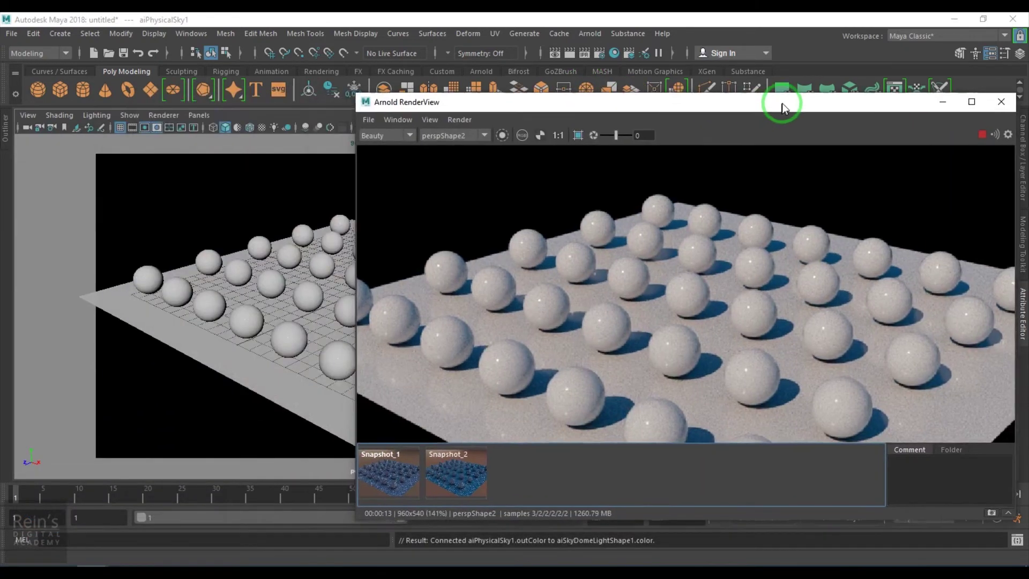
{"action": "left_click", "coordinate": [425, 322]}
{"action": "left_click_drag", "start_coordinate": [300, 323], "coordinate": [260, 354], "text": "alt"}
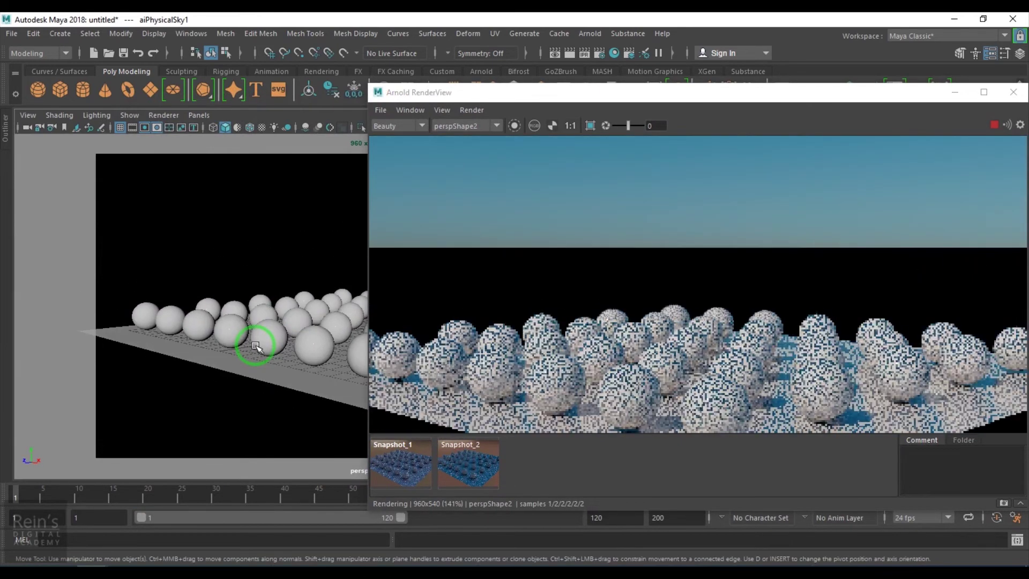
{"action": "mouse_move", "coordinate": [260, 340]}
{"action": "middle_mouse_down", "text": "alt"}
{"action": "mouse_move", "coordinate": [264, 314]}
{"action": "mouse_move", "coordinate": [258, 322]}
{"action": "middle_mouse_up", "text": "alt"}
- Select the skydome light and test its Camera visibility at 0 in the render, then restore it to 1
{"action": "left_click_drag", "start_coordinate": [840, 95], "coordinate": [477, 178]}
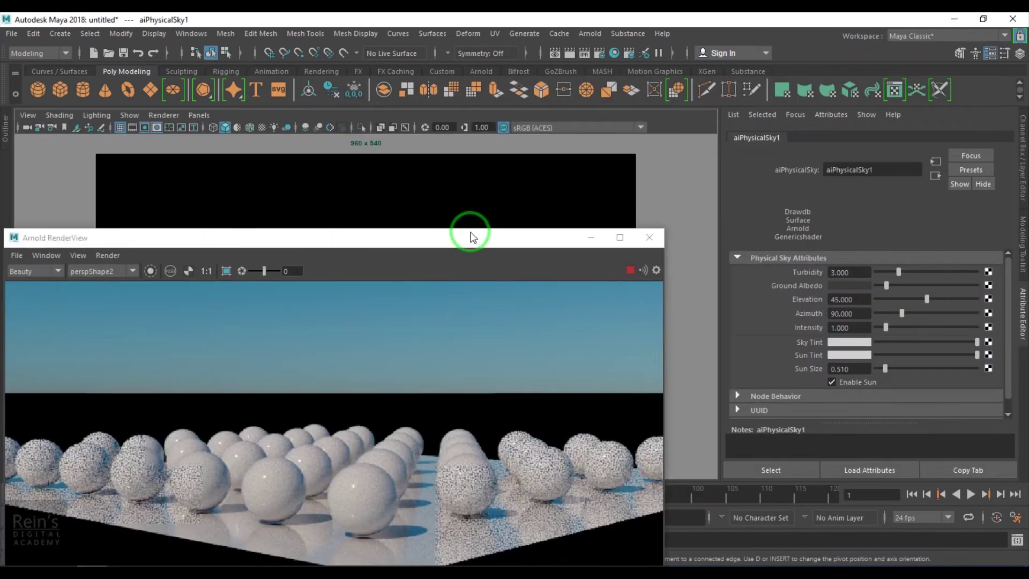
{"action": "left_click", "coordinate": [486, 213]}
{"action": "left_click_drag", "start_coordinate": [470, 231], "coordinate": [509, 98]}
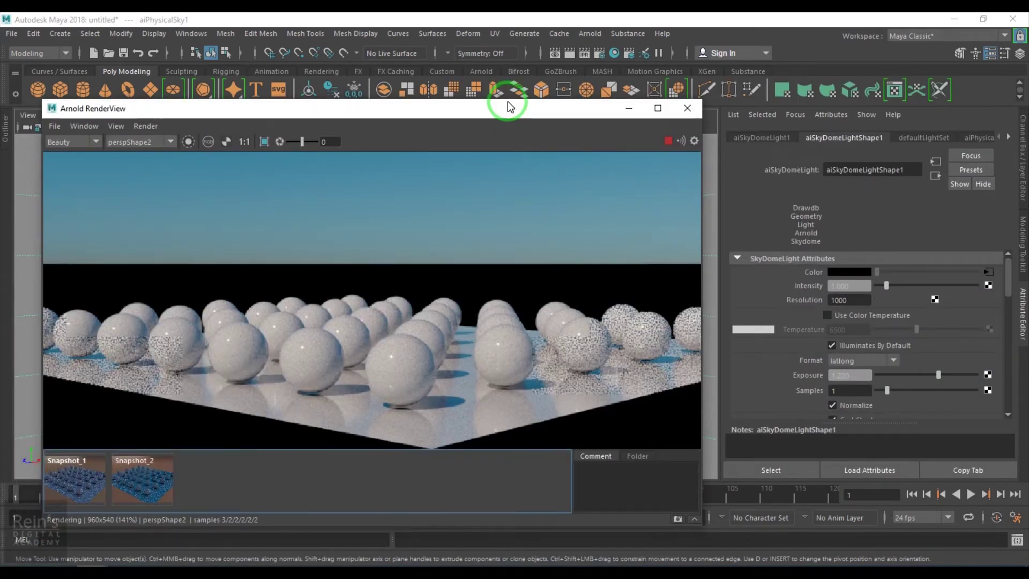
{"action": "scroll", "coordinate": [778, 371], "scroll_direction": "down", "scroll_amount": 2}
{"action": "scroll", "coordinate": [776, 368], "scroll_direction": "down", "scroll_amount": 3}
{"action": "left_click", "coordinate": [776, 368]}
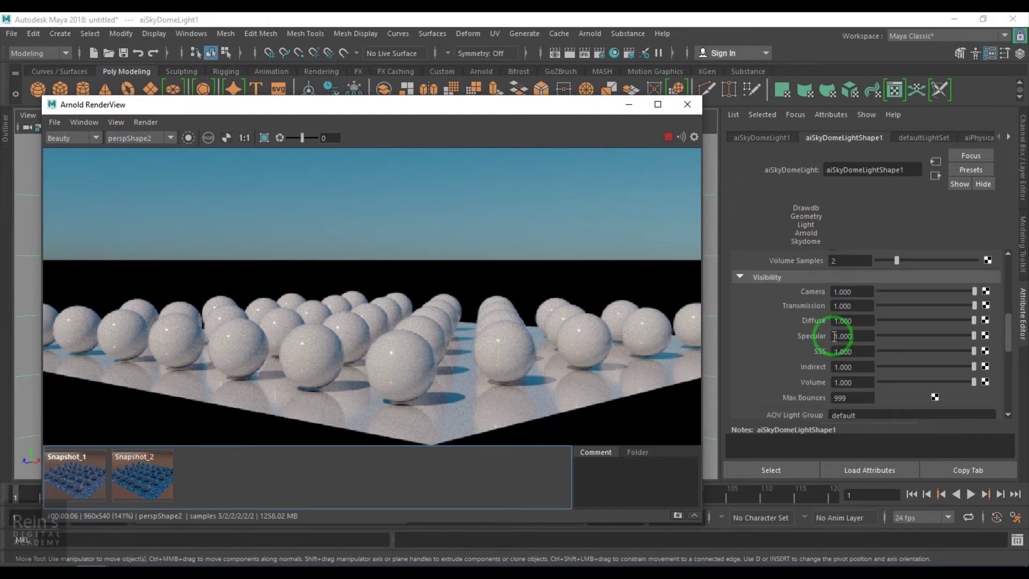
{"action": "double_click", "coordinate": [861, 294]}
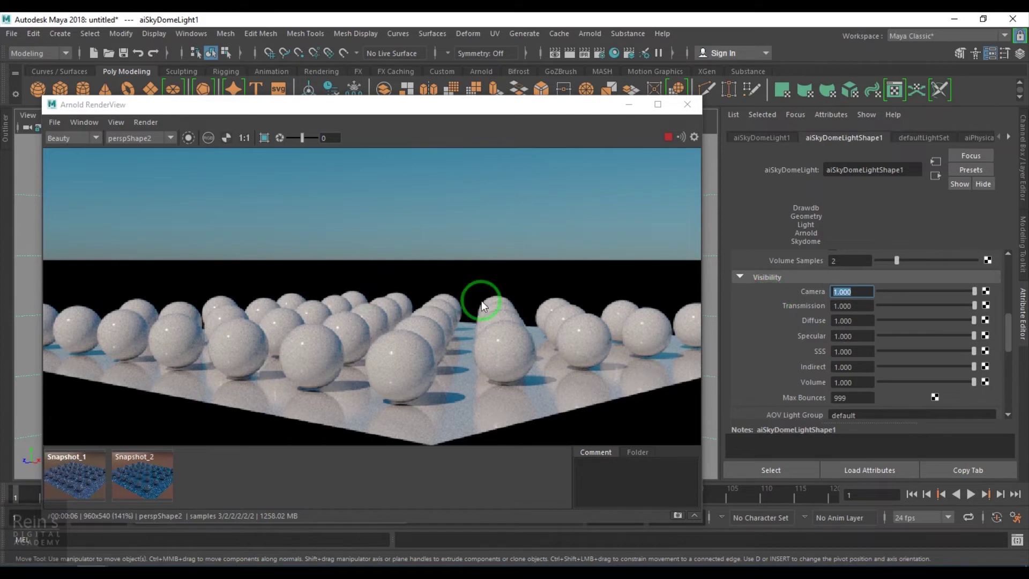
{"action": "key", "text": "Return"}
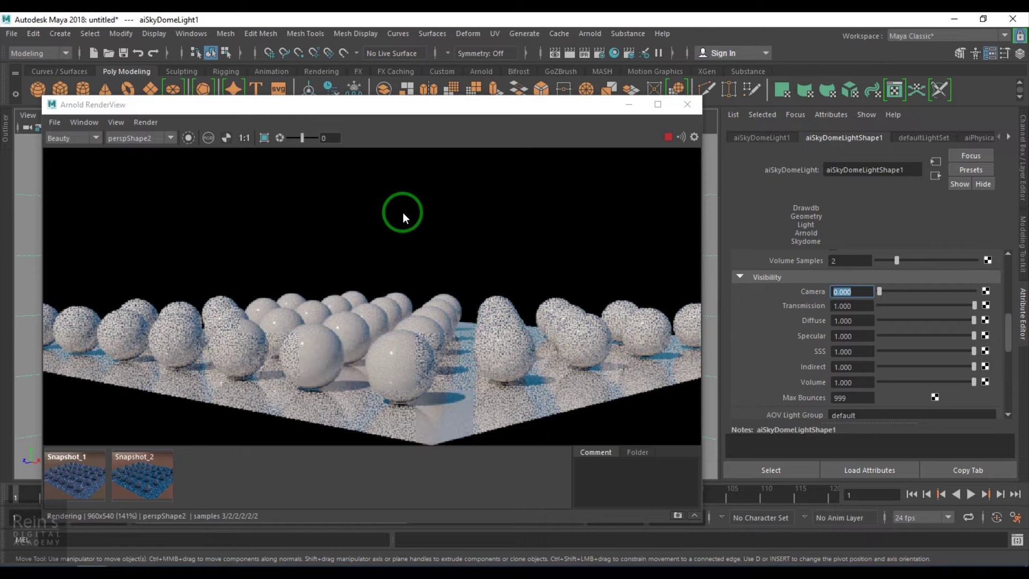
{"action": "type", "text": "1"}
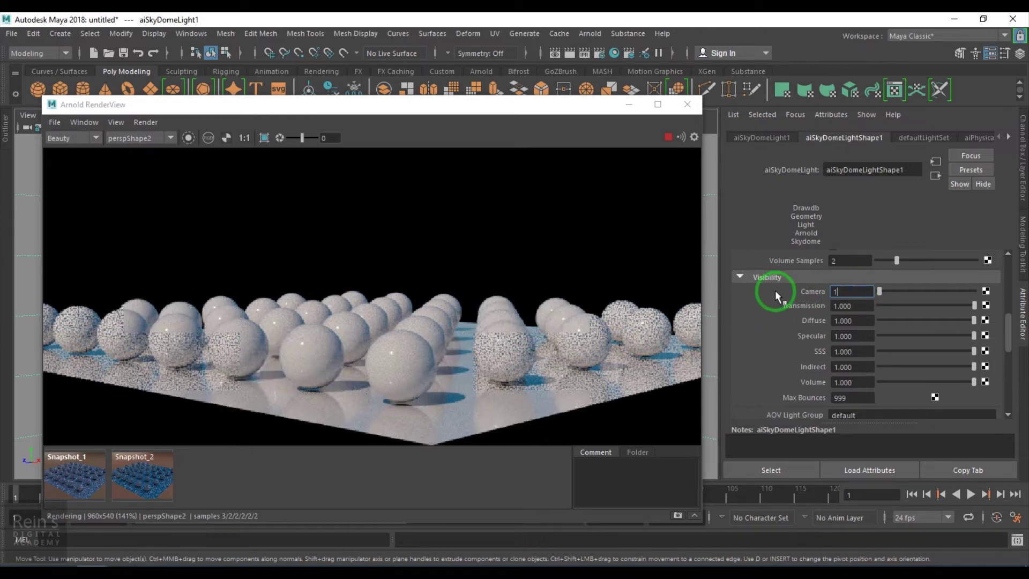
{"action": "key", "text": "Return"}
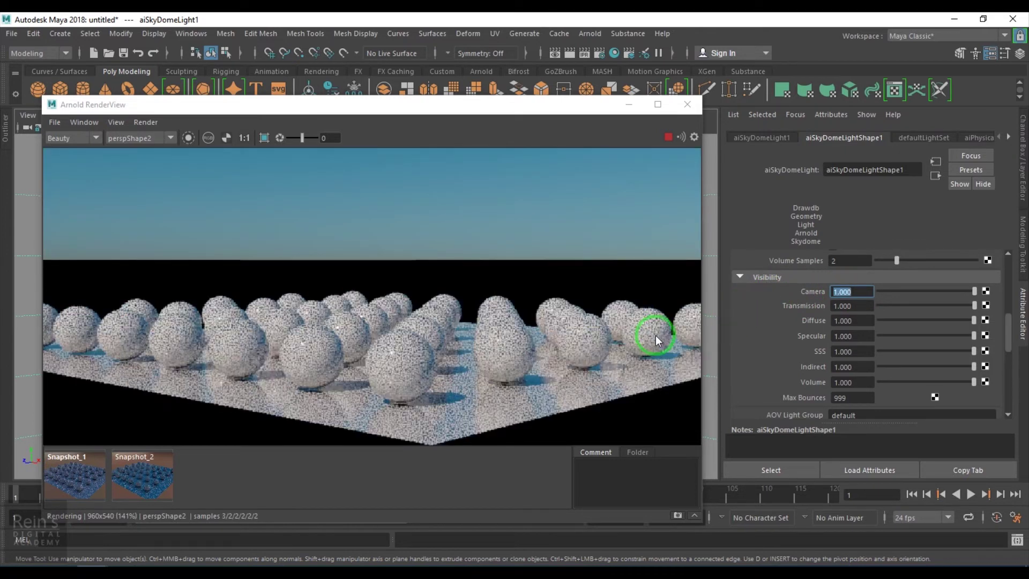
- Review the attributes of the physical sky mapped to the skydome light, then break its connection to the light's color
{"action": "scroll", "coordinate": [772, 365], "scroll_direction": "up", "scroll_amount": 10}
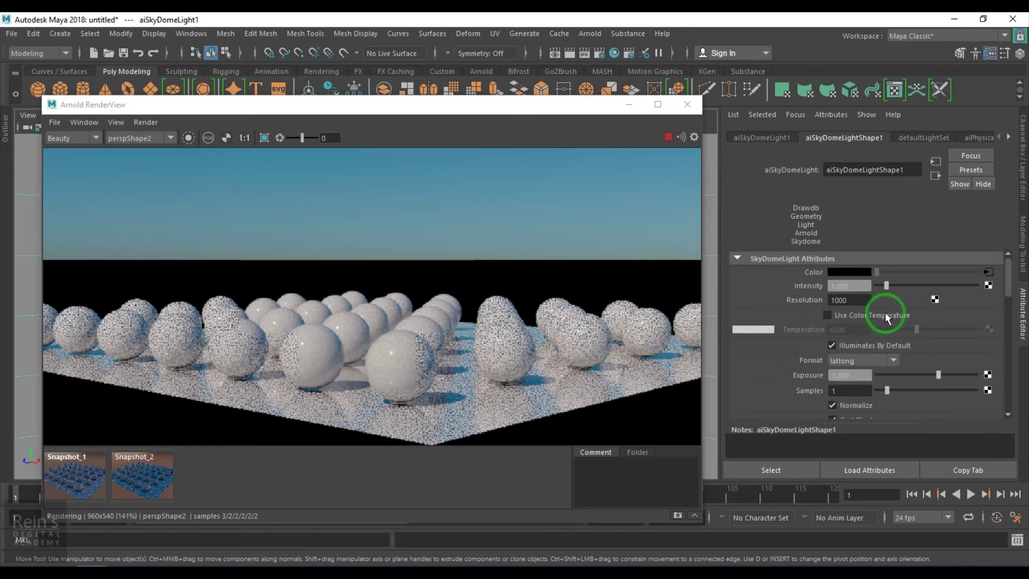
{"action": "left_click", "coordinate": [990, 273]}
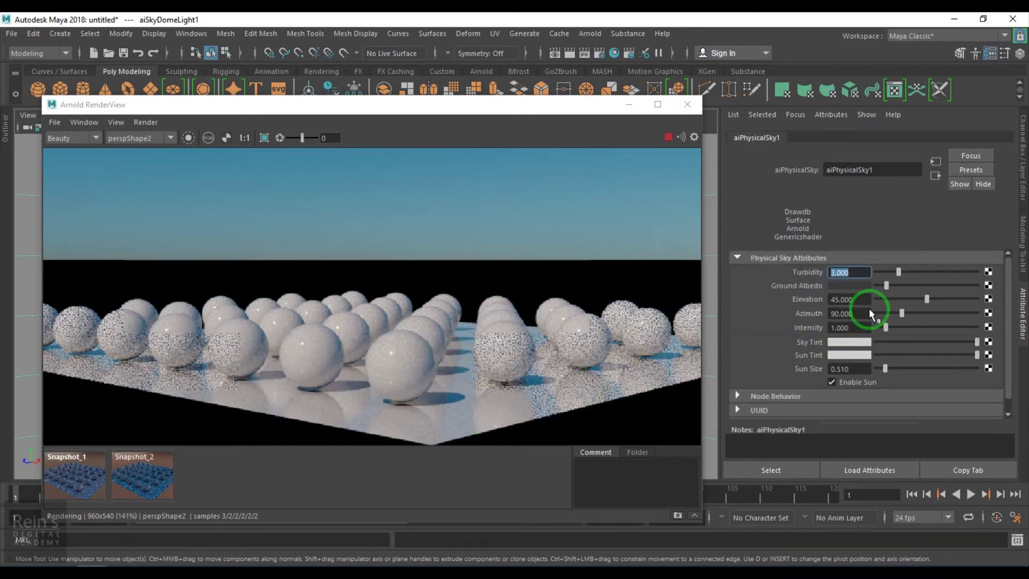
{"action": "left_click_drag", "start_coordinate": [536, 105], "coordinate": [652, 81]}
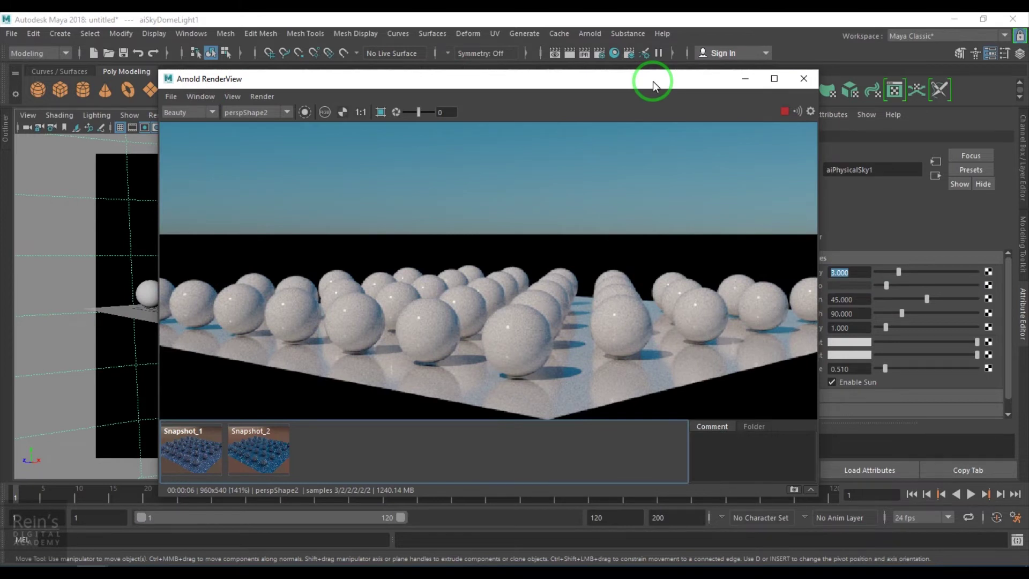
{"action": "left_click_drag", "start_coordinate": [653, 82], "coordinate": [555, 91]}
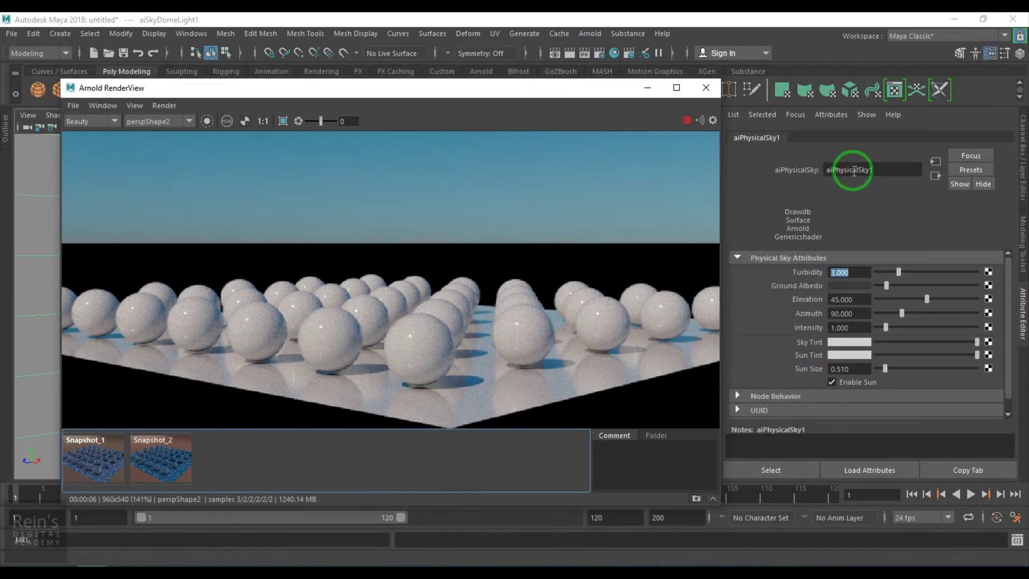
{"action": "left_click", "coordinate": [931, 179]}
{"action": "left_click", "coordinate": [818, 293]}
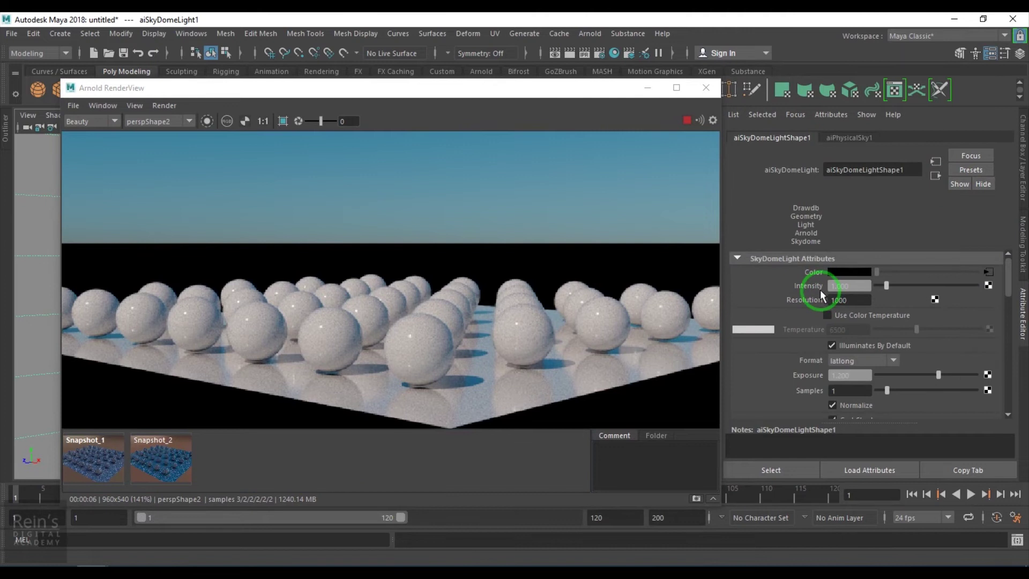
{"action": "right_click", "coordinate": [804, 273]}
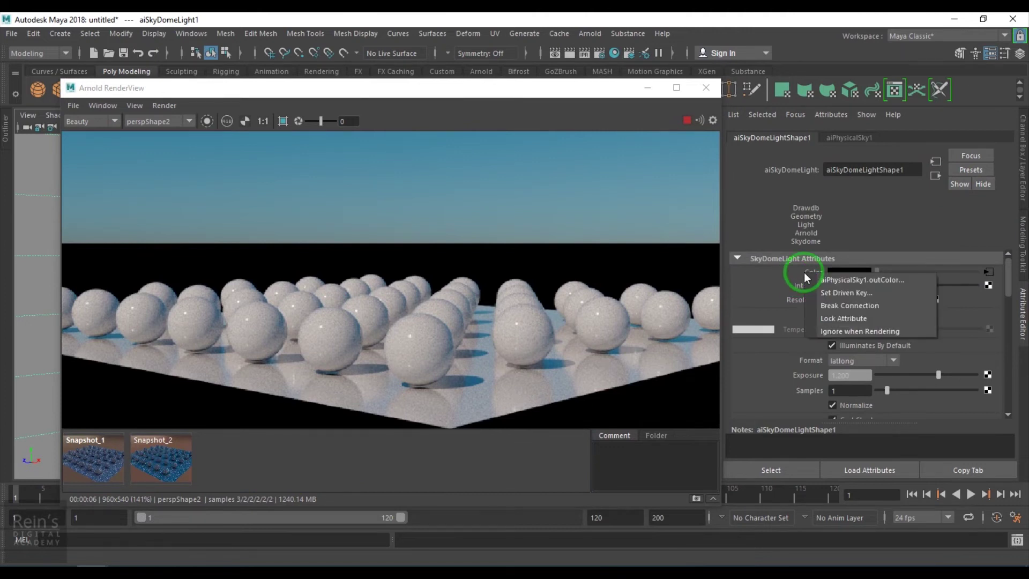
{"action": "left_click", "coordinate": [830, 304]}
- Brighten the skydome light's color and tint it light blue to test a flat colour in the render
{"action": "left_click_drag", "start_coordinate": [900, 272], "coordinate": [965, 272]}
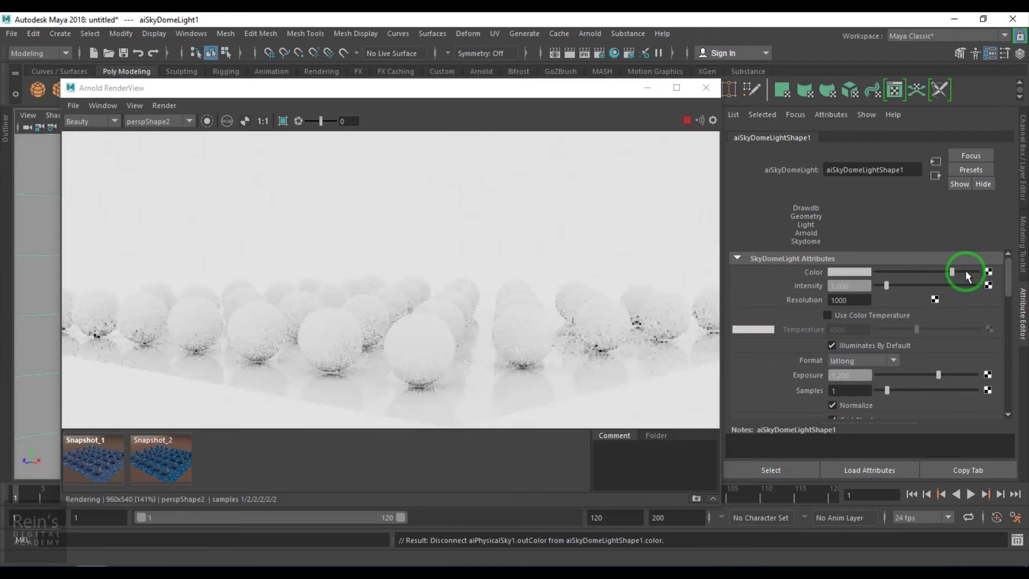
{"action": "left_click", "coordinate": [864, 271]}
{"action": "left_click_drag", "start_coordinate": [847, 319], "coordinate": [825, 320]}
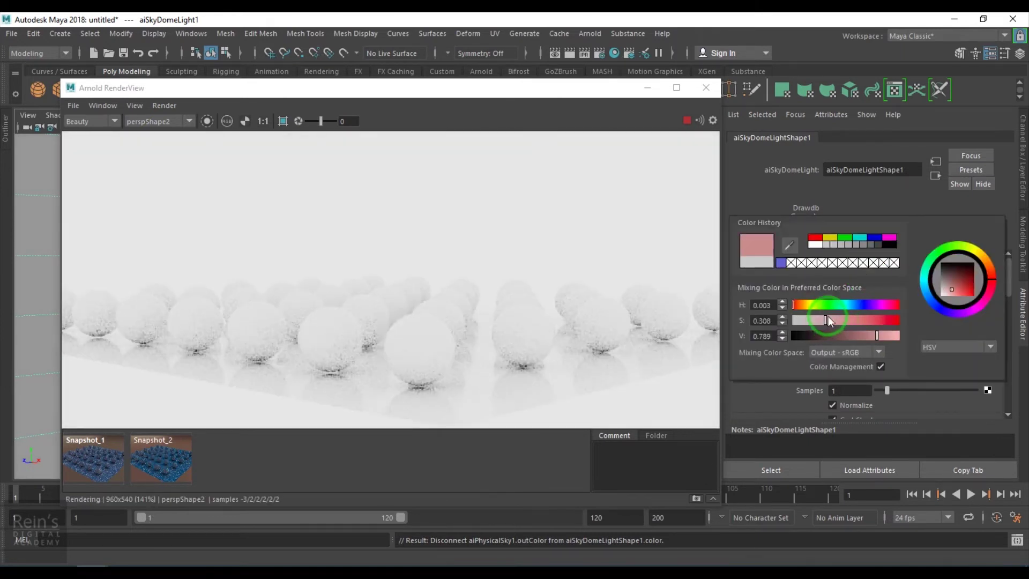
{"action": "left_click", "coordinate": [856, 305]}
{"action": "left_click", "coordinate": [468, 323]}
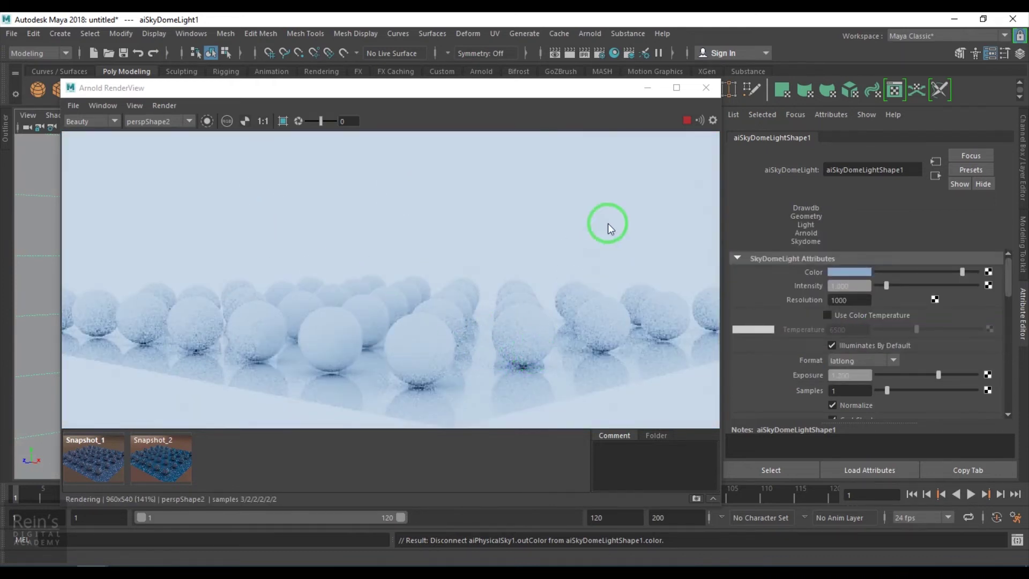
- Stop the render, close the render view and delete the skydome light
{"action": "left_click", "coordinate": [687, 120]}
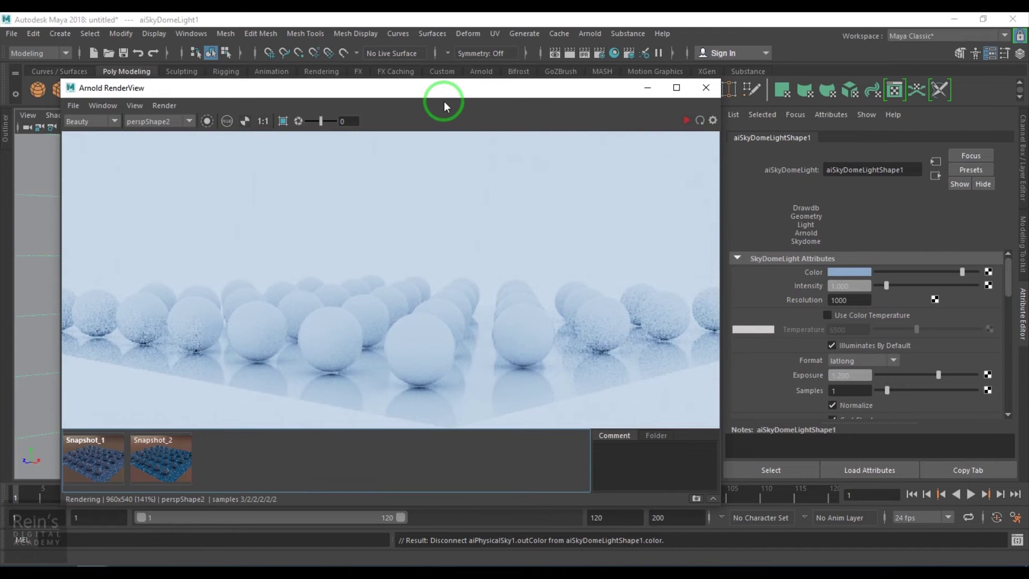
{"action": "left_click_drag", "start_coordinate": [471, 89], "coordinate": [694, 66]}
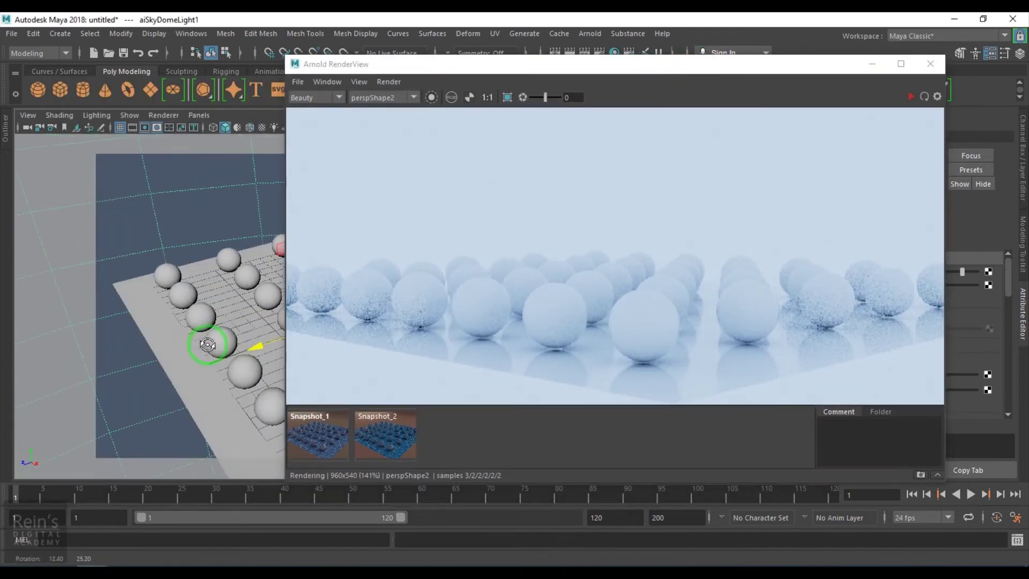
{"action": "left_click_drag", "start_coordinate": [208, 344], "coordinate": [238, 316], "text": "alt"}
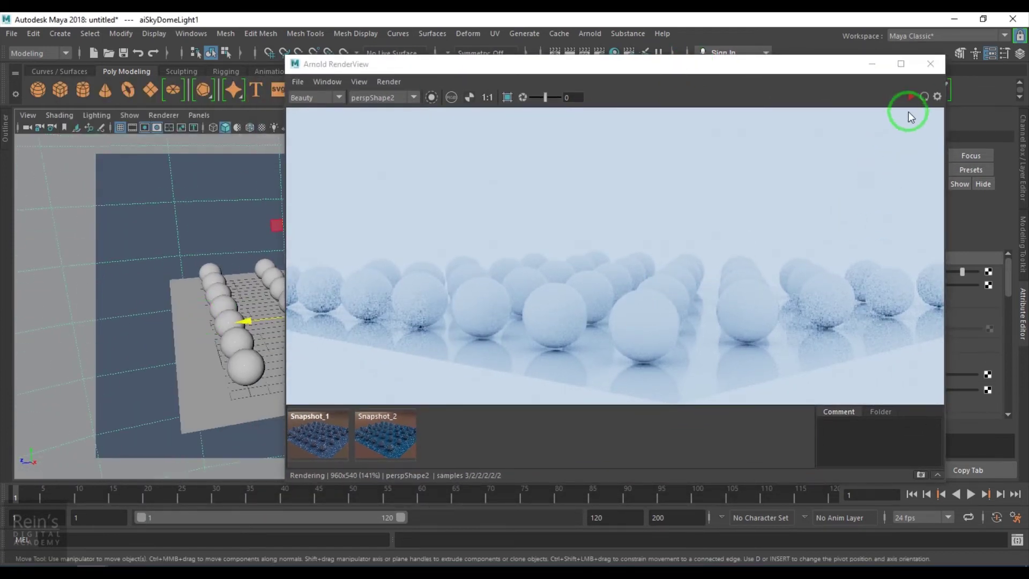
{"action": "left_click", "coordinate": [930, 63]}
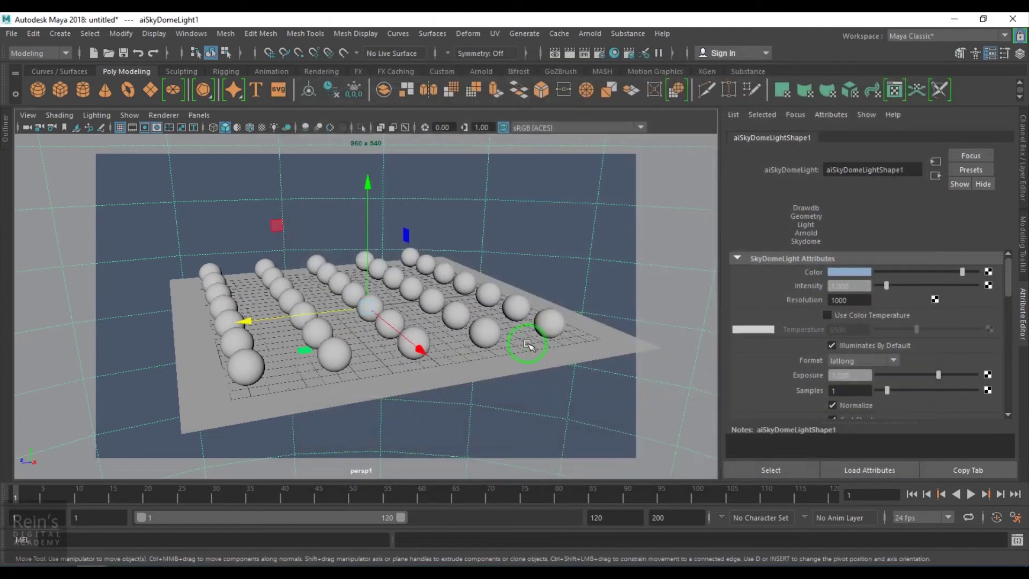
{"action": "key", "text": "Delete"}
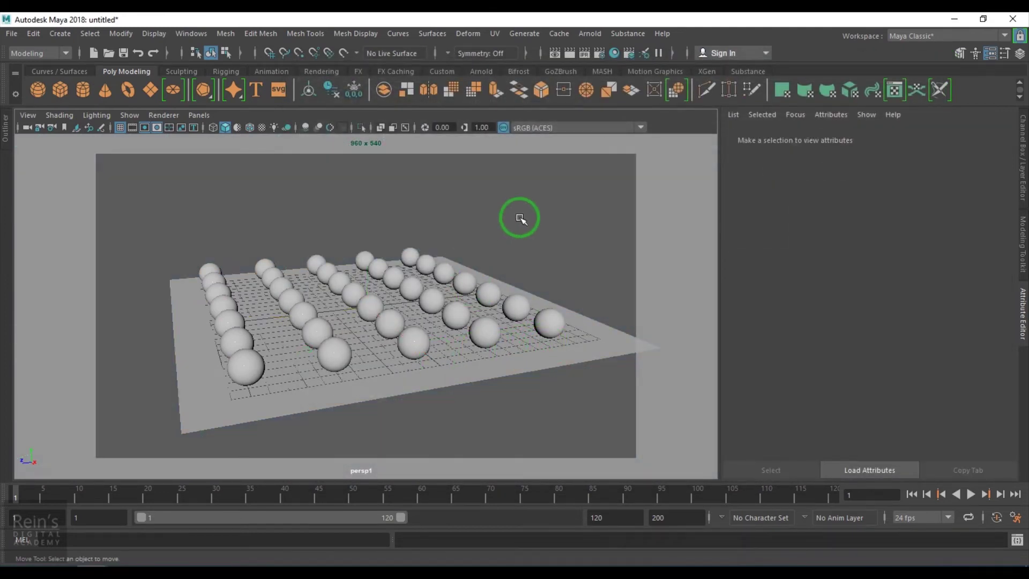
- Create an Arnold Physical Sky light, select its skydome and open the sky texture mapped to its color
{"action": "left_click", "coordinate": [589, 33]}
{"action": "mouse_move", "coordinate": [657, 96]}
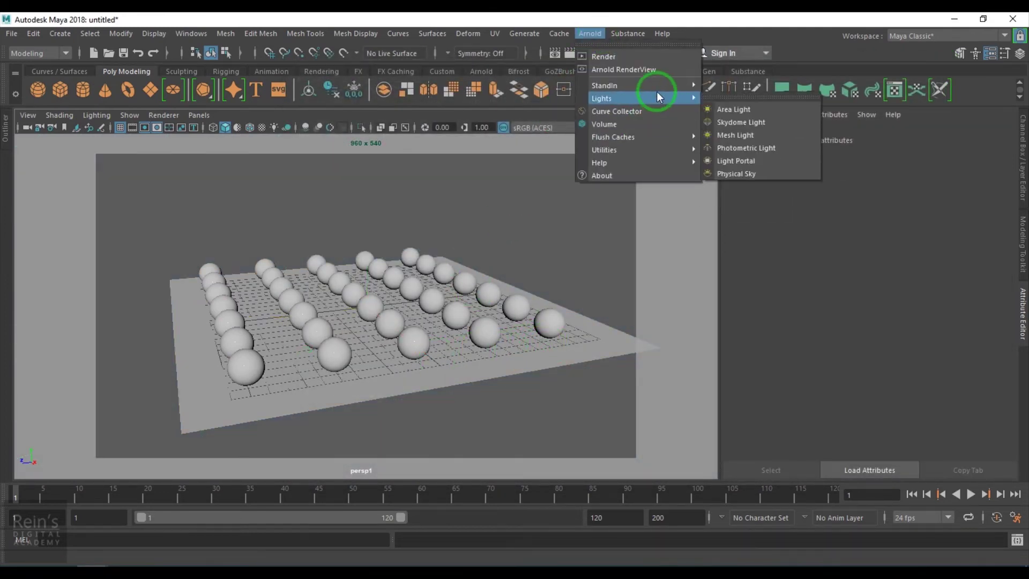
{"action": "left_click", "coordinate": [754, 173]}
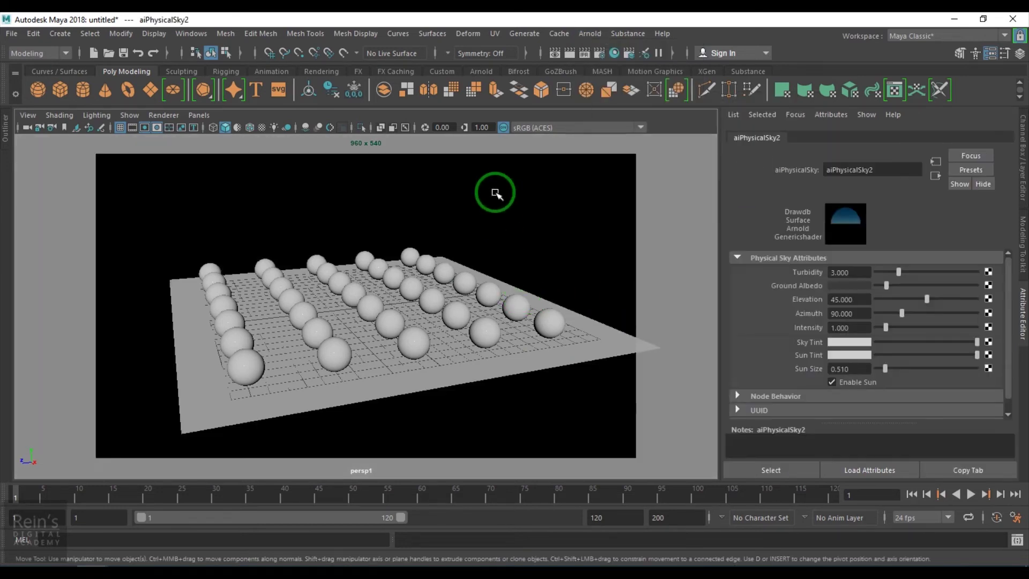
{"action": "left_click", "coordinate": [568, 223]}
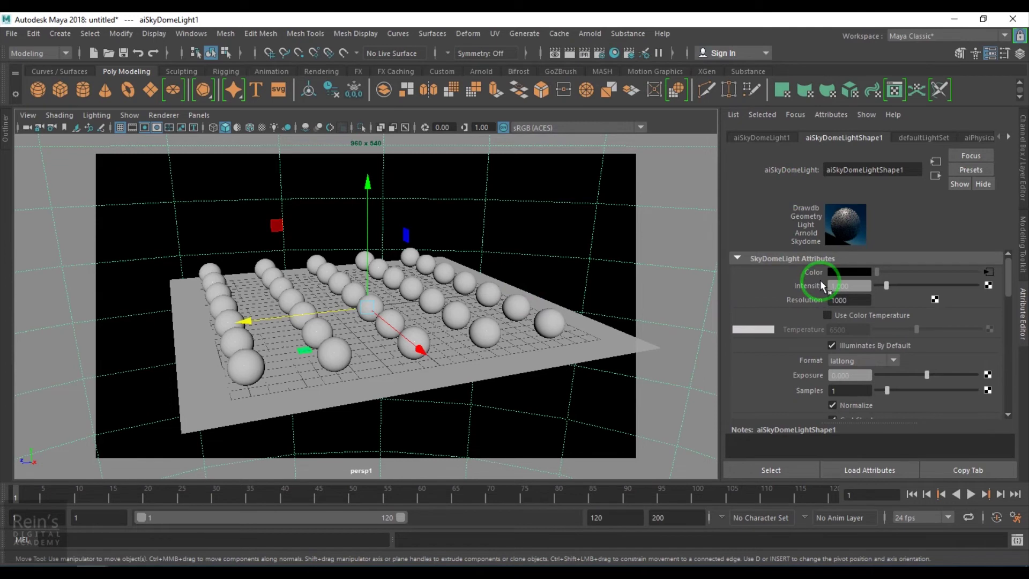
{"action": "left_click", "coordinate": [989, 272]}
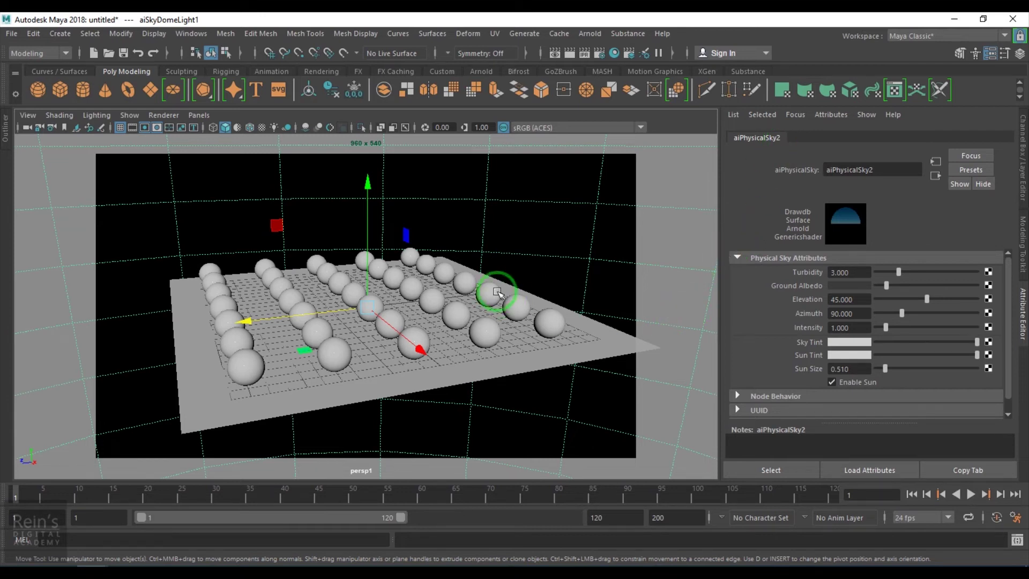
- Lower the camera toward the horizon and render the scene with the Arnold Physical Sky light
{"action": "mouse_move", "coordinate": [476, 269]}
{"action": "left_mouse_down", "text": "alt"}
{"action": "mouse_move", "coordinate": [512, 299]}
{"action": "mouse_move", "coordinate": [475, 284]}
{"action": "left_mouse_up", "text": "alt"}
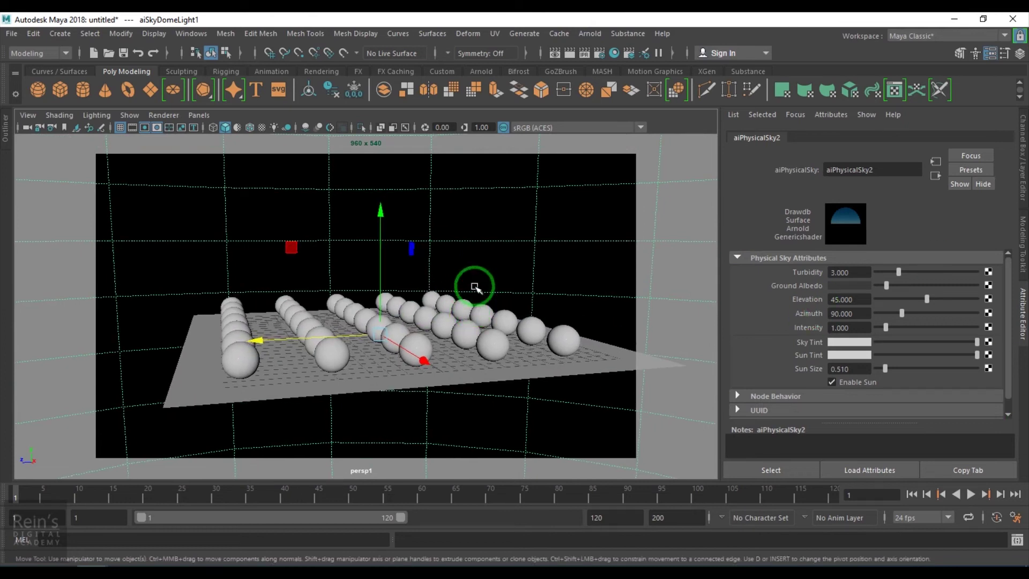
{"action": "left_click", "coordinate": [589, 33]}
{"action": "left_click", "coordinate": [601, 56]}
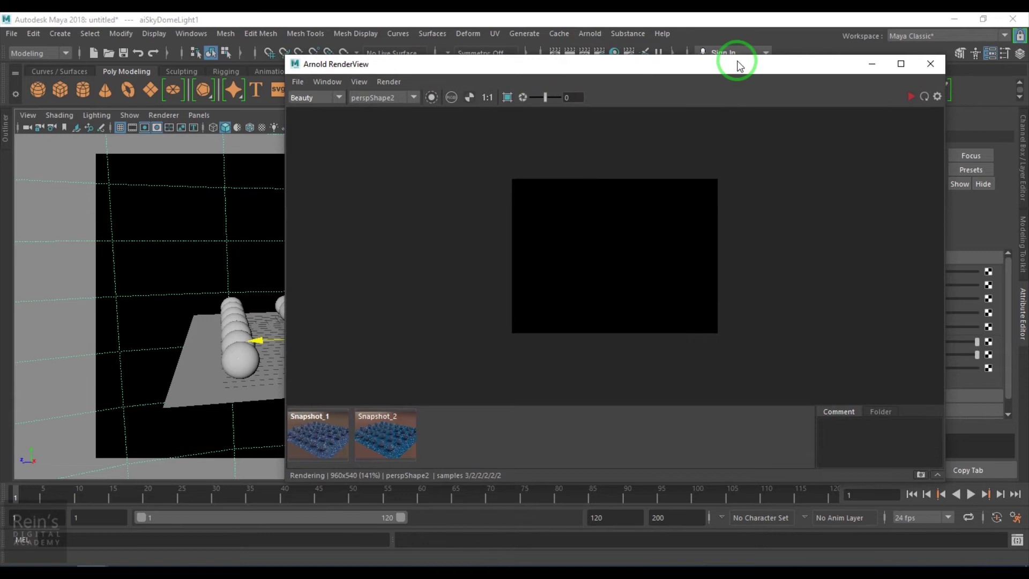
{"action": "left_click_drag", "start_coordinate": [735, 64], "coordinate": [531, 77]}
{"action": "left_click", "coordinate": [708, 109]}
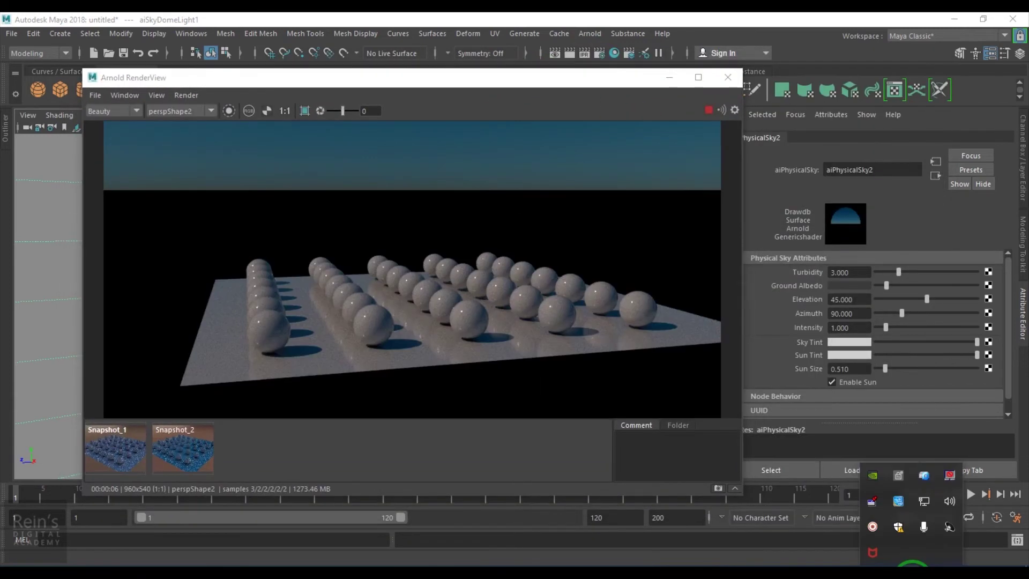
{"action": "left_click_drag", "start_coordinate": [640, 86], "coordinate": [629, 84]}
- Go from the physical sky to its connected skydome light and set the exposure to 1
{"action": "left_click", "coordinate": [935, 176]}
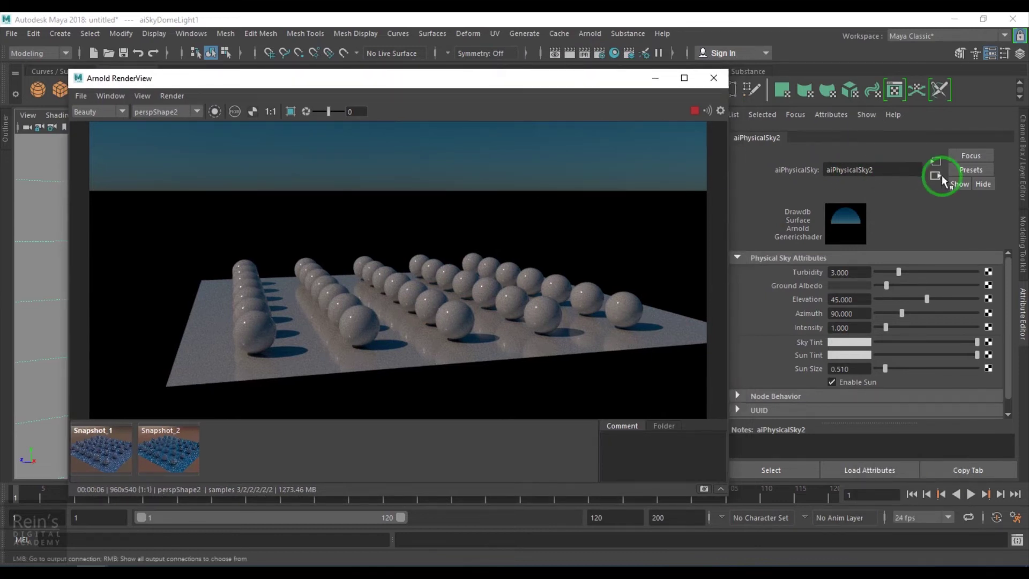
{"action": "left_click", "coordinate": [875, 346]}
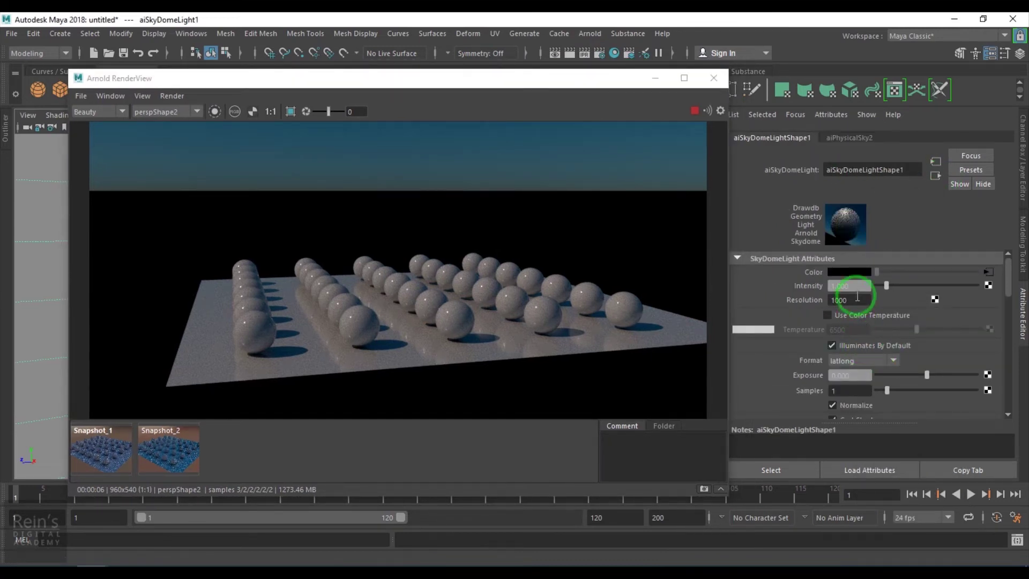
{"action": "left_click", "coordinate": [850, 374]}
{"action": "type", "text": "1"}
{"action": "key", "text": "Return"}
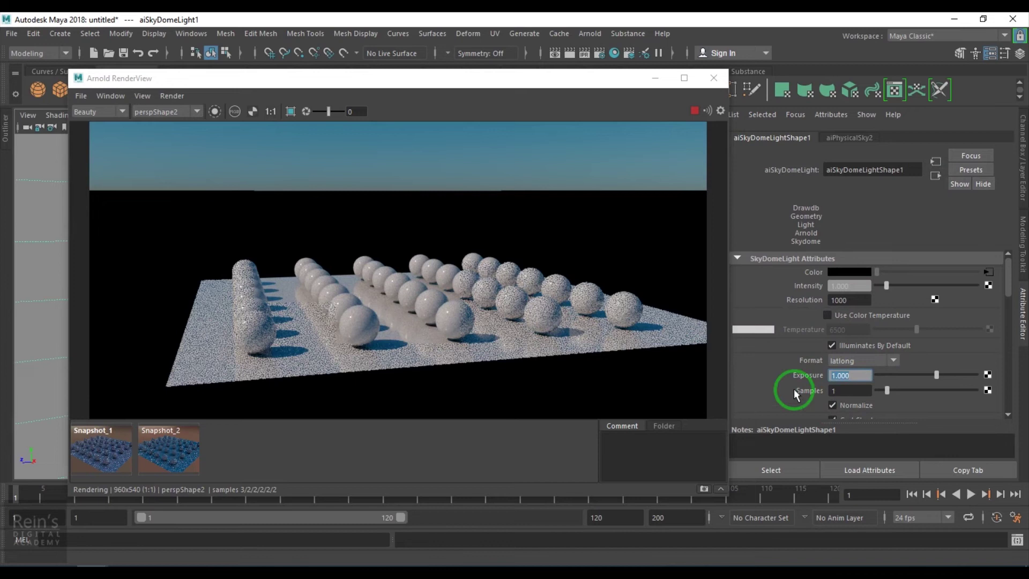
- Open the physical sky mapped to the skydome's color, try turbidity values of 7.195 and 9.123, and restore turbidity to 3
{"action": "left_click", "coordinate": [988, 271]}
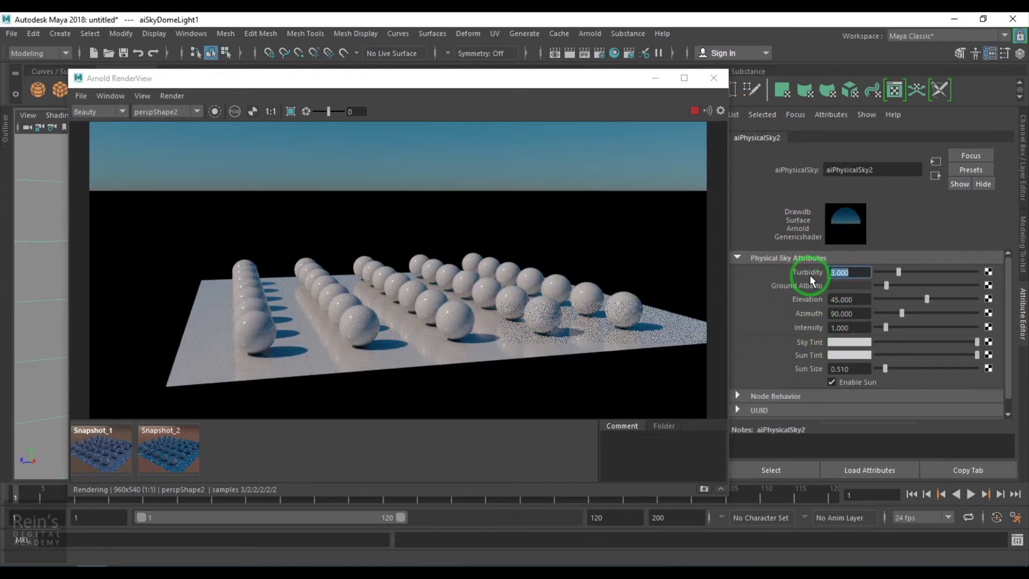
{"action": "left_click", "coordinate": [448, 176]}
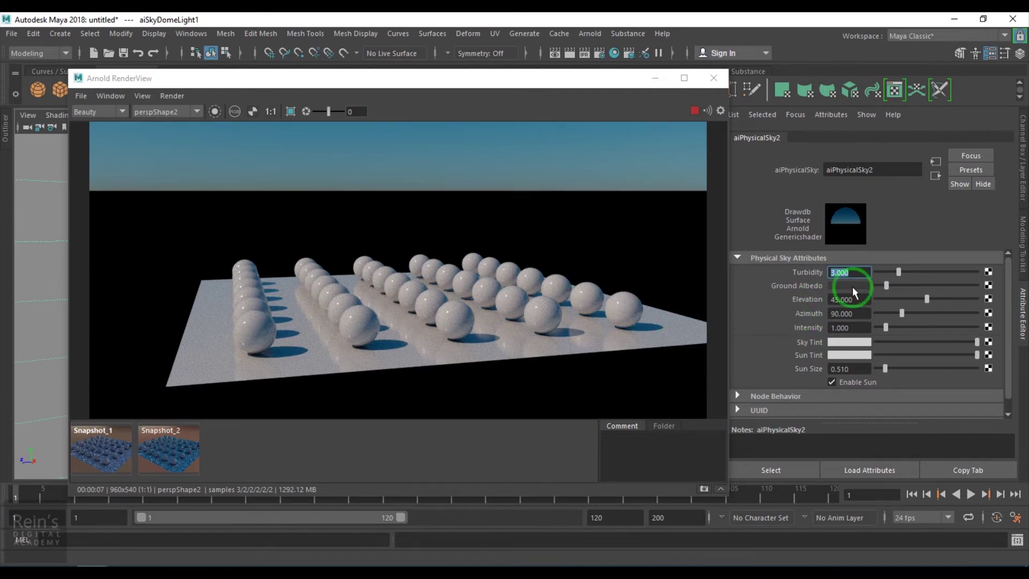
{"action": "left_click", "coordinate": [943, 269]}
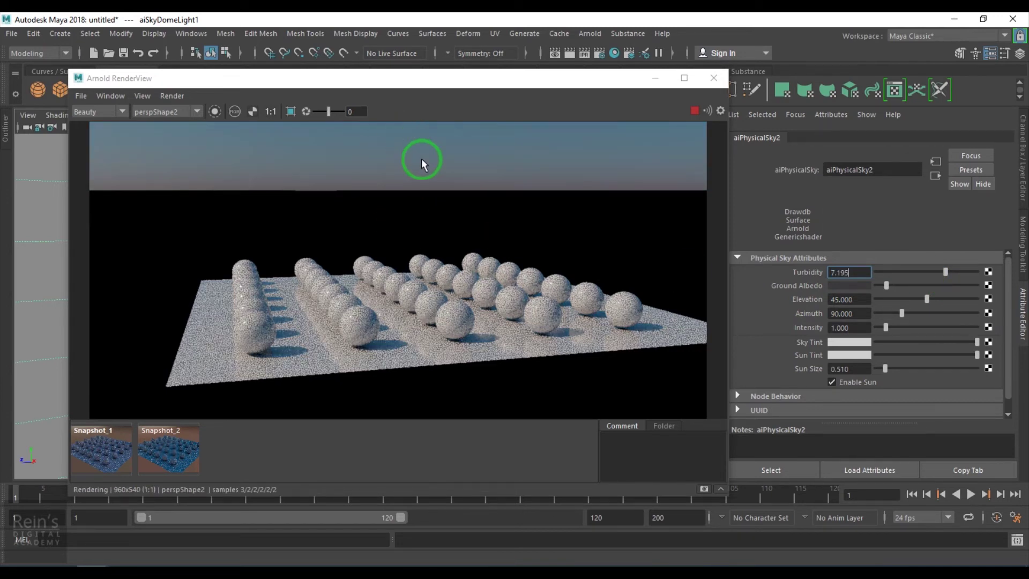
{"action": "left_click", "coordinate": [965, 271]}
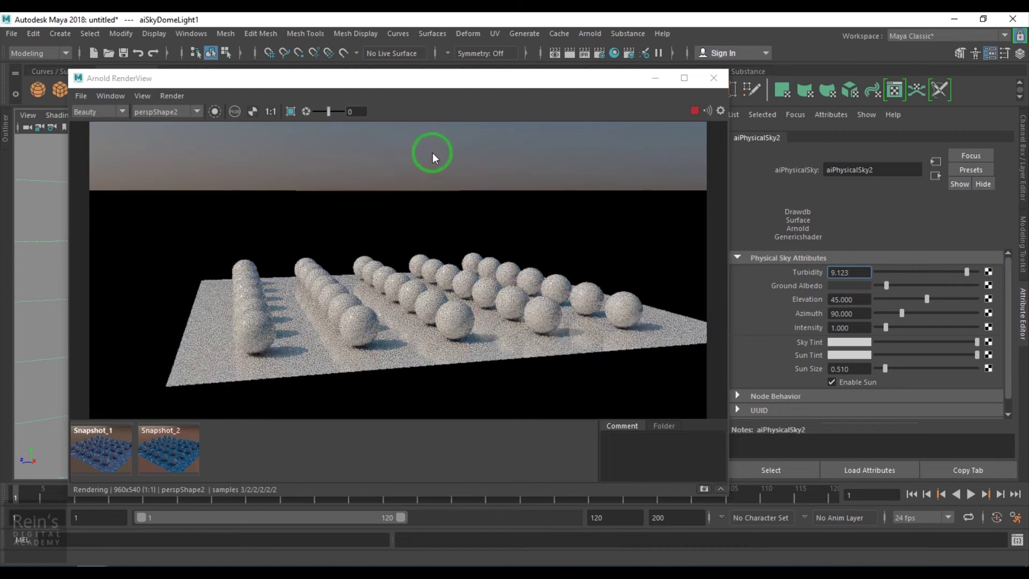
{"action": "double_click", "coordinate": [849, 271]}
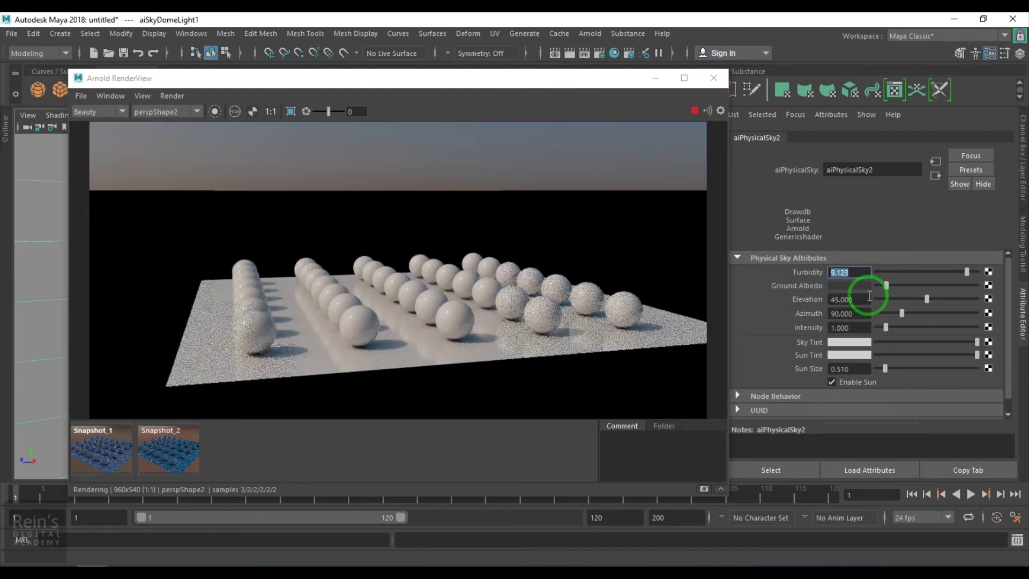
{"action": "type", "text": "3"}
{"action": "key", "text": "Return"}
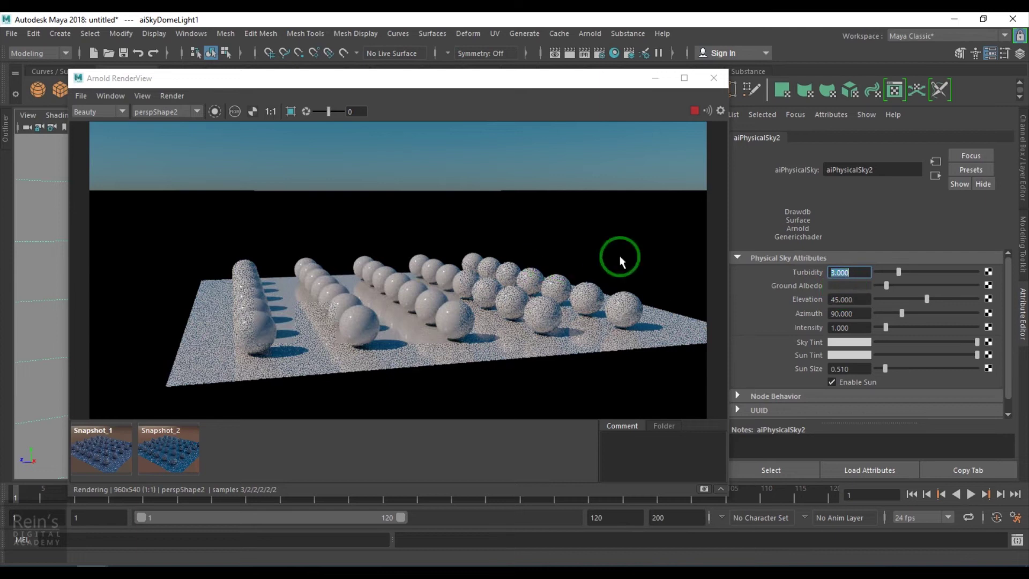
- Try a green ground albedo on the physical sky and restore the dark grey from the color history
{"action": "left_click", "coordinate": [856, 286]}
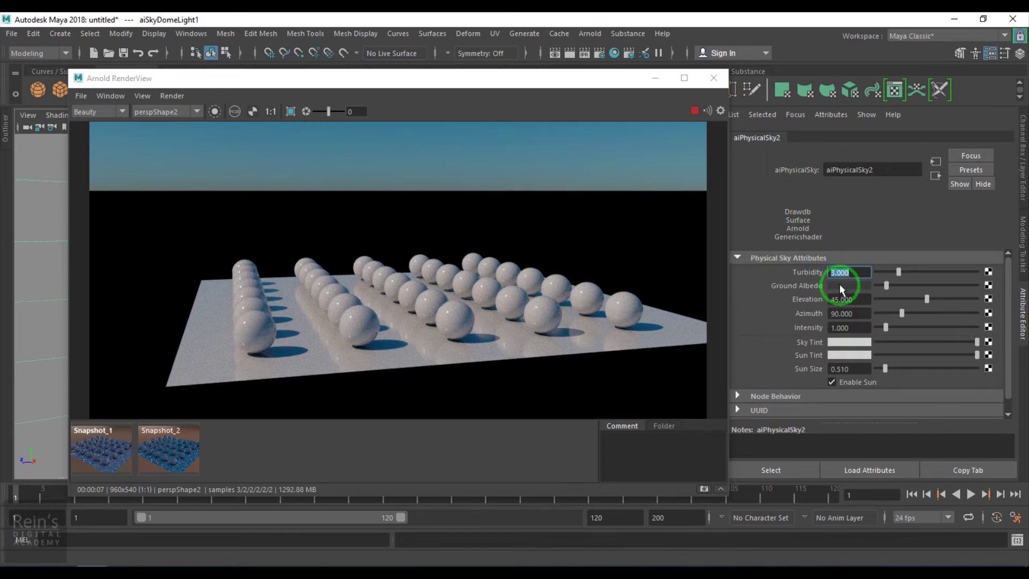
{"action": "left_click", "coordinate": [839, 285]}
{"action": "left_click_drag", "start_coordinate": [373, 178], "coordinate": [837, 310]}
{"action": "left_click", "coordinate": [399, 511]}
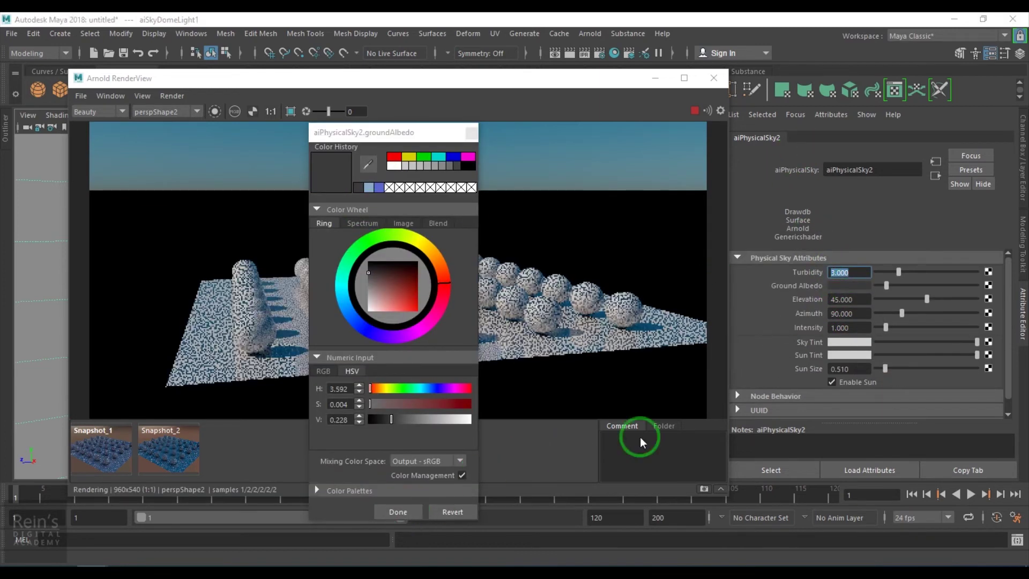
{"action": "left_click", "coordinate": [852, 285]}
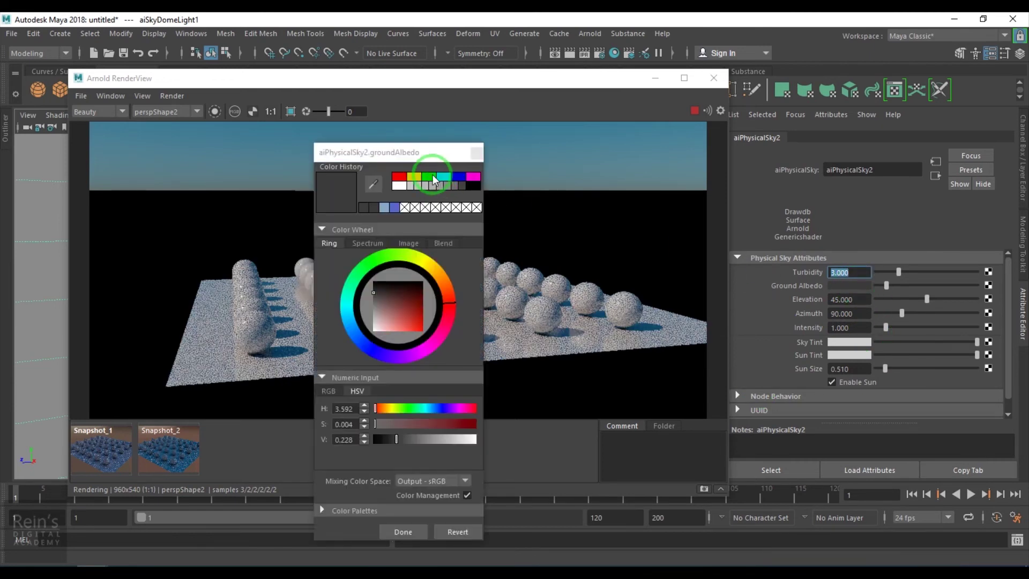
{"action": "left_click", "coordinate": [432, 176]}
{"action": "left_click", "coordinate": [396, 527]}
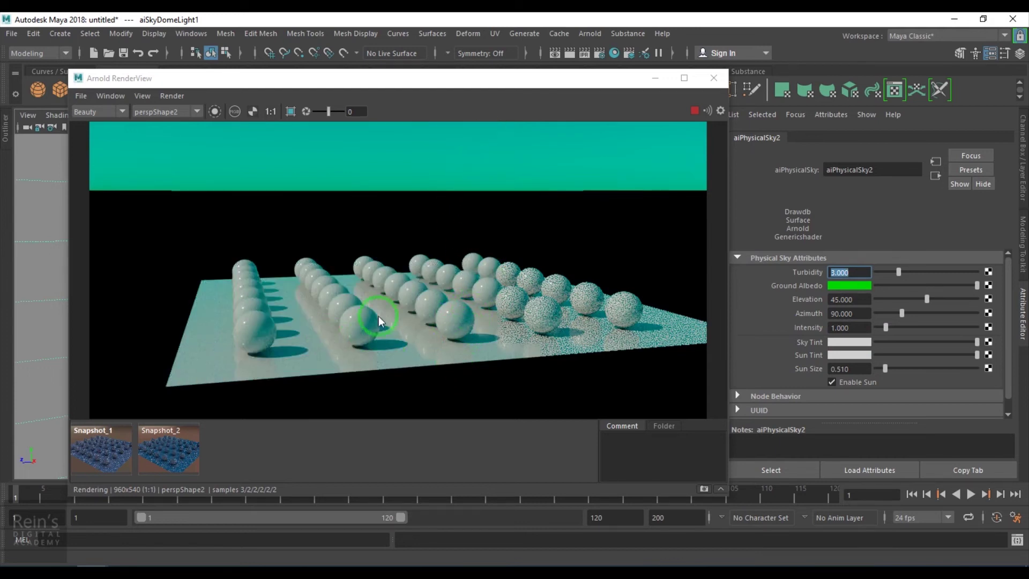
{"action": "left_click", "coordinate": [840, 285]}
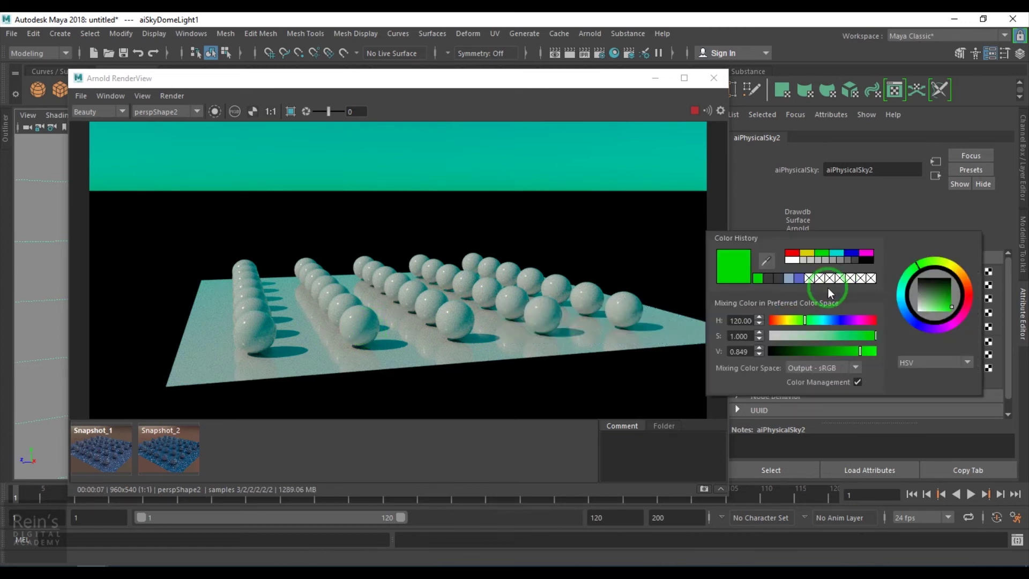
{"action": "left_click", "coordinate": [769, 279]}
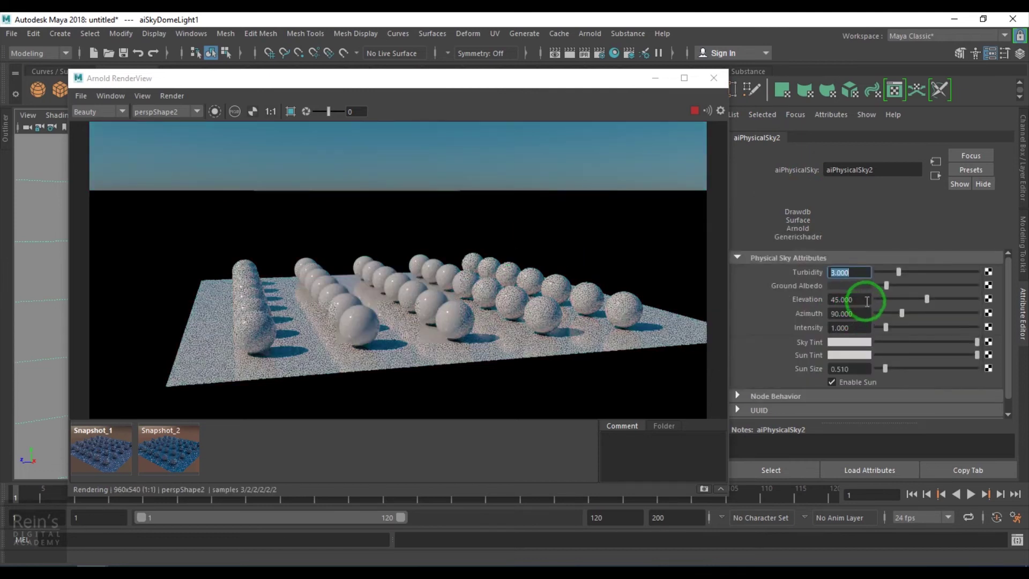
- Compare physical sky elevations of 5, 90 and 180, finishing with the elevation at 5
{"action": "left_click_drag", "start_coordinate": [867, 299], "coordinate": [773, 300]}
{"action": "type", "text": "5"}
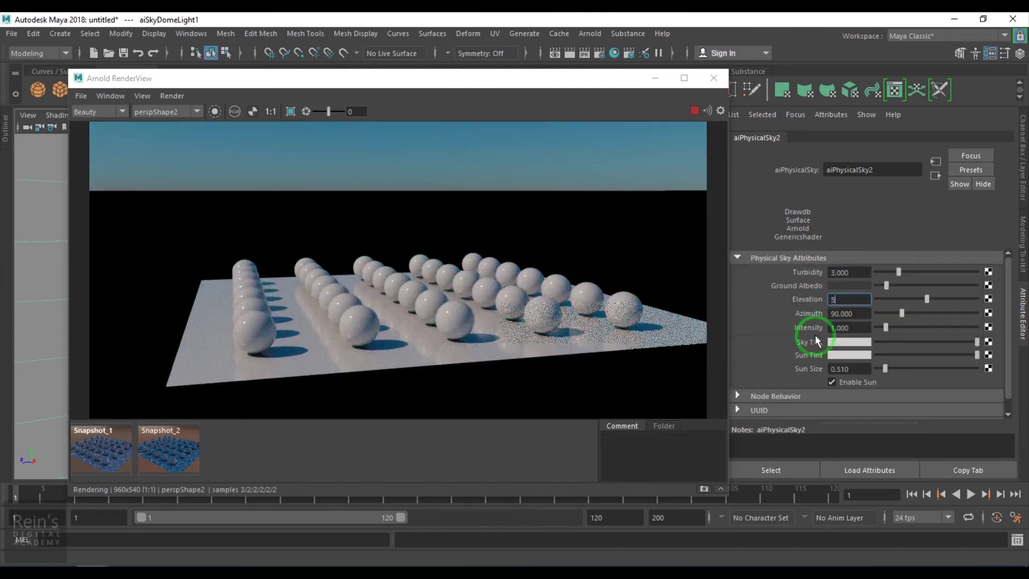
{"action": "key", "text": "Return"}
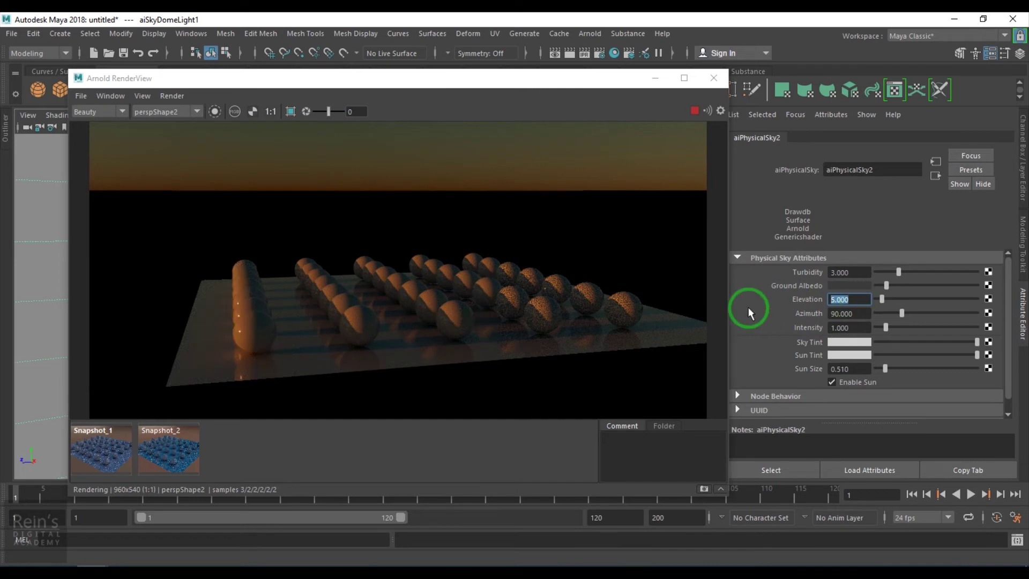
{"action": "type", "text": "90"}
{"action": "key", "text": "Return"}
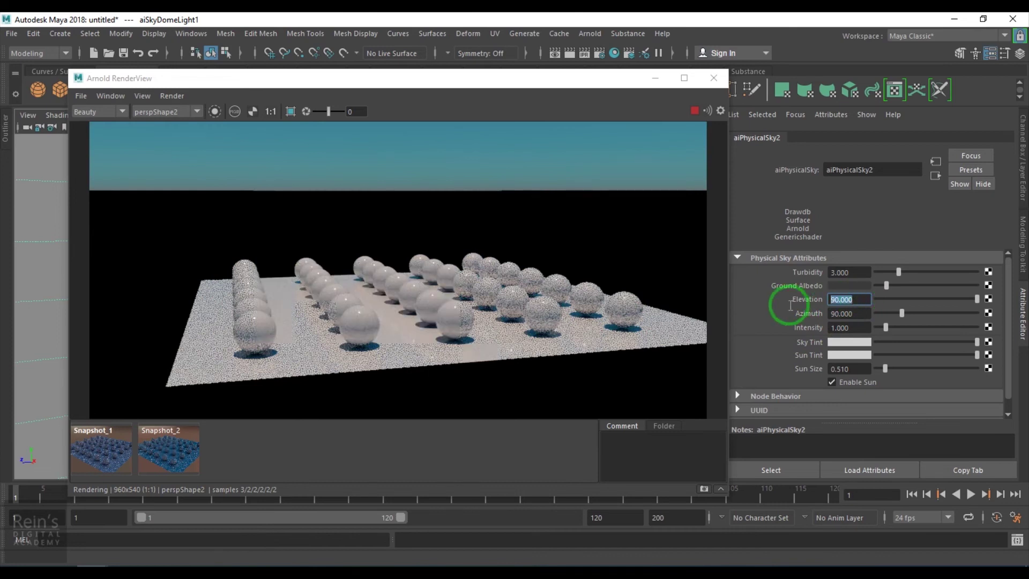
{"action": "type", "text": "180"}
{"action": "key", "text": "Return"}
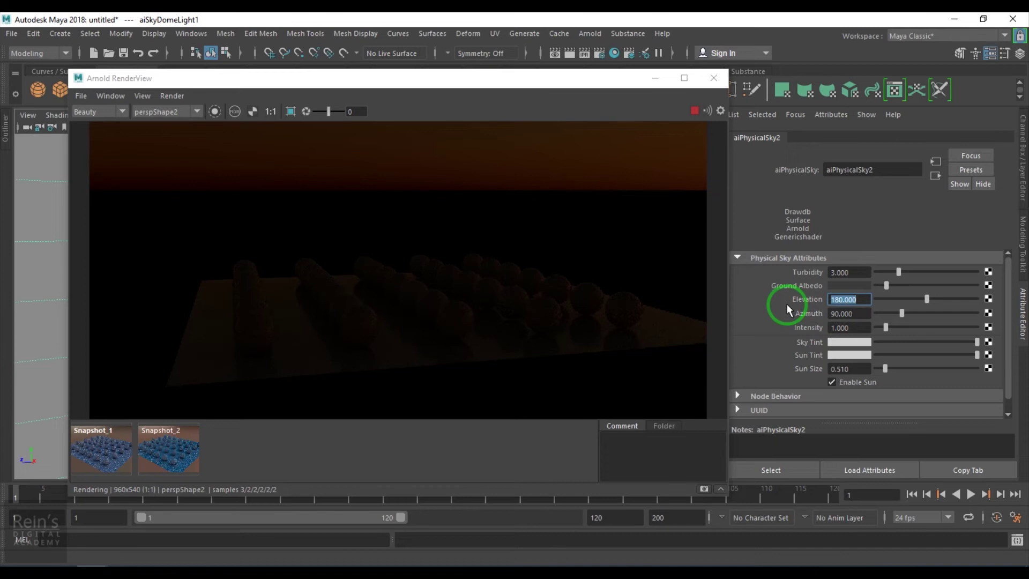
{"action": "type", "text": "5"}
{"action": "key", "text": "Return"}
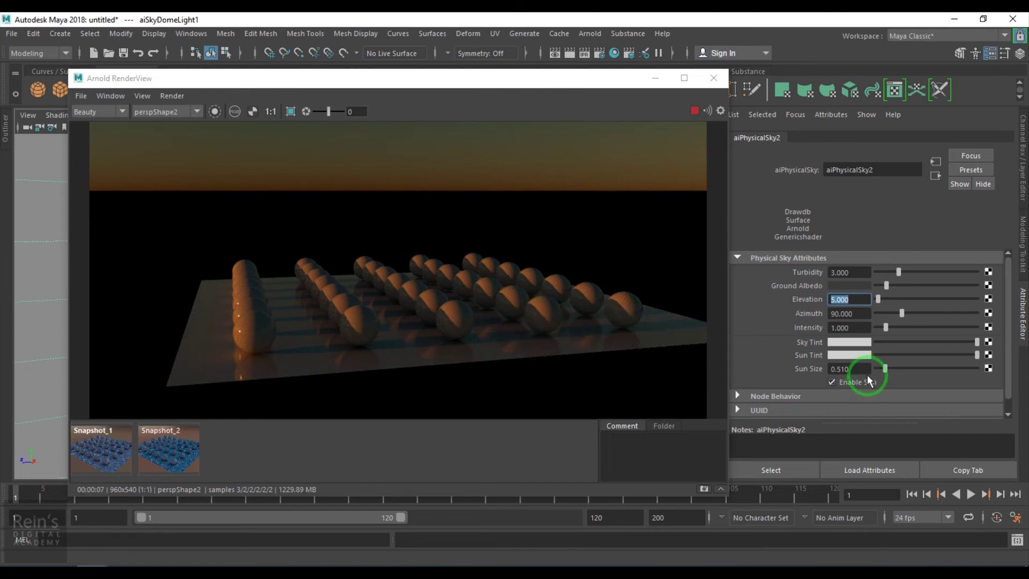
- Try physical sky azimuth values of 0 and 180 to compare the sun's direction in the render
{"action": "key", "text": "Tab"}
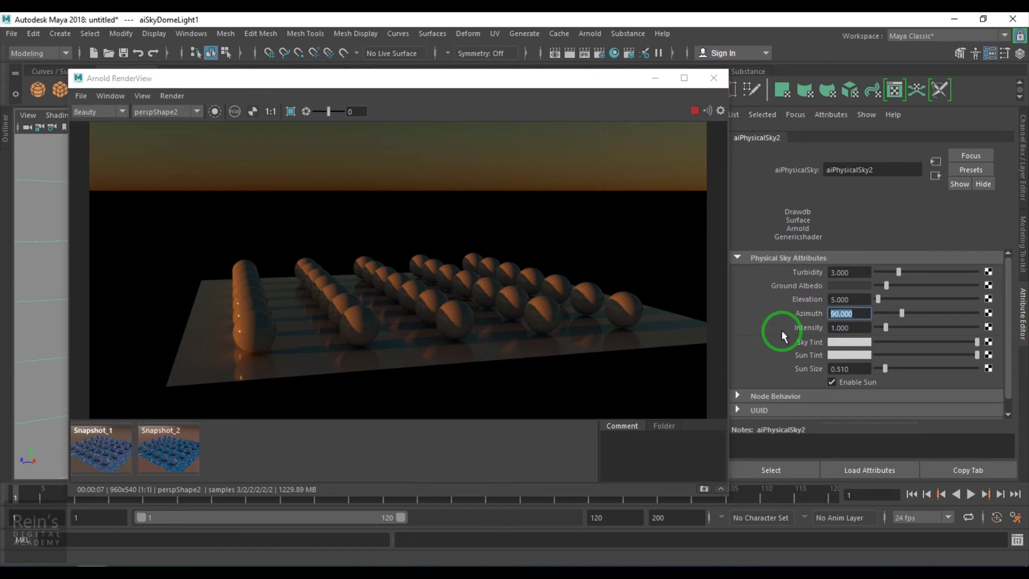
{"action": "type", "text": "0"}
{"action": "key", "text": "Return"}
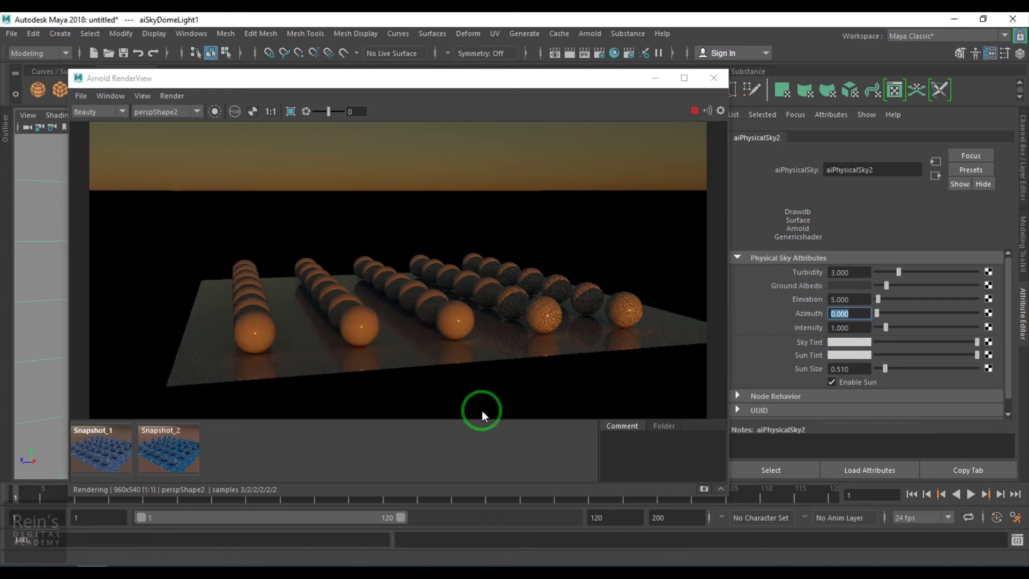
{"action": "type", "text": "180"}
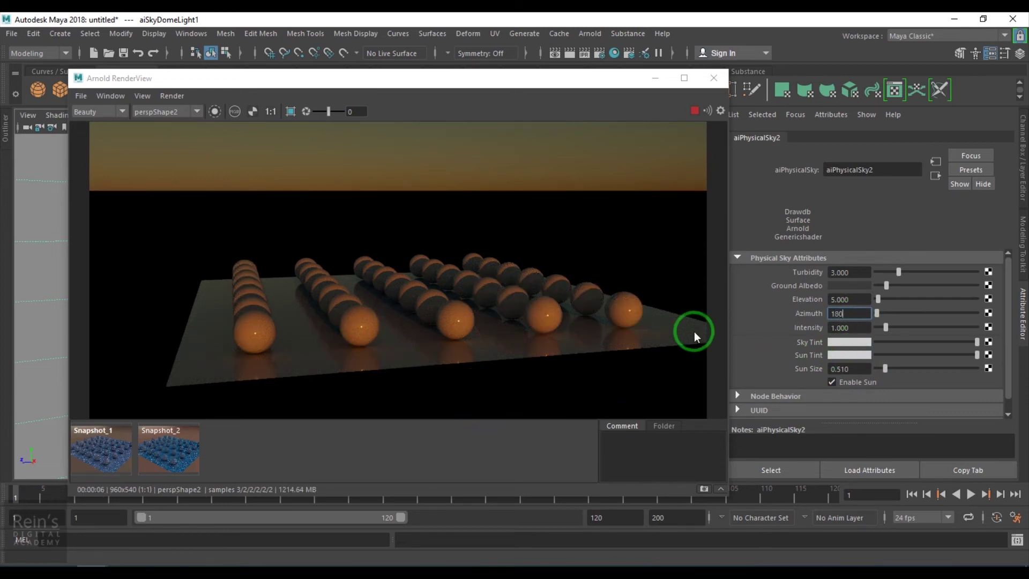
{"action": "key", "text": "Return"}
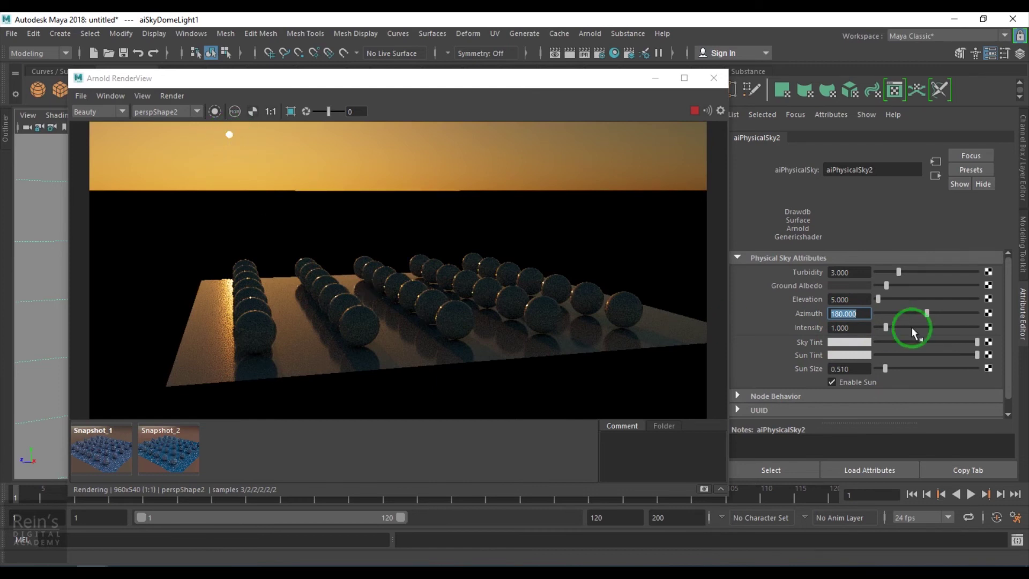
- Lower the sun toward the horizon by trying an elevation of 1 and settling on 2
{"action": "left_click", "coordinate": [852, 299]}
{"action": "type", "text": "1"}
{"action": "key", "text": "Return"}
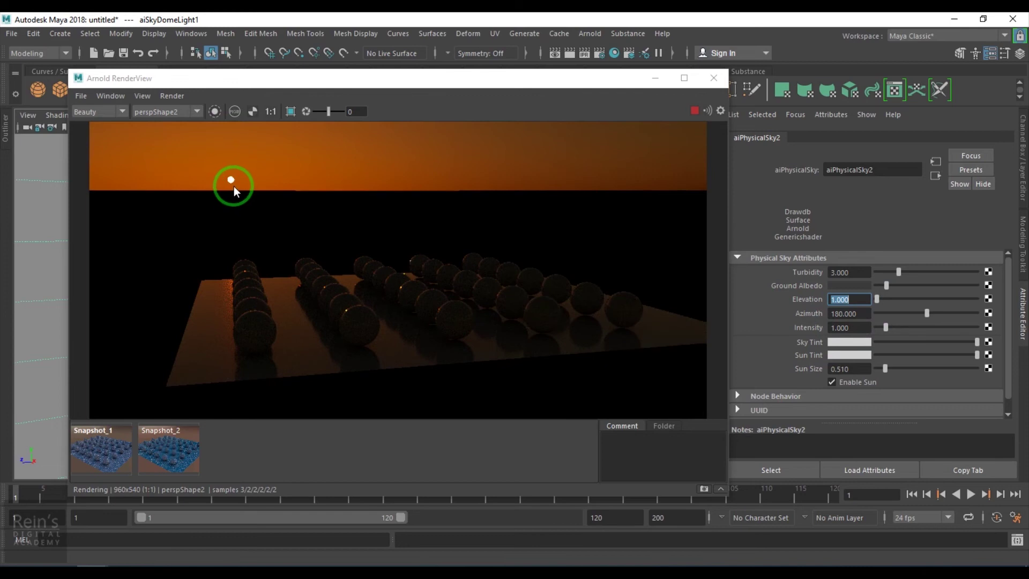
{"action": "type", "text": "2"}
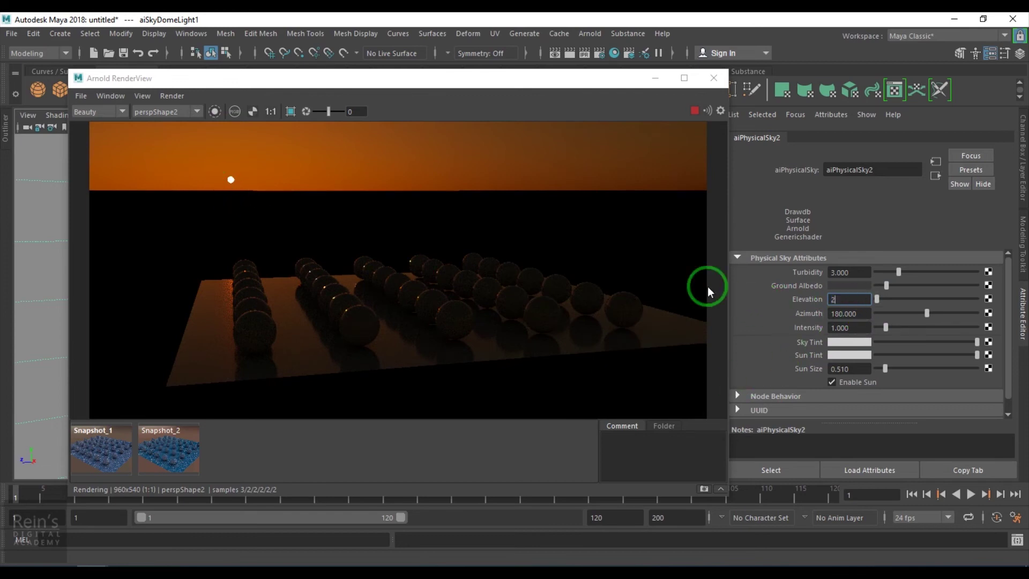
{"action": "key", "text": "Return"}
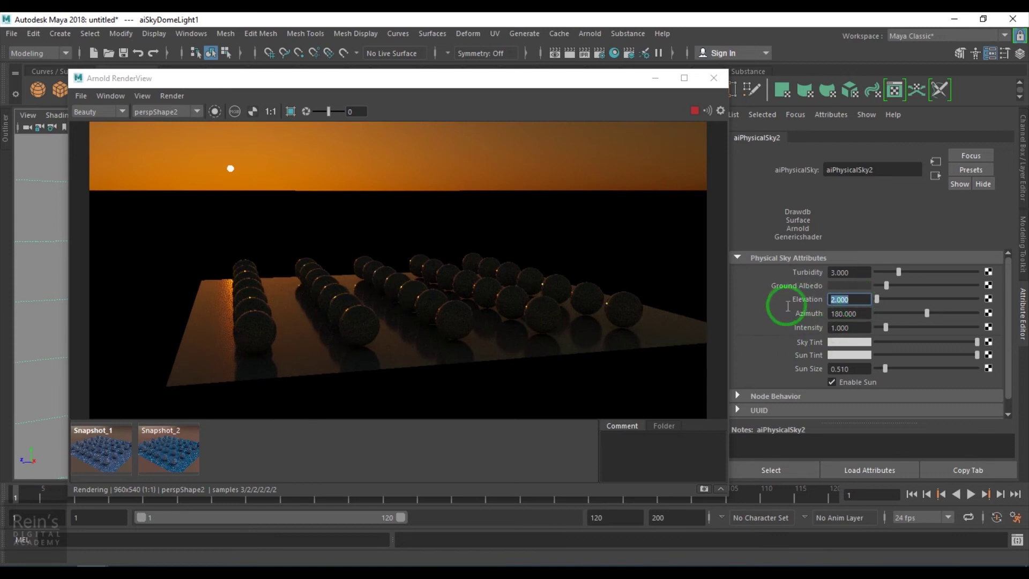
- Shift the sun along the horizon by trying azimuths of 160, 170, 180 and 190, and finish at 200
{"action": "left_click", "coordinate": [834, 313]}
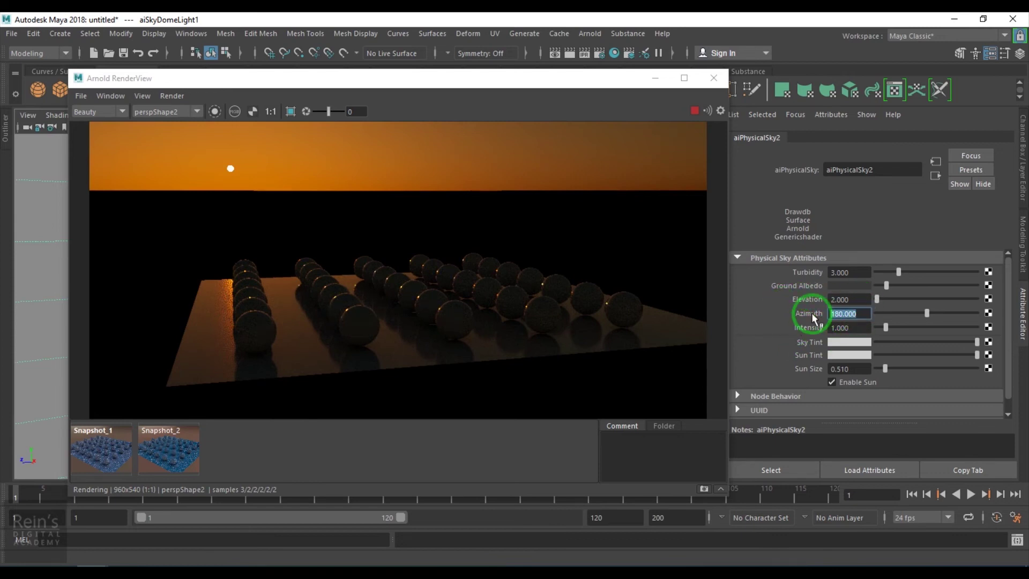
{"action": "type", "text": "160"}
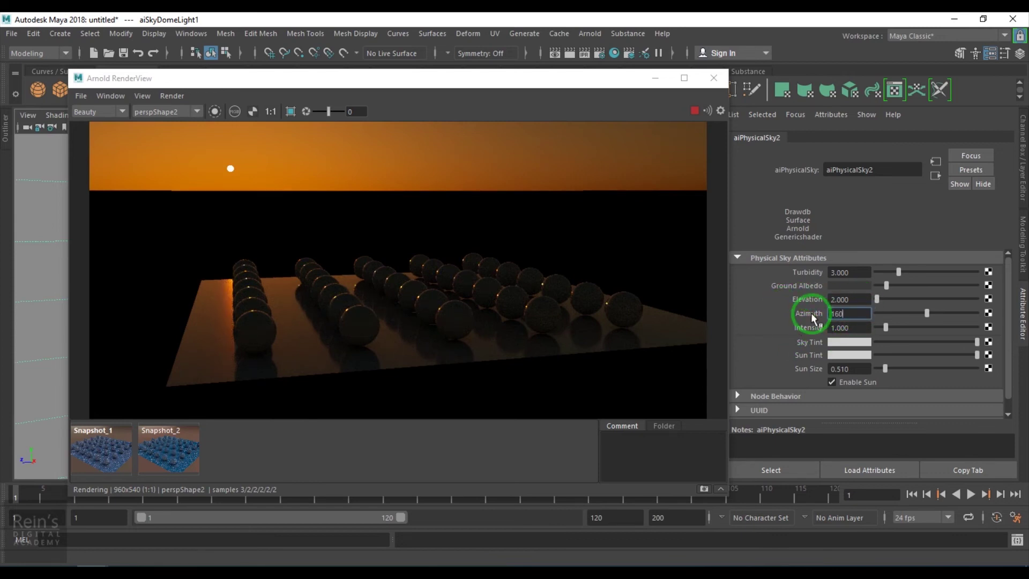
{"action": "key", "text": "Return"}
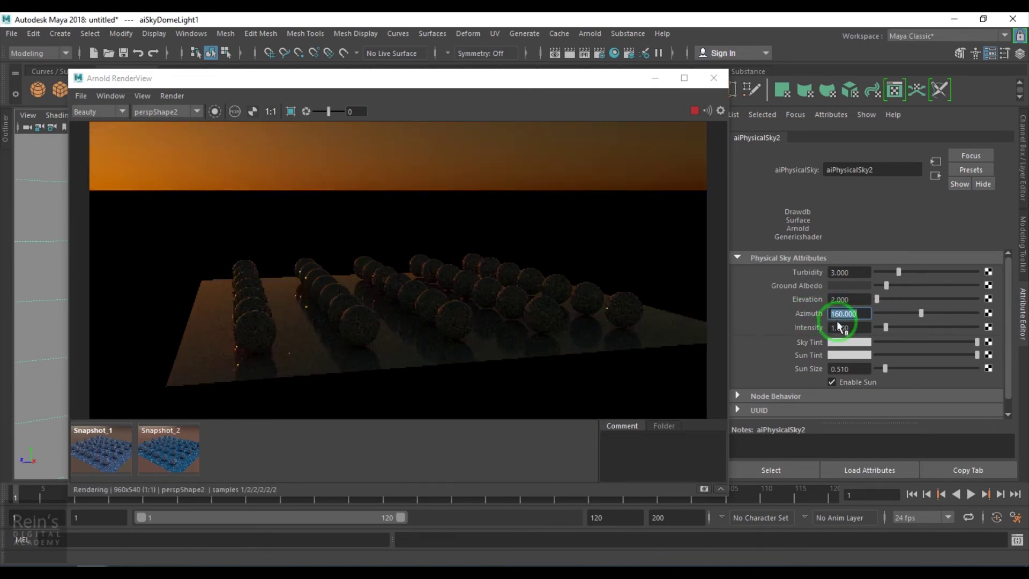
{"action": "type", "text": "170"}
{"action": "key", "text": "Return"}
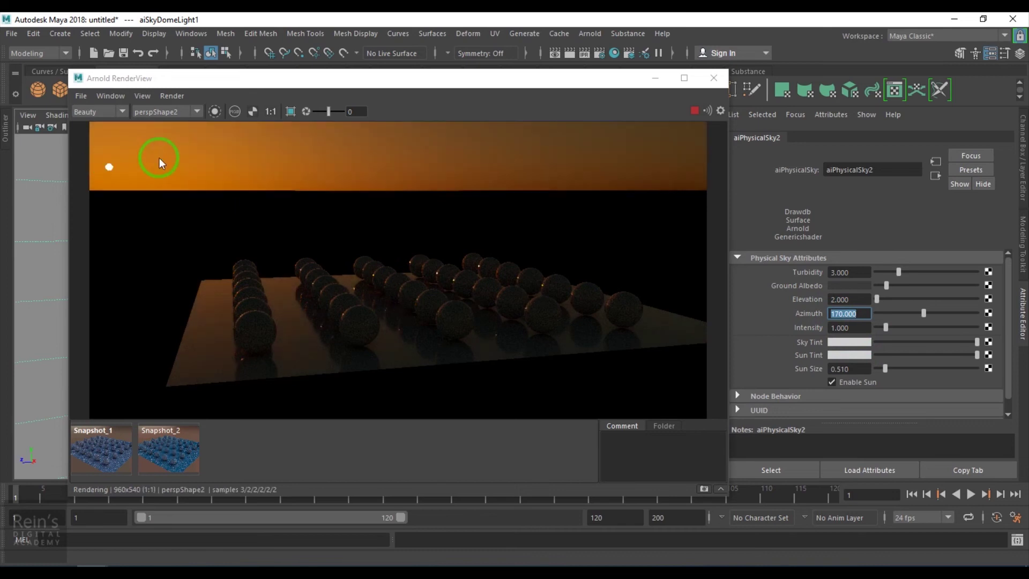
{"action": "type", "text": "180"}
{"action": "key", "text": "Return"}
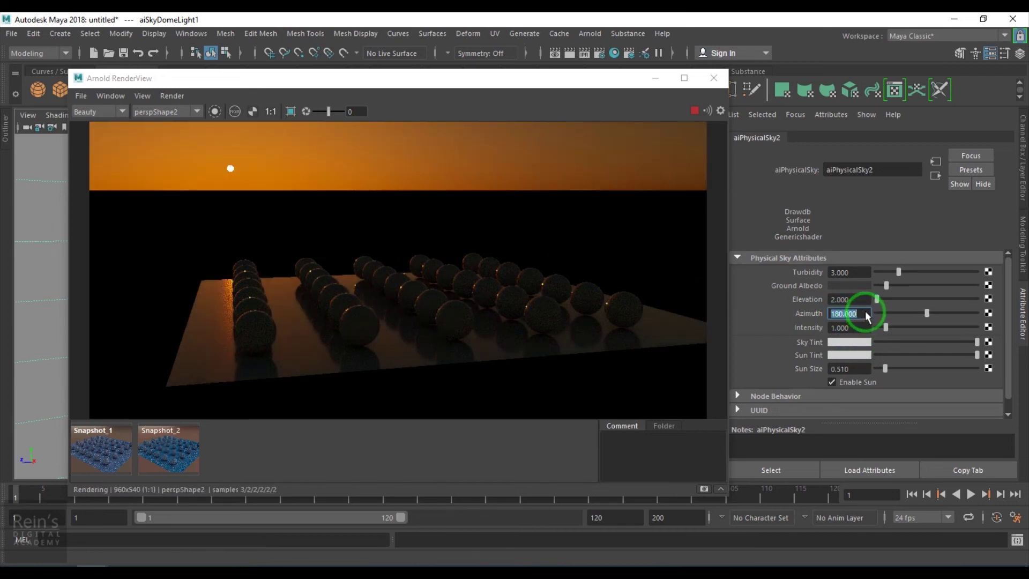
{"action": "type", "text": "190"}
{"action": "key", "text": "Return"}
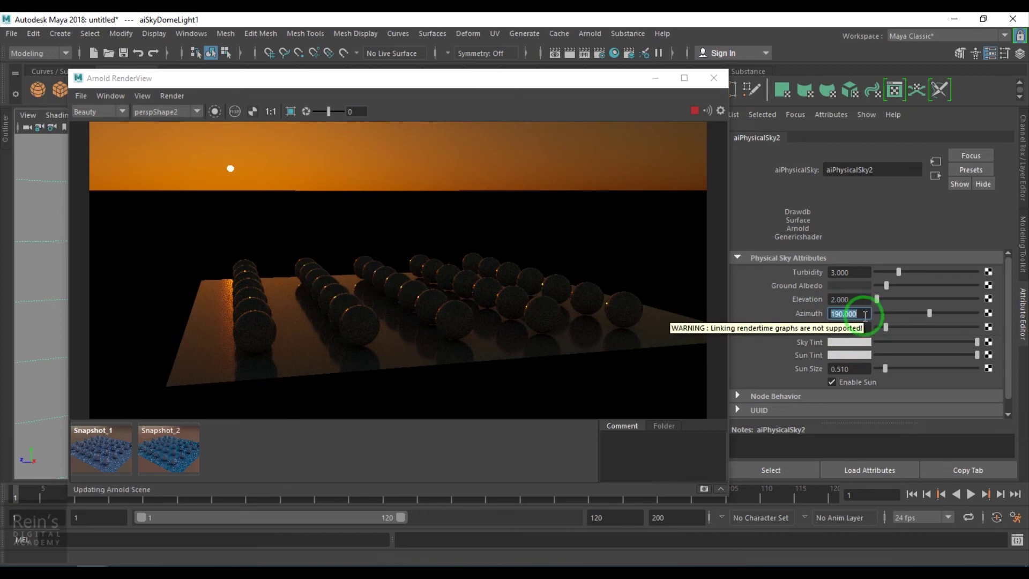
{"action": "type", "text": "20"}
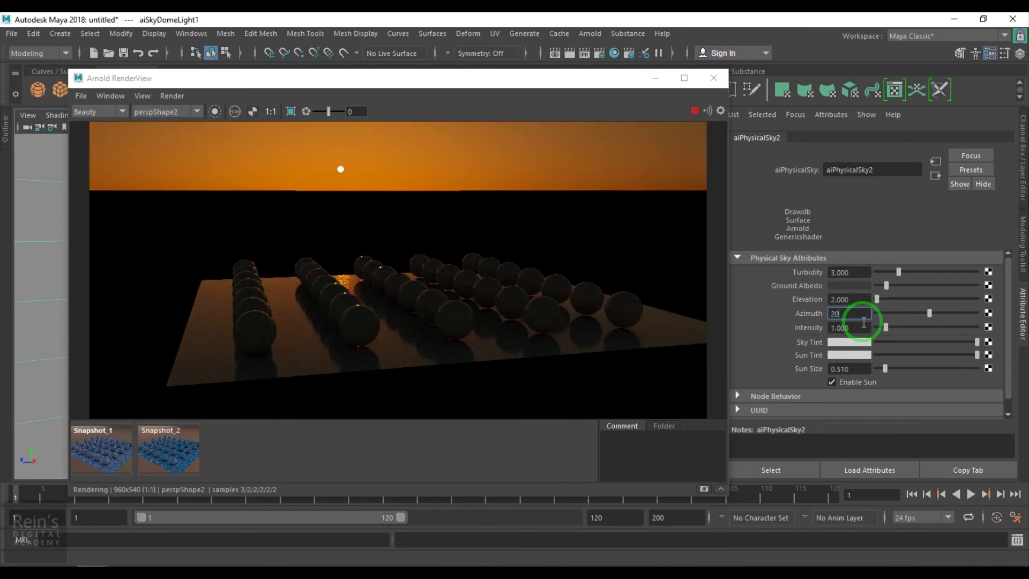
{"action": "type", "text": "0"}
{"action": "key", "text": "Return"}
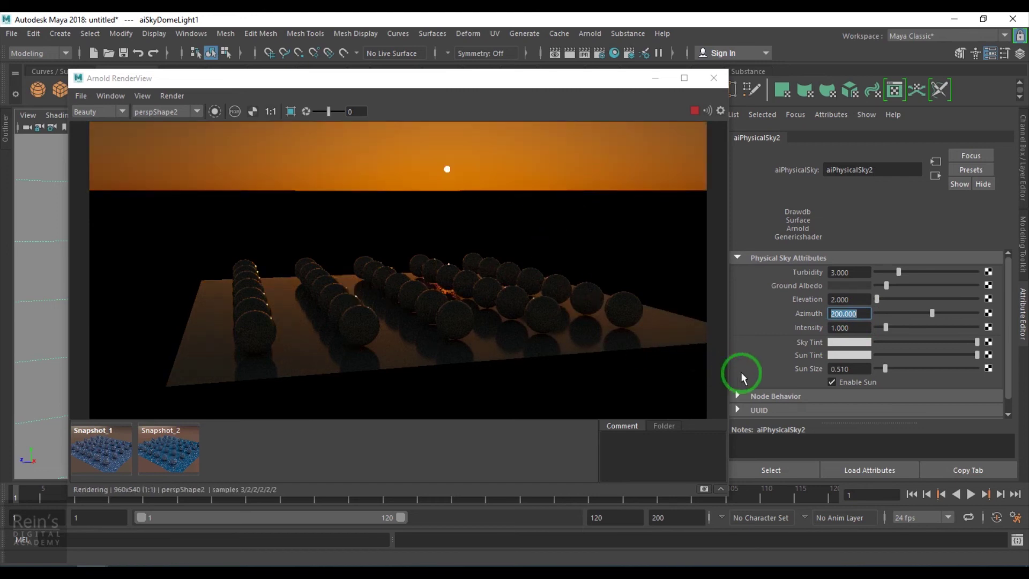
- Try a physical sky intensity of 2 and restore it to 1
{"action": "key", "text": "Tab"}
{"action": "type", "text": "2"}
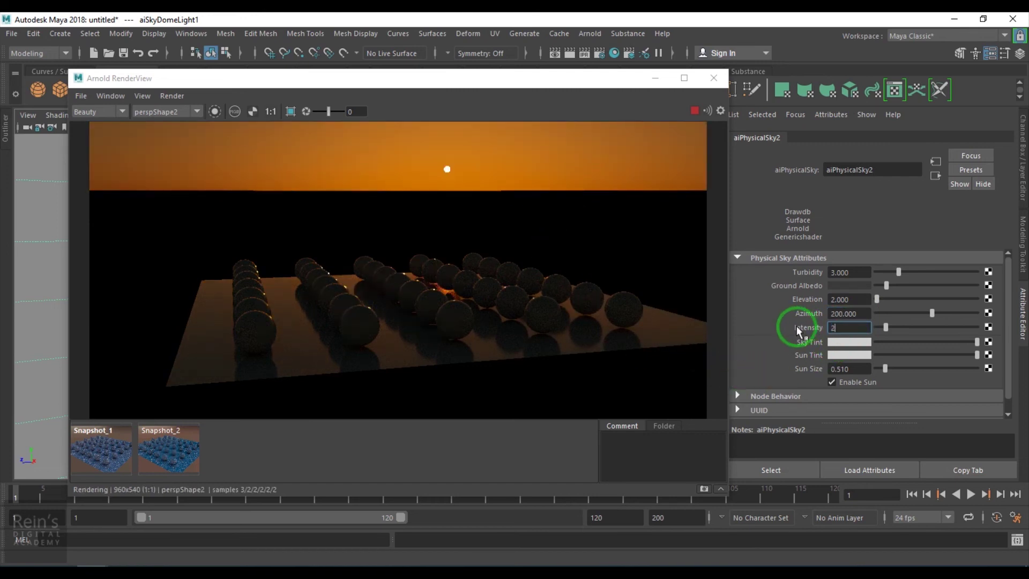
{"action": "key", "text": "Return"}
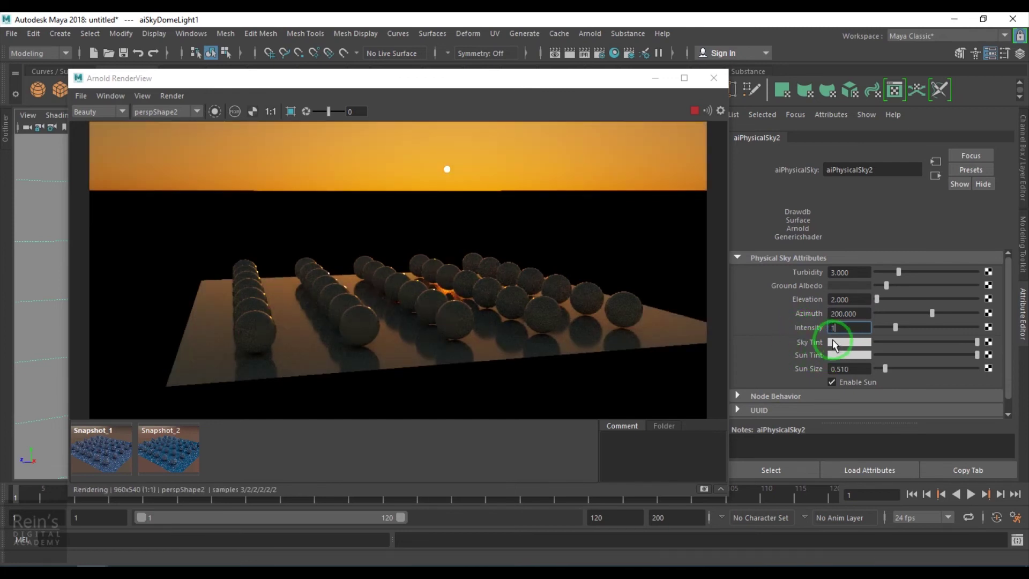
{"action": "key", "text": "Return"}
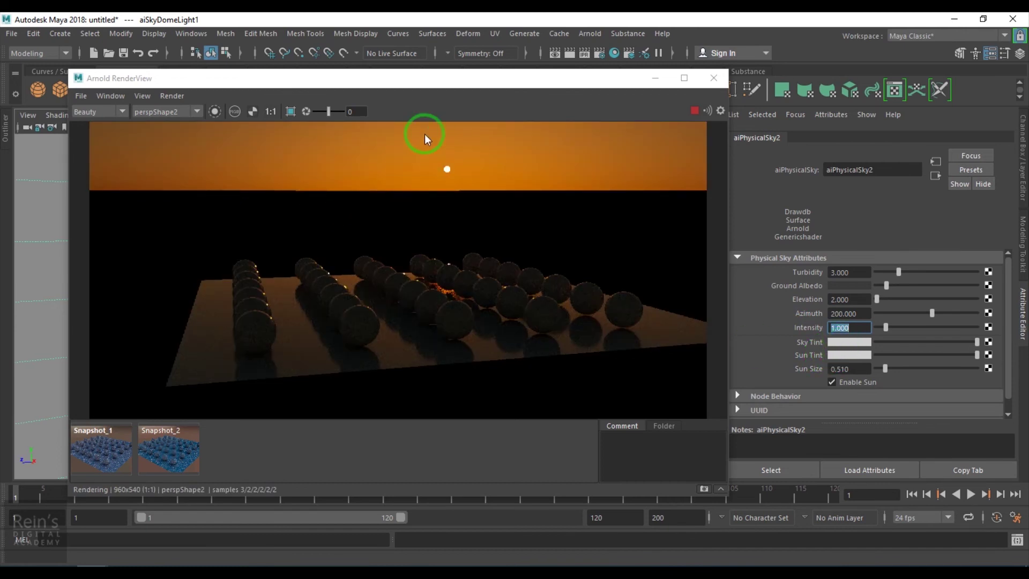
- Try darkening the physical sky's sky tint to black, and raise it back to near white
{"action": "left_click", "coordinate": [886, 342]}
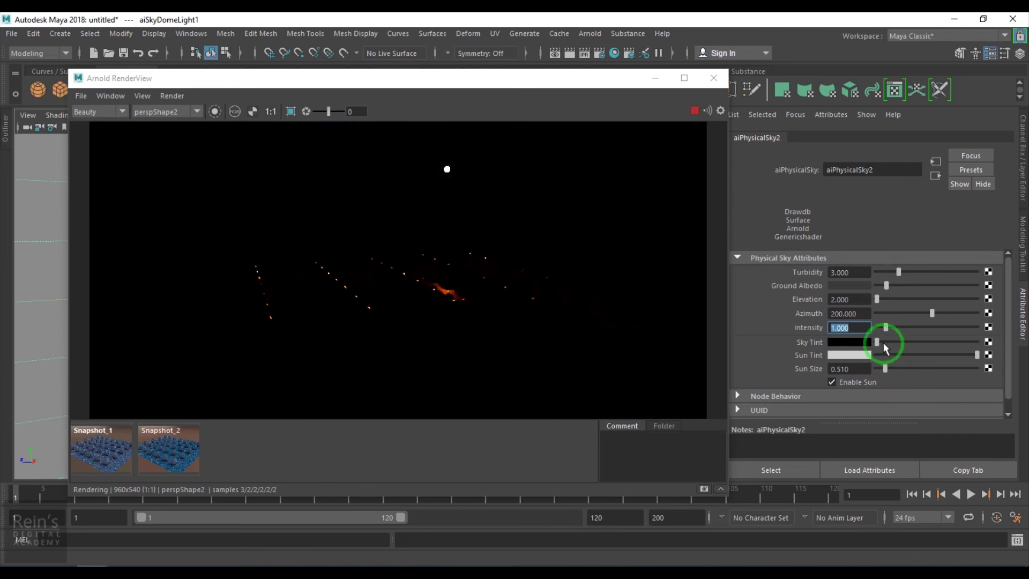
{"action": "left_click_drag", "start_coordinate": [883, 343], "coordinate": [911, 342]}
{"action": "left_click", "coordinate": [973, 342]}
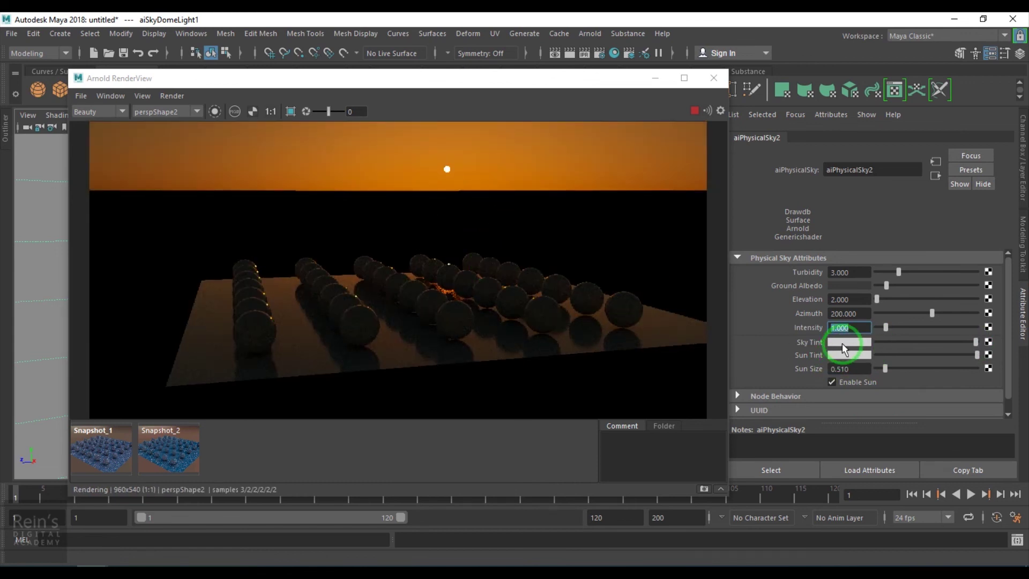
- Try a green sky tint for the physical sky, and restore it to light grey
{"action": "left_click", "coordinate": [843, 344]}
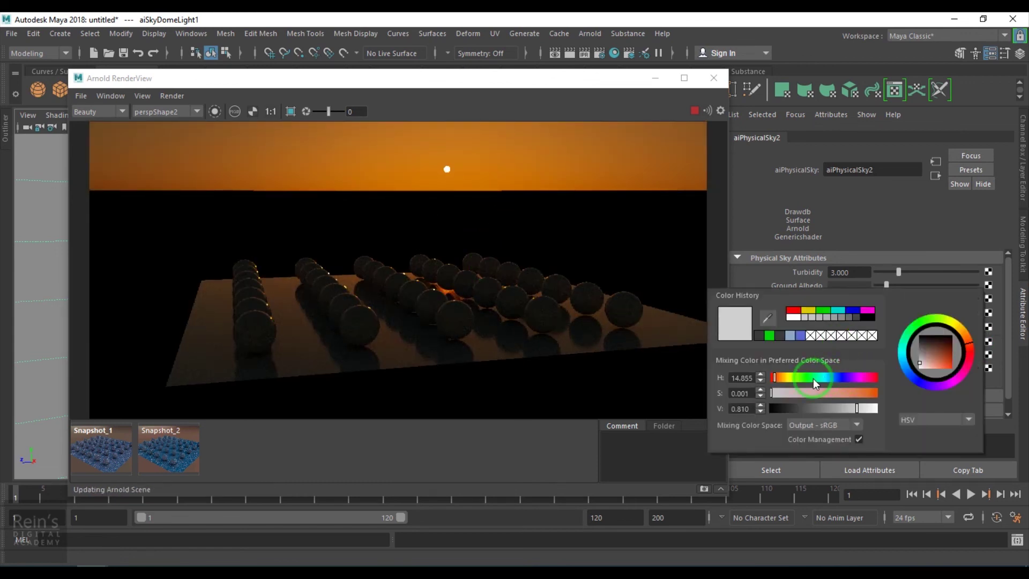
{"action": "left_click", "coordinate": [770, 336]}
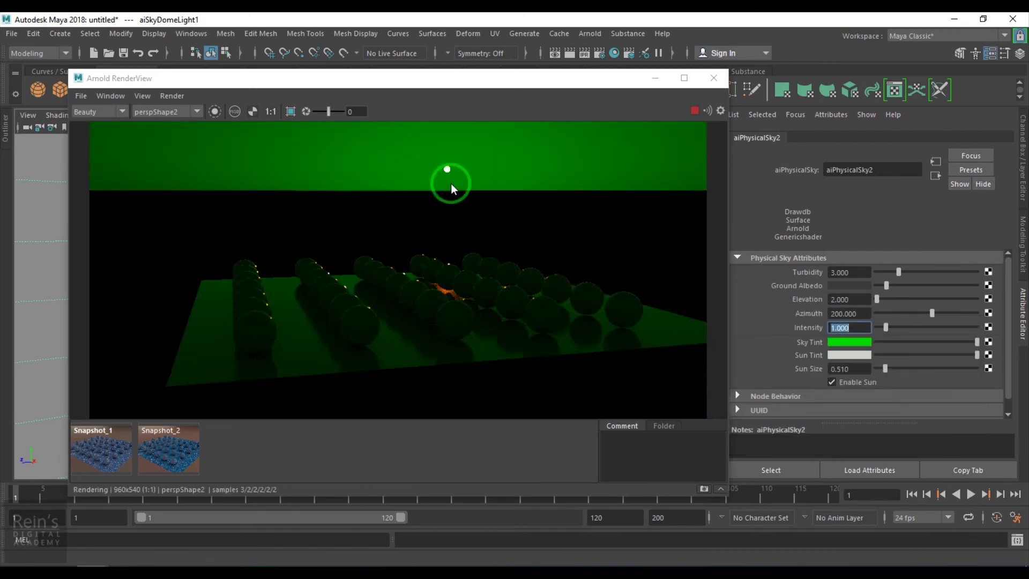
{"action": "left_click", "coordinate": [850, 342]}
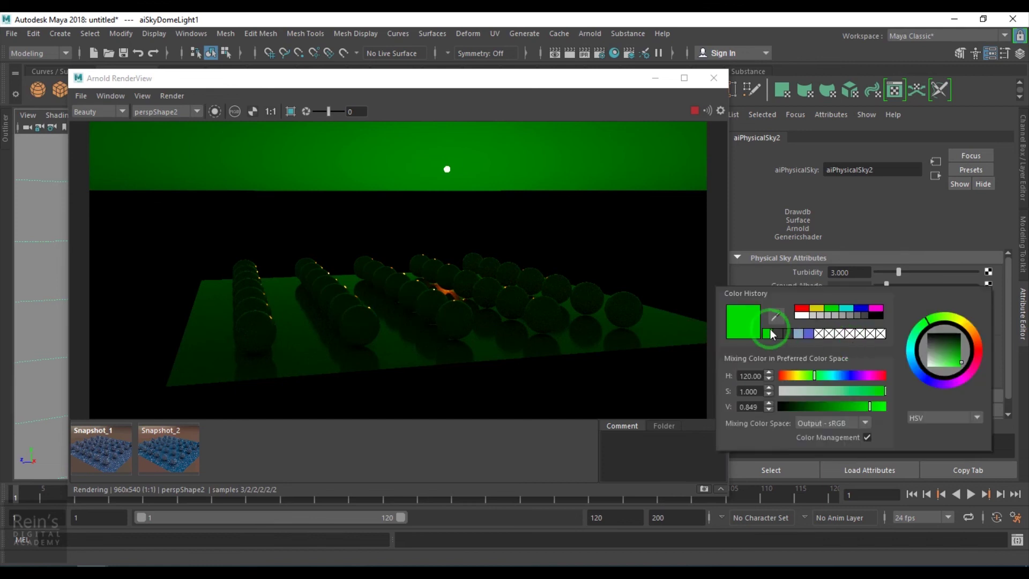
{"action": "left_click", "coordinate": [797, 315]}
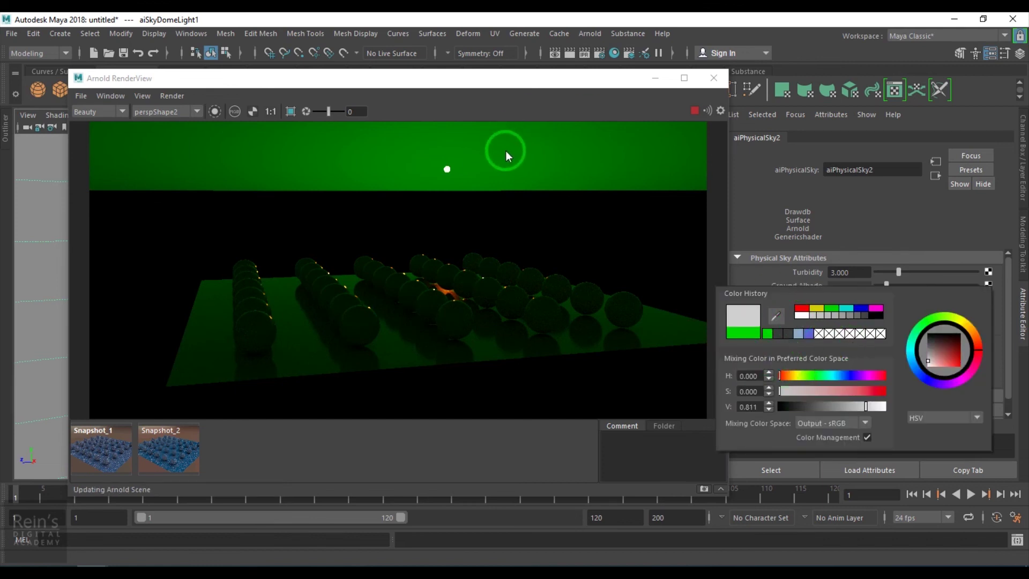
{"action": "left_click", "coordinate": [808, 170]}
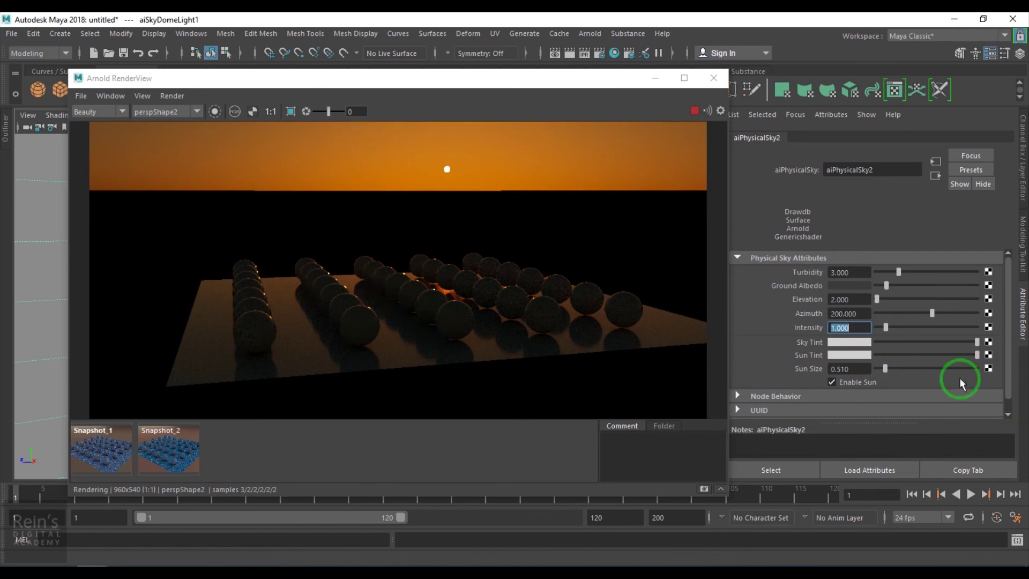
- Try a black sun tint to compare the render, and bring the tint back to light grey
{"action": "left_click", "coordinate": [873, 352]}
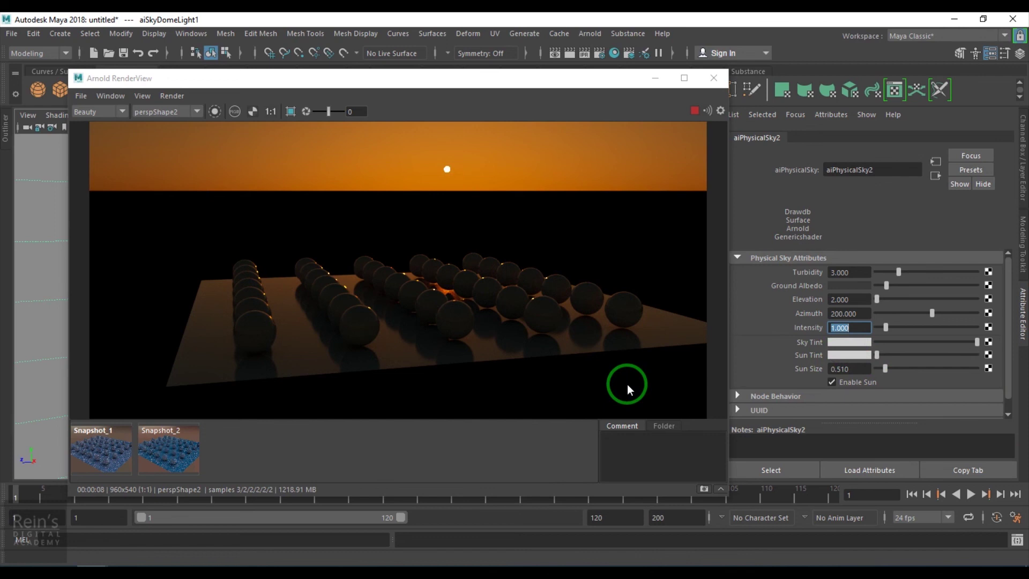
{"action": "left_click_drag", "start_coordinate": [477, 82], "coordinate": [487, 80]}
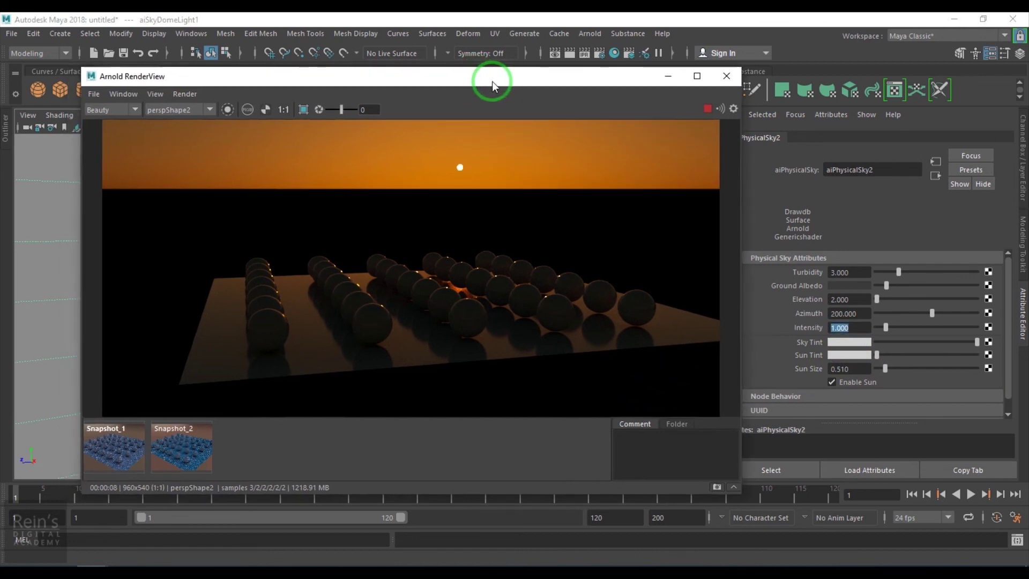
{"action": "left_click_drag", "start_coordinate": [878, 356], "coordinate": [868, 356]}
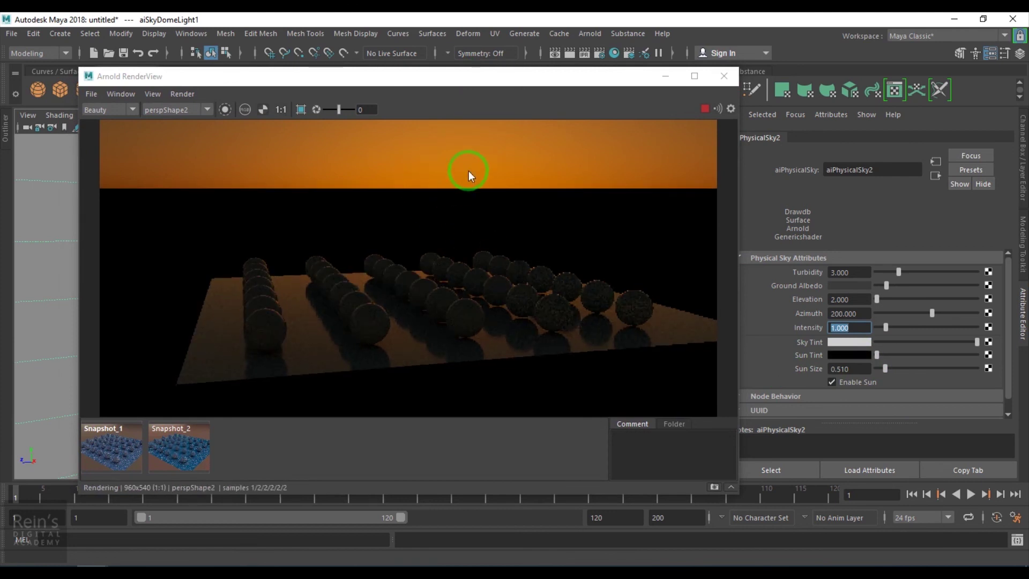
{"action": "left_click", "coordinate": [979, 355]}
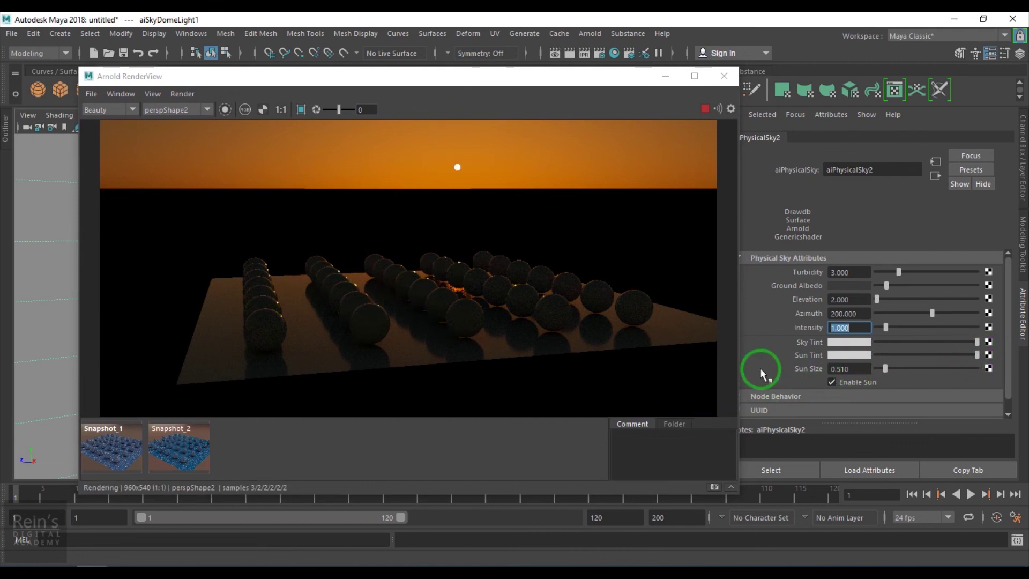
- Enlarge the sun by trying a size of 3 and settling on 10, and dim the sun tint to a darker grey
{"action": "key", "text": "Tab"}
{"action": "type", "text": "3"}
{"action": "key", "text": "Return"}
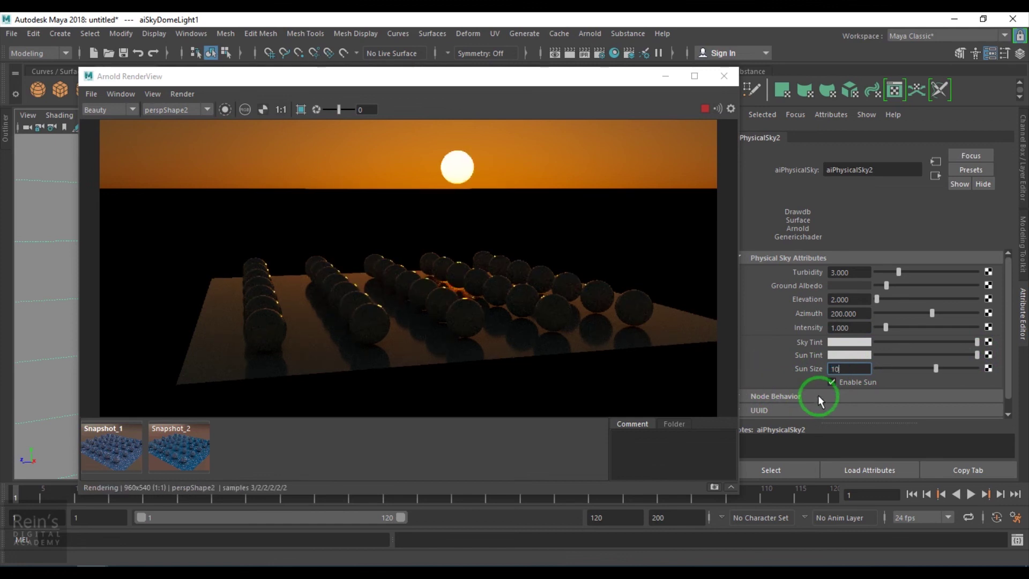
{"action": "type", "text": "10"}
{"action": "key", "text": "Return"}
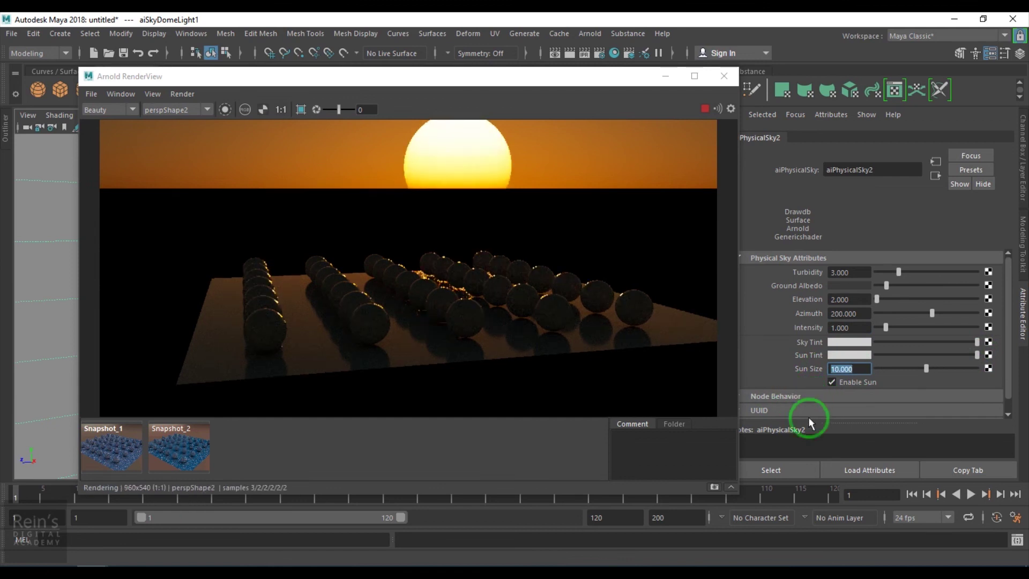
{"action": "left_click", "coordinate": [929, 353]}
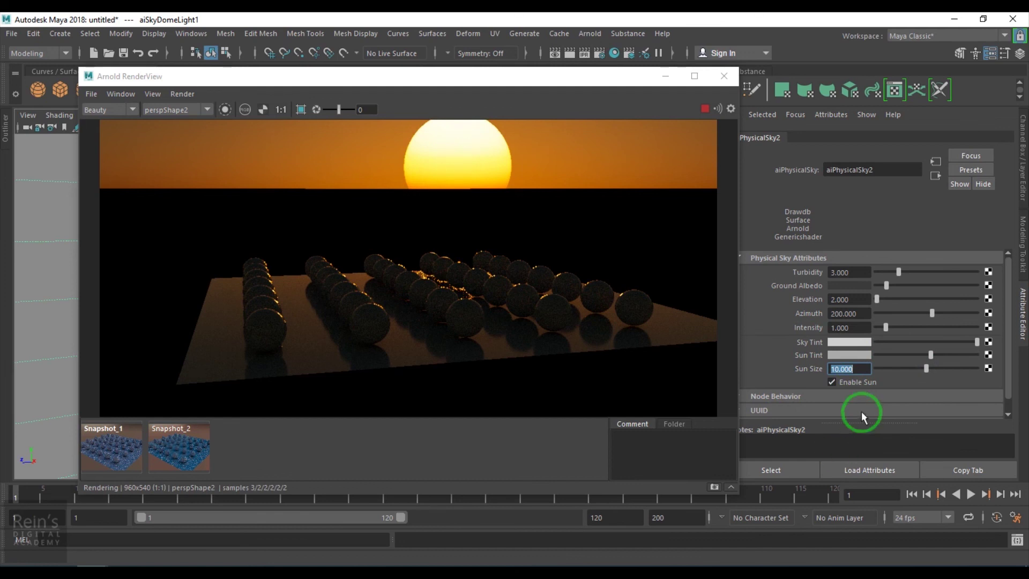
{"action": "left_click", "coordinate": [900, 354]}
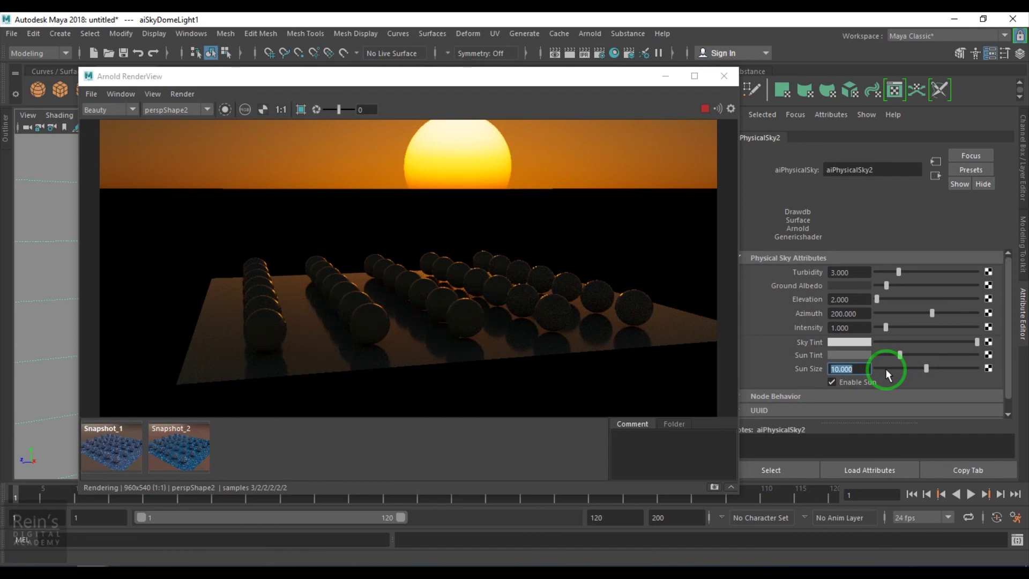
- Toggle the physical sky's sun off and on to compare the render, leaving it disabled
{"action": "left_click", "coordinate": [857, 382]}
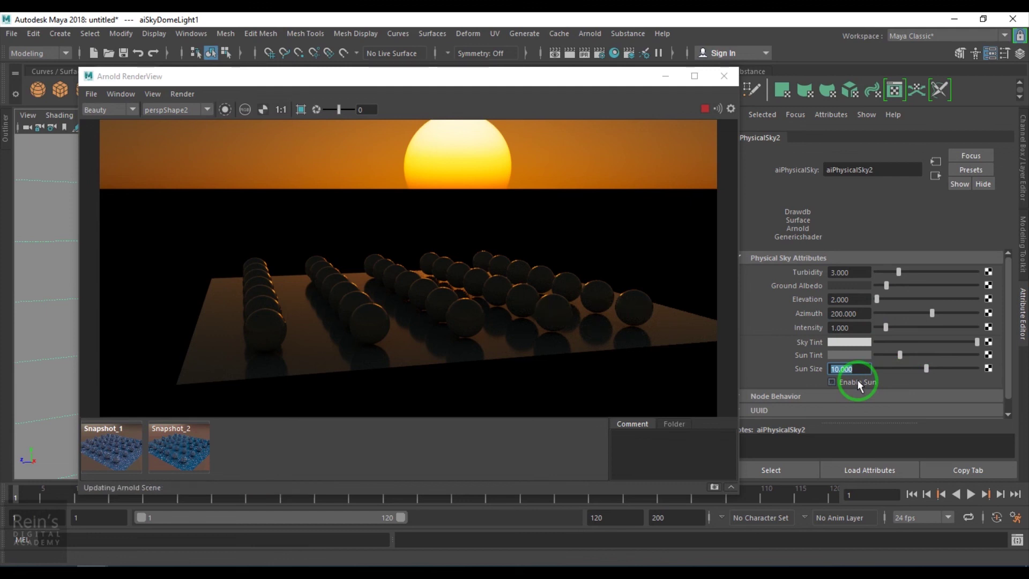
{"action": "left_click", "coordinate": [857, 381]}
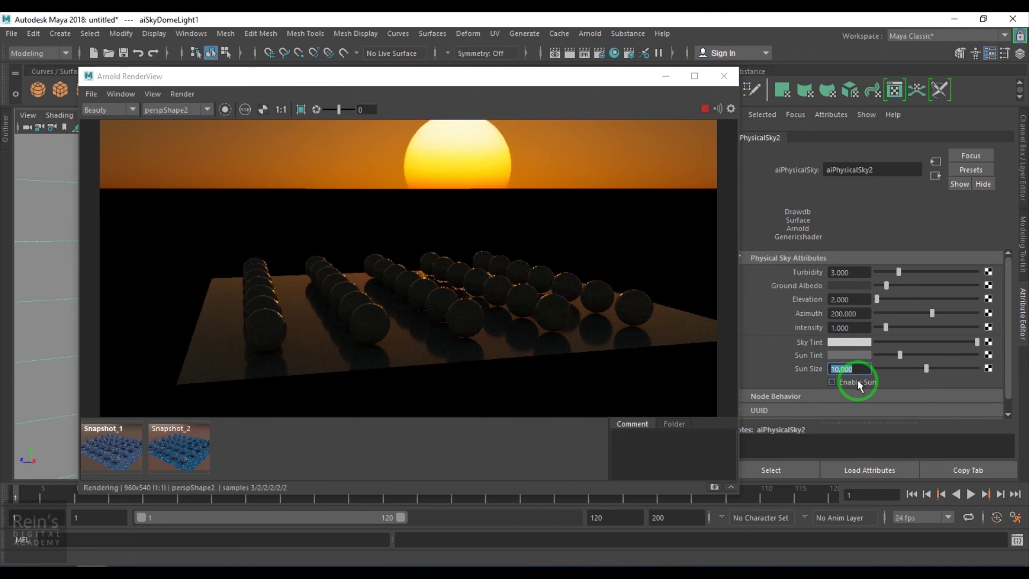
{"action": "left_click", "coordinate": [857, 382]}
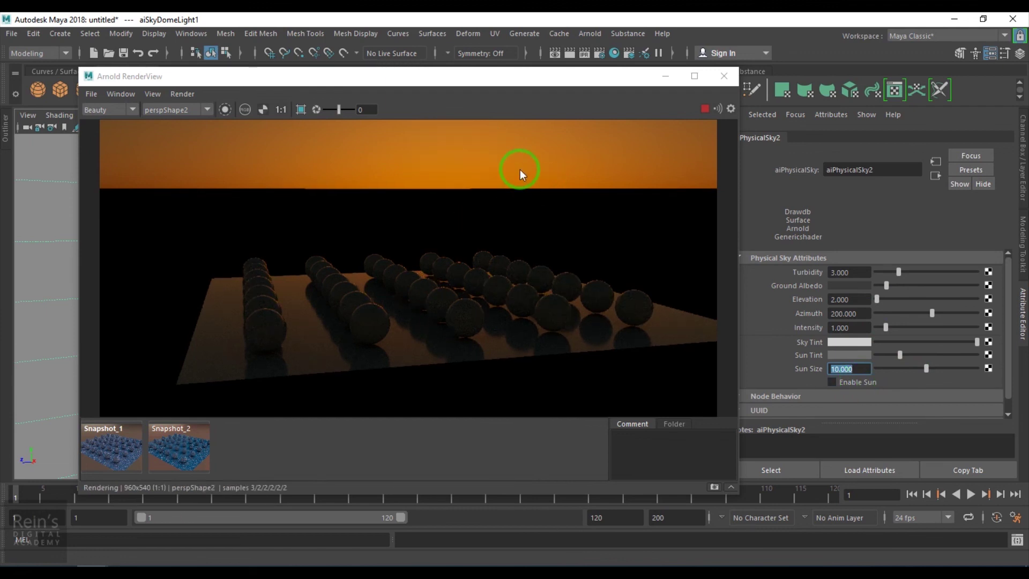
{"action": "left_click", "coordinate": [854, 384]}
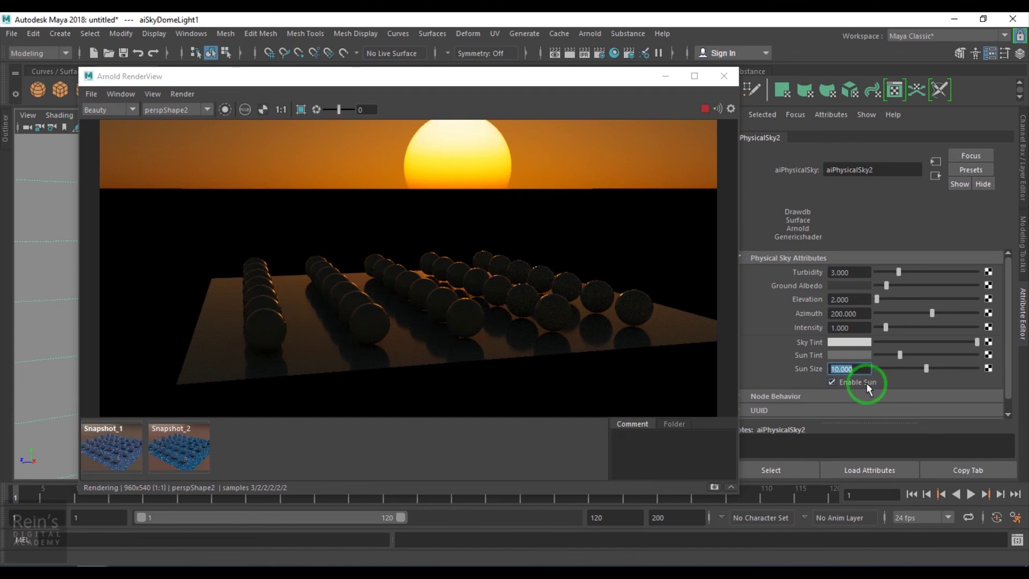
{"action": "left_click", "coordinate": [866, 382]}
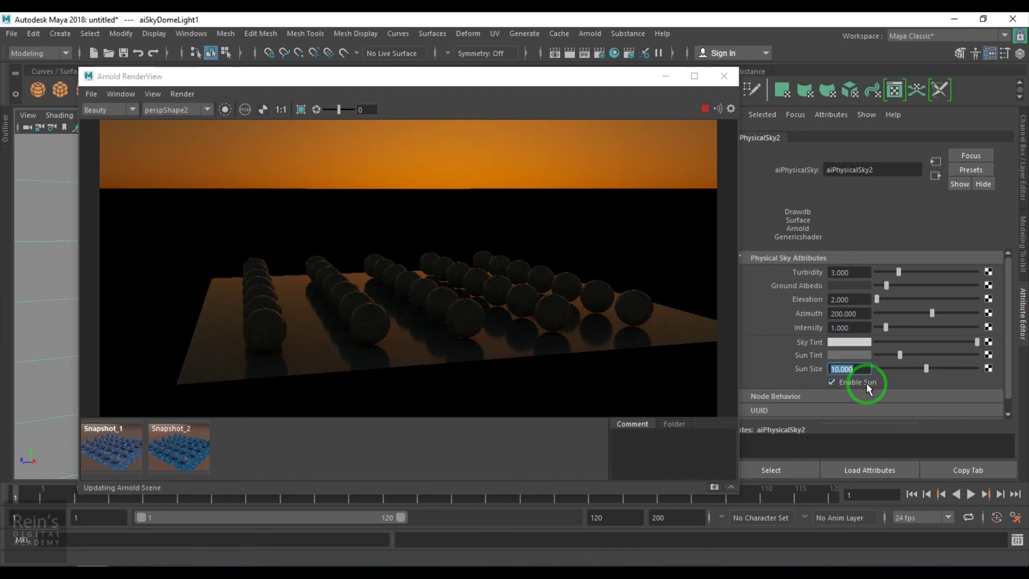
{"action": "left_click", "coordinate": [867, 385]}
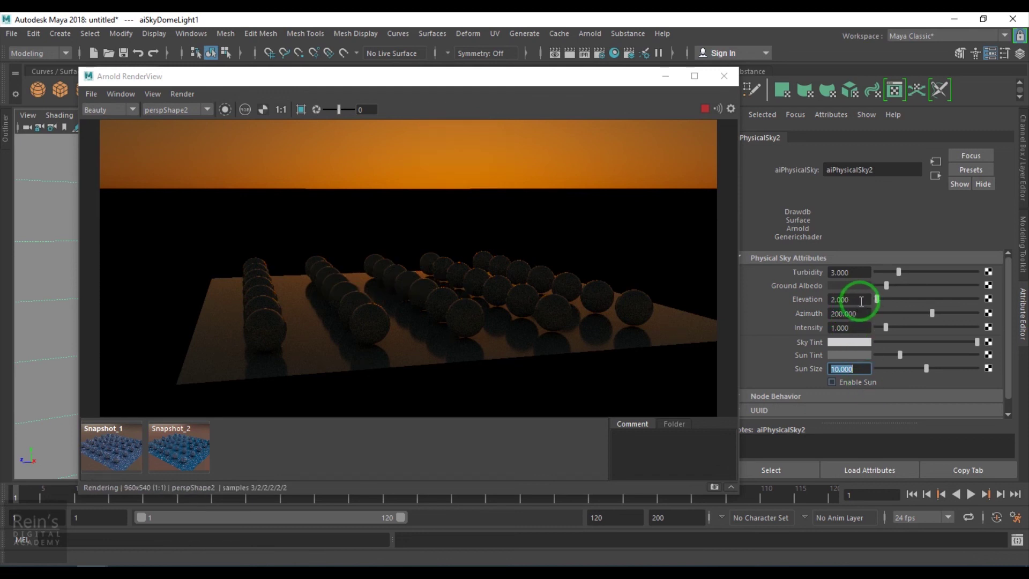
- Set the physical sky elevation to 90 and enable the sun
{"action": "left_click", "coordinate": [856, 301]}
{"action": "type", "text": "90"}
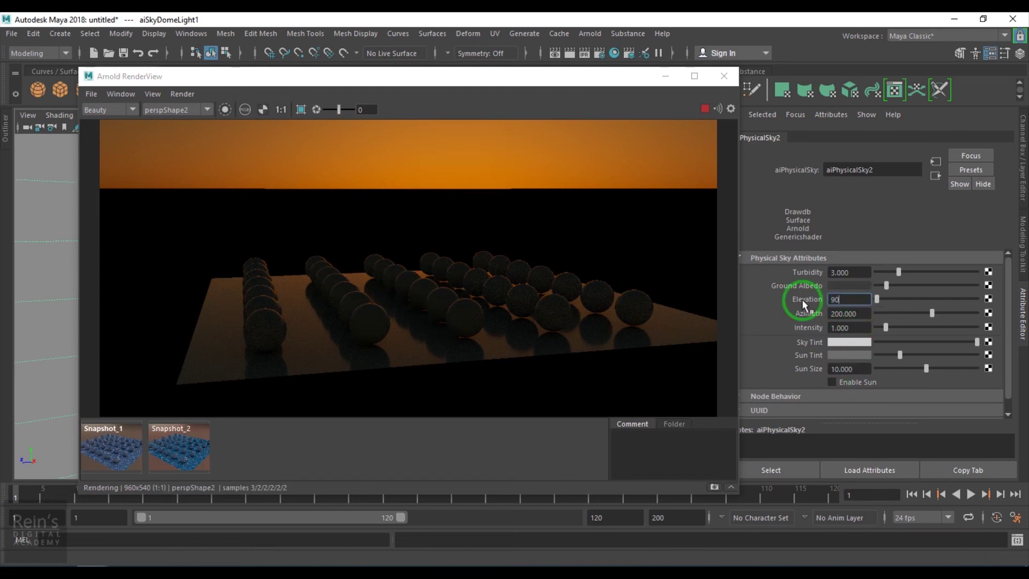
{"action": "key", "text": "Return"}
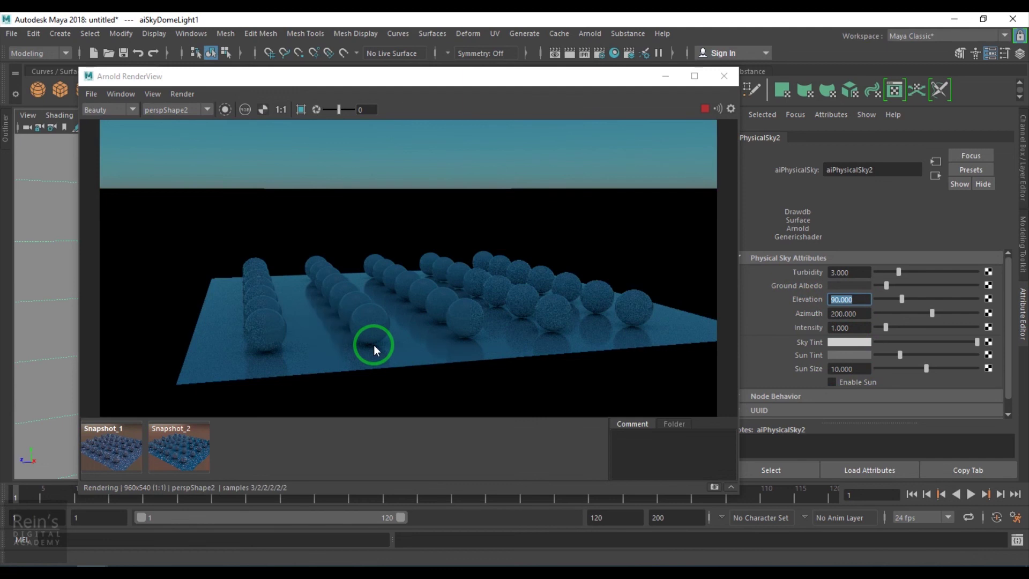
{"action": "left_click", "coordinate": [859, 383]}
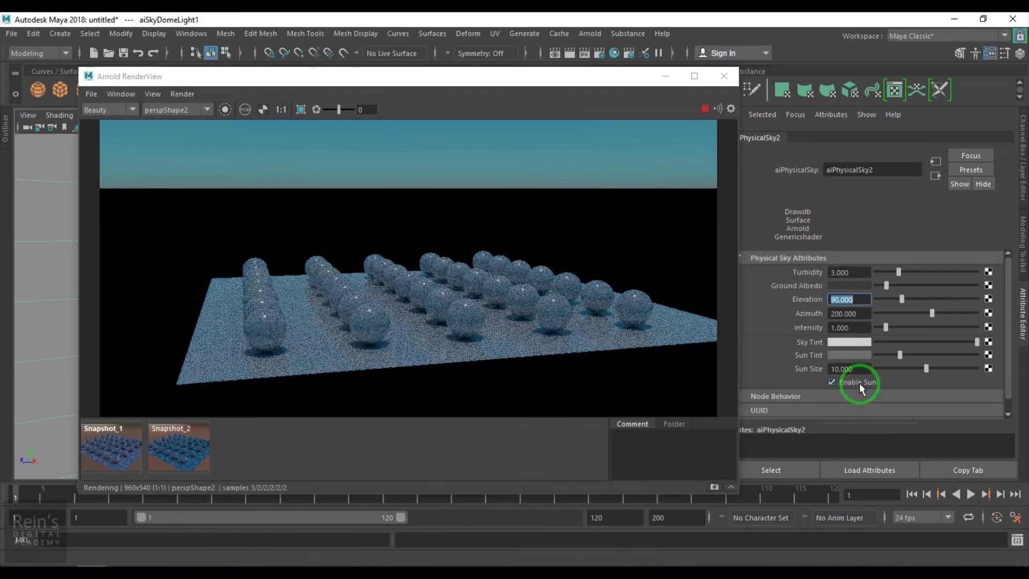